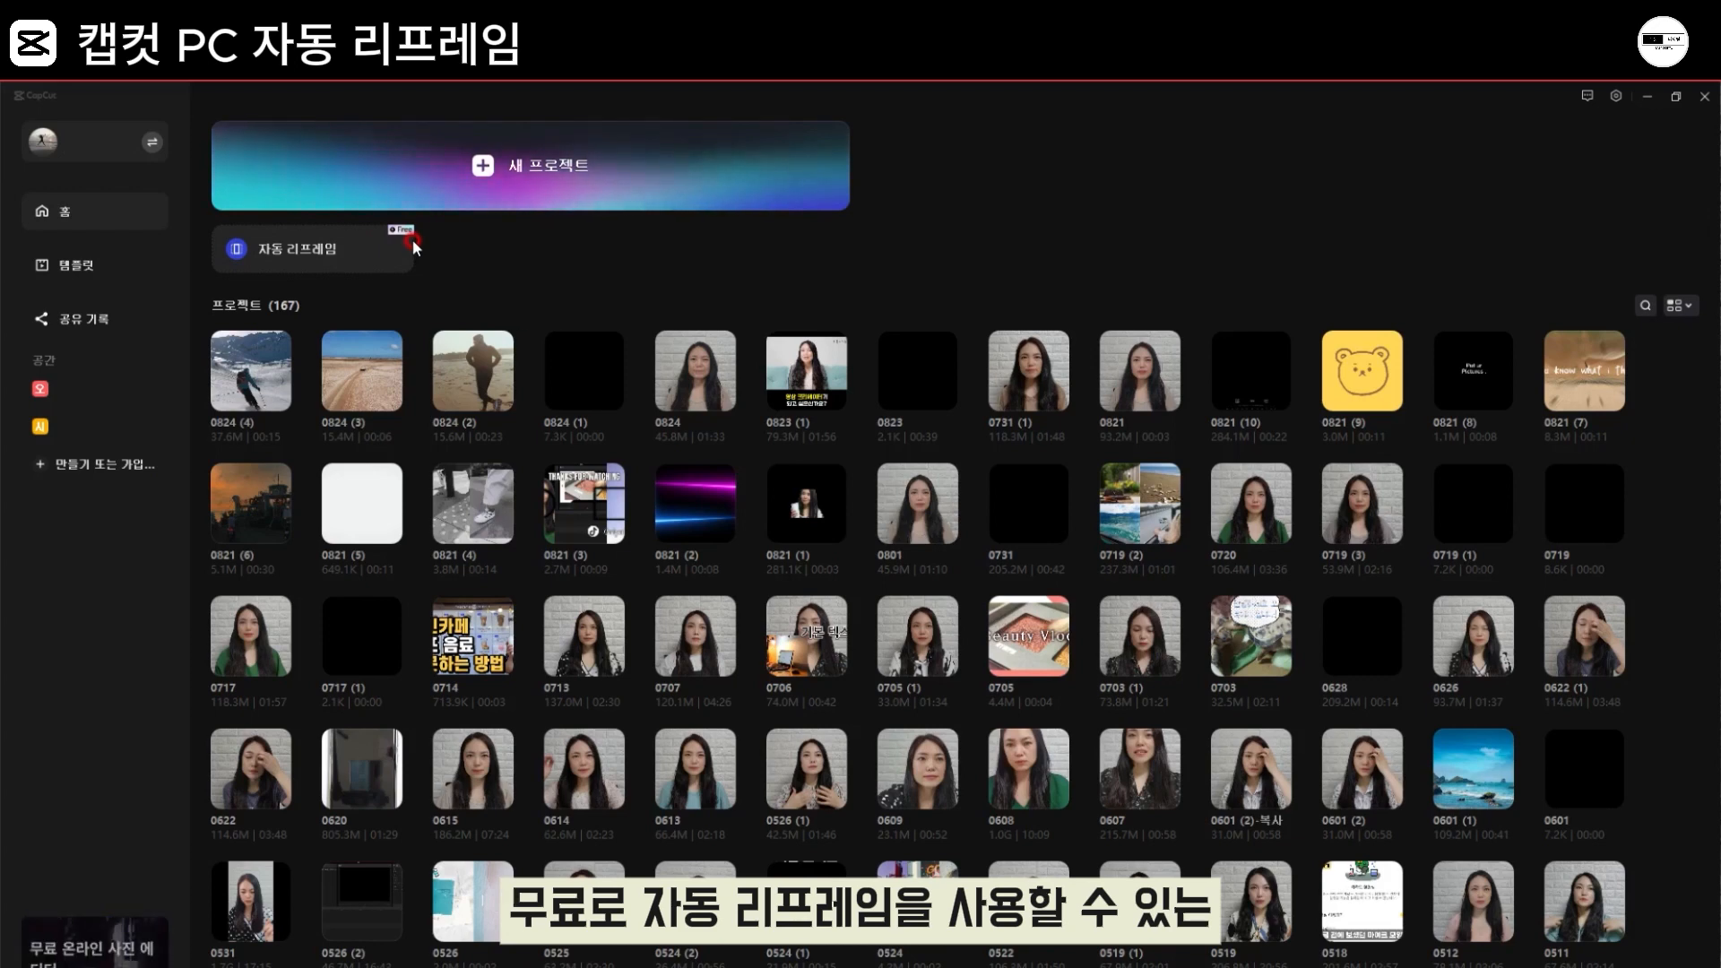
pyautogui.click(1619, 96)
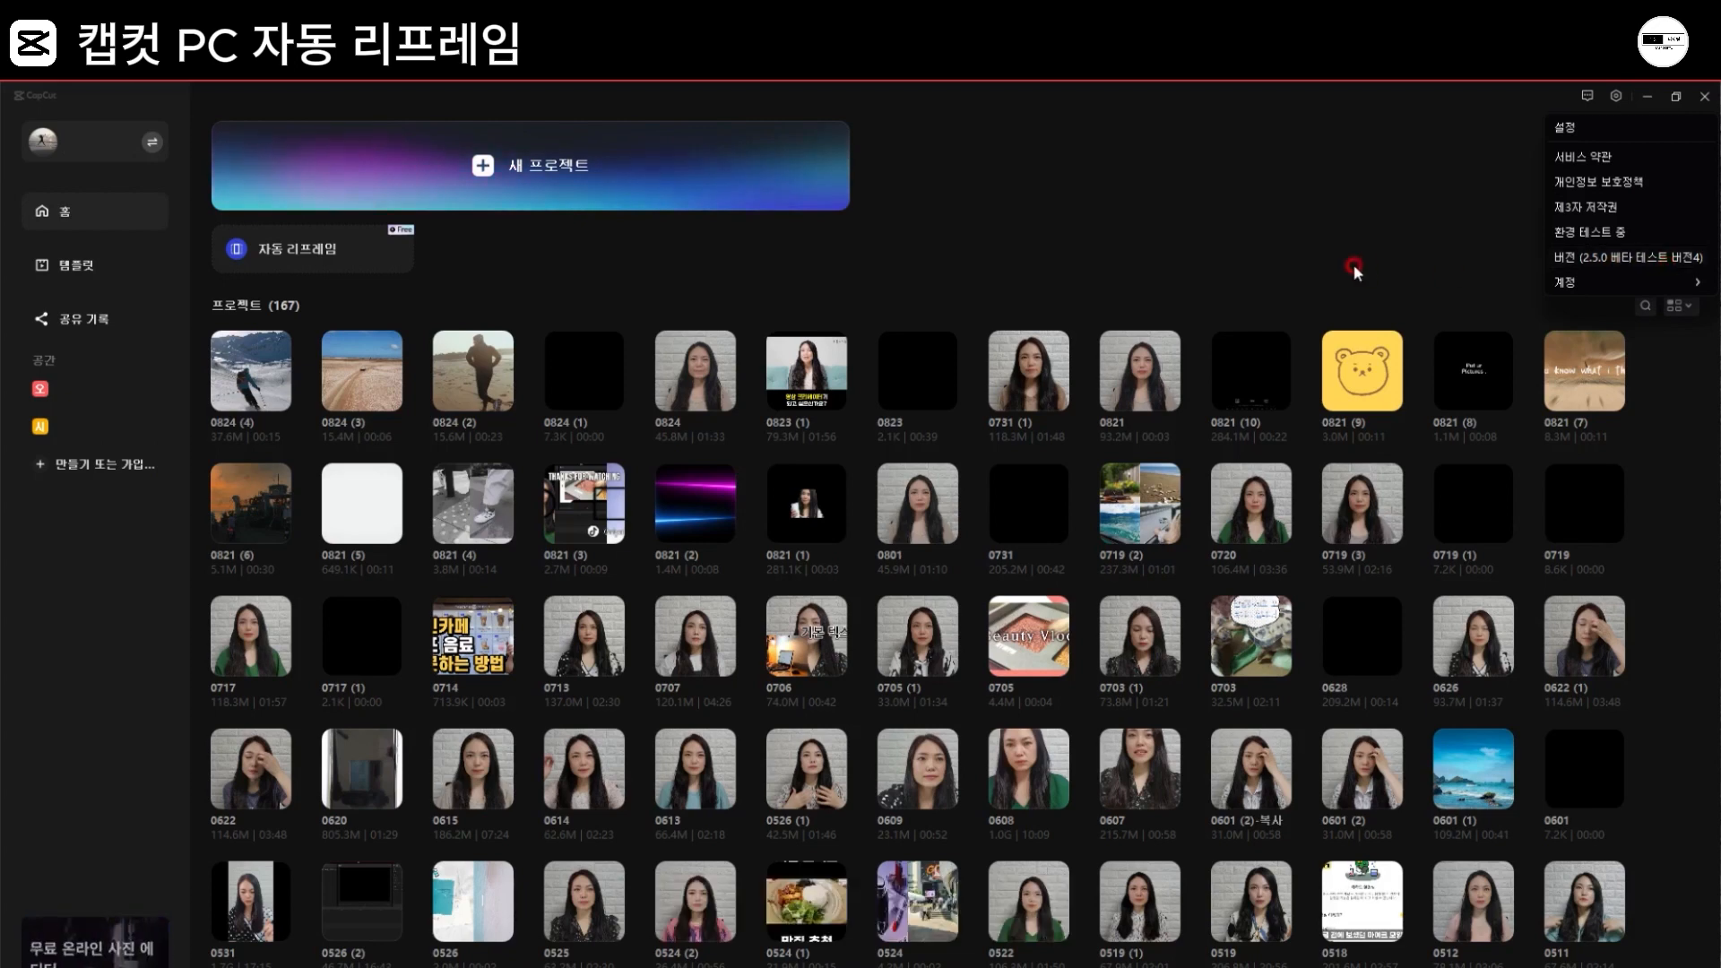
pyautogui.click(1353, 267)
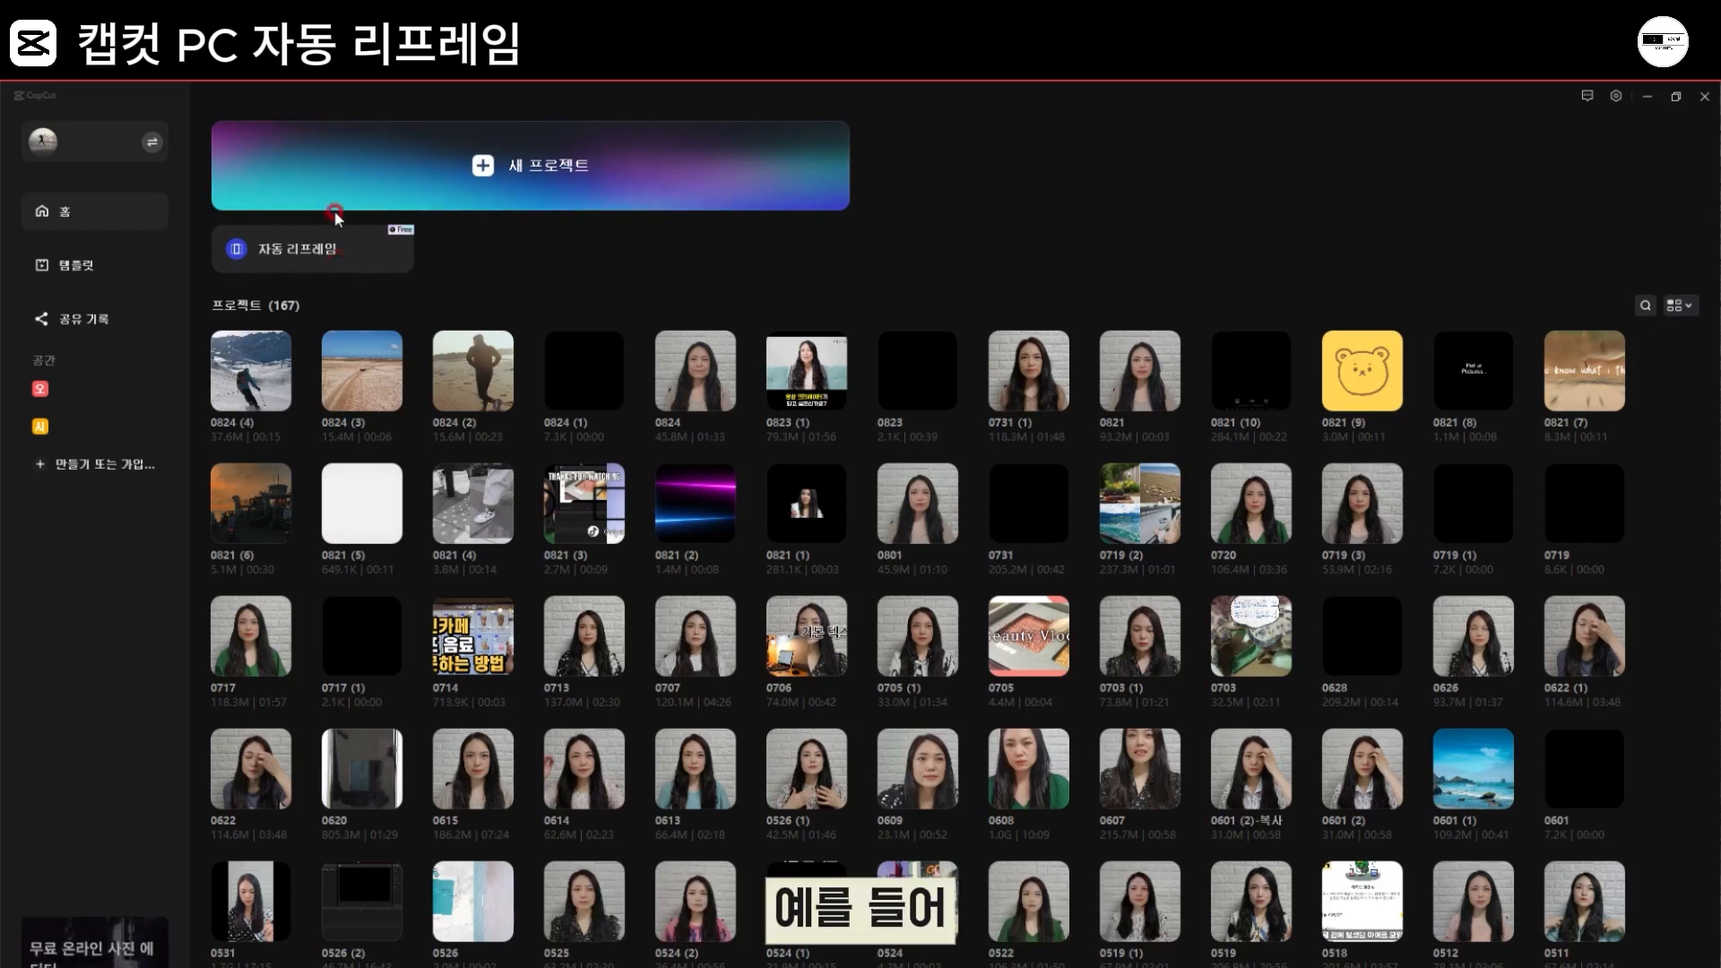
# Step: Create a new project and import the "video (2160p)" clip from the 다운로드 folder
pyautogui.click(523, 172)
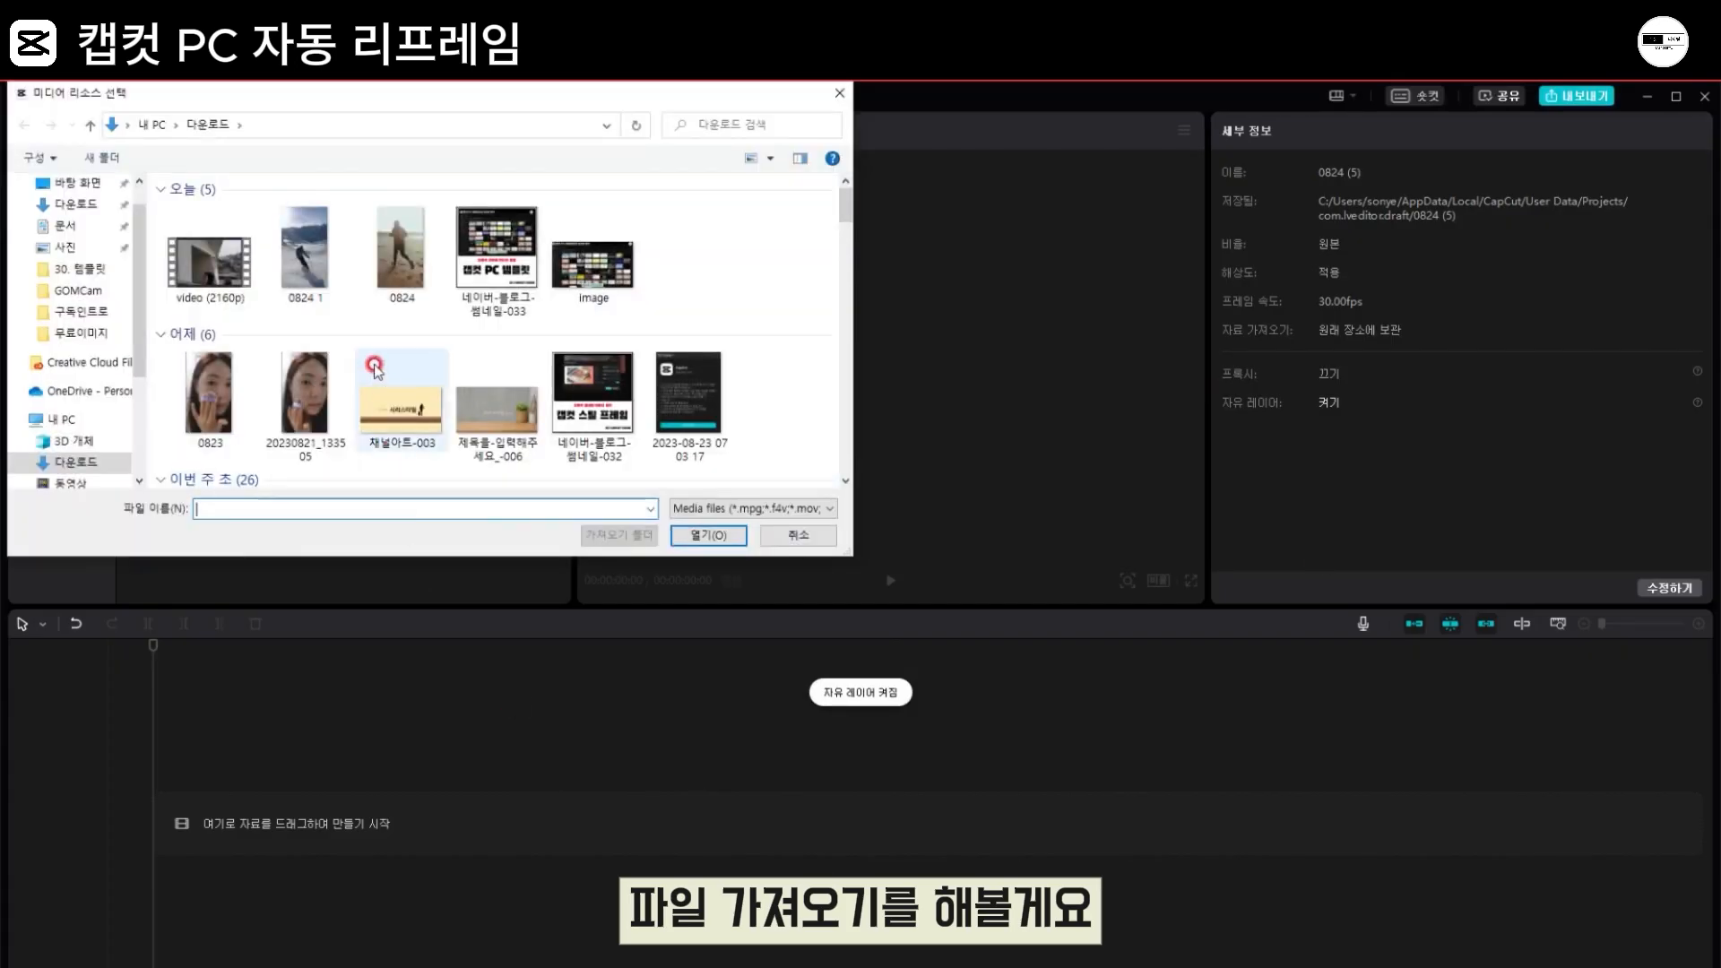
pyautogui.click(195, 273)
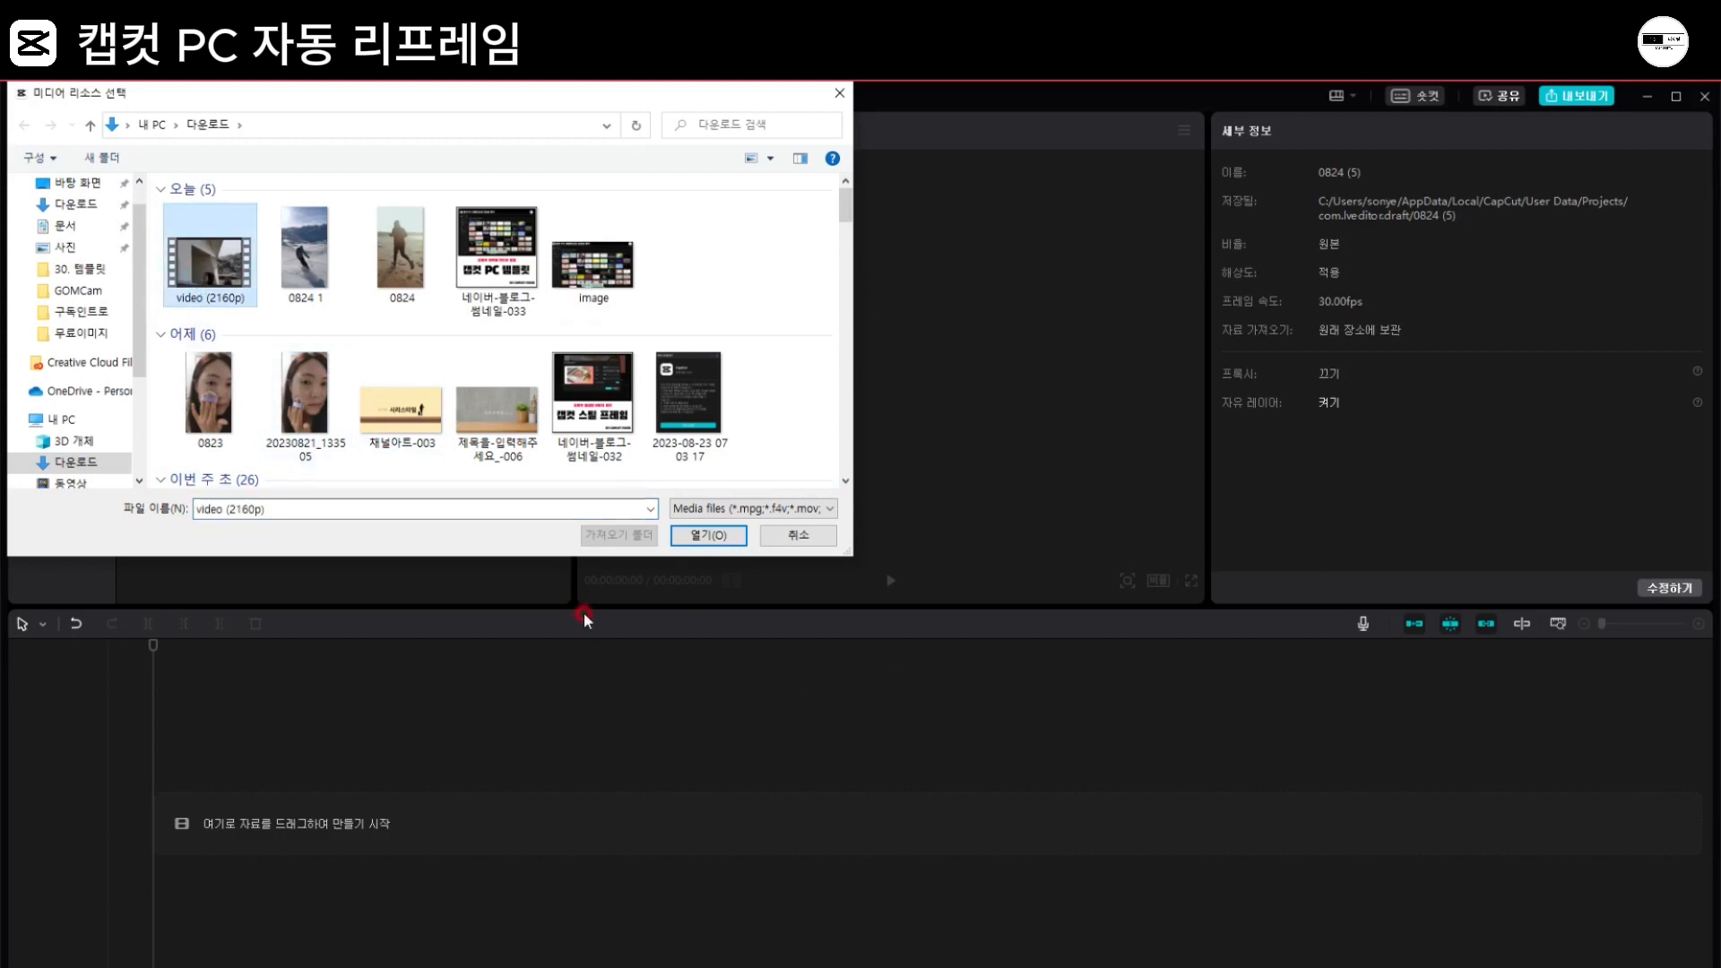
pyautogui.click(685, 535)
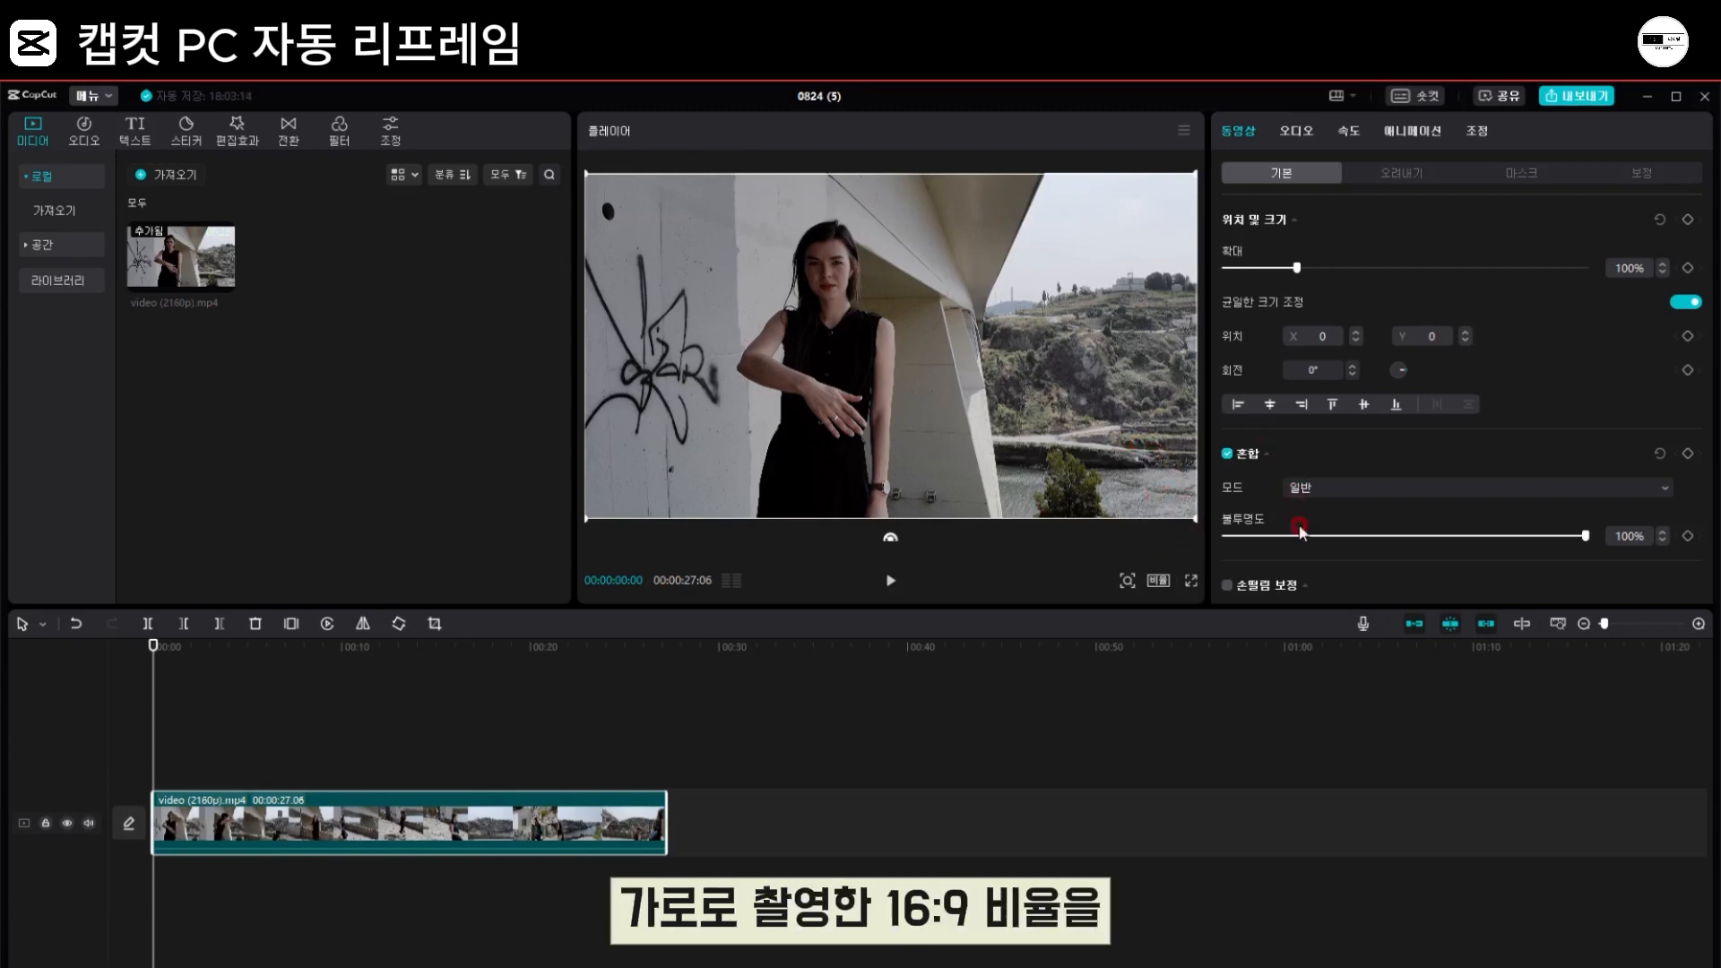
# Step: Set the project's aspect ratio to 9:16, then enlarge the clip to 316% and shift it horizontally to X 749
pyautogui.click(1159, 582)
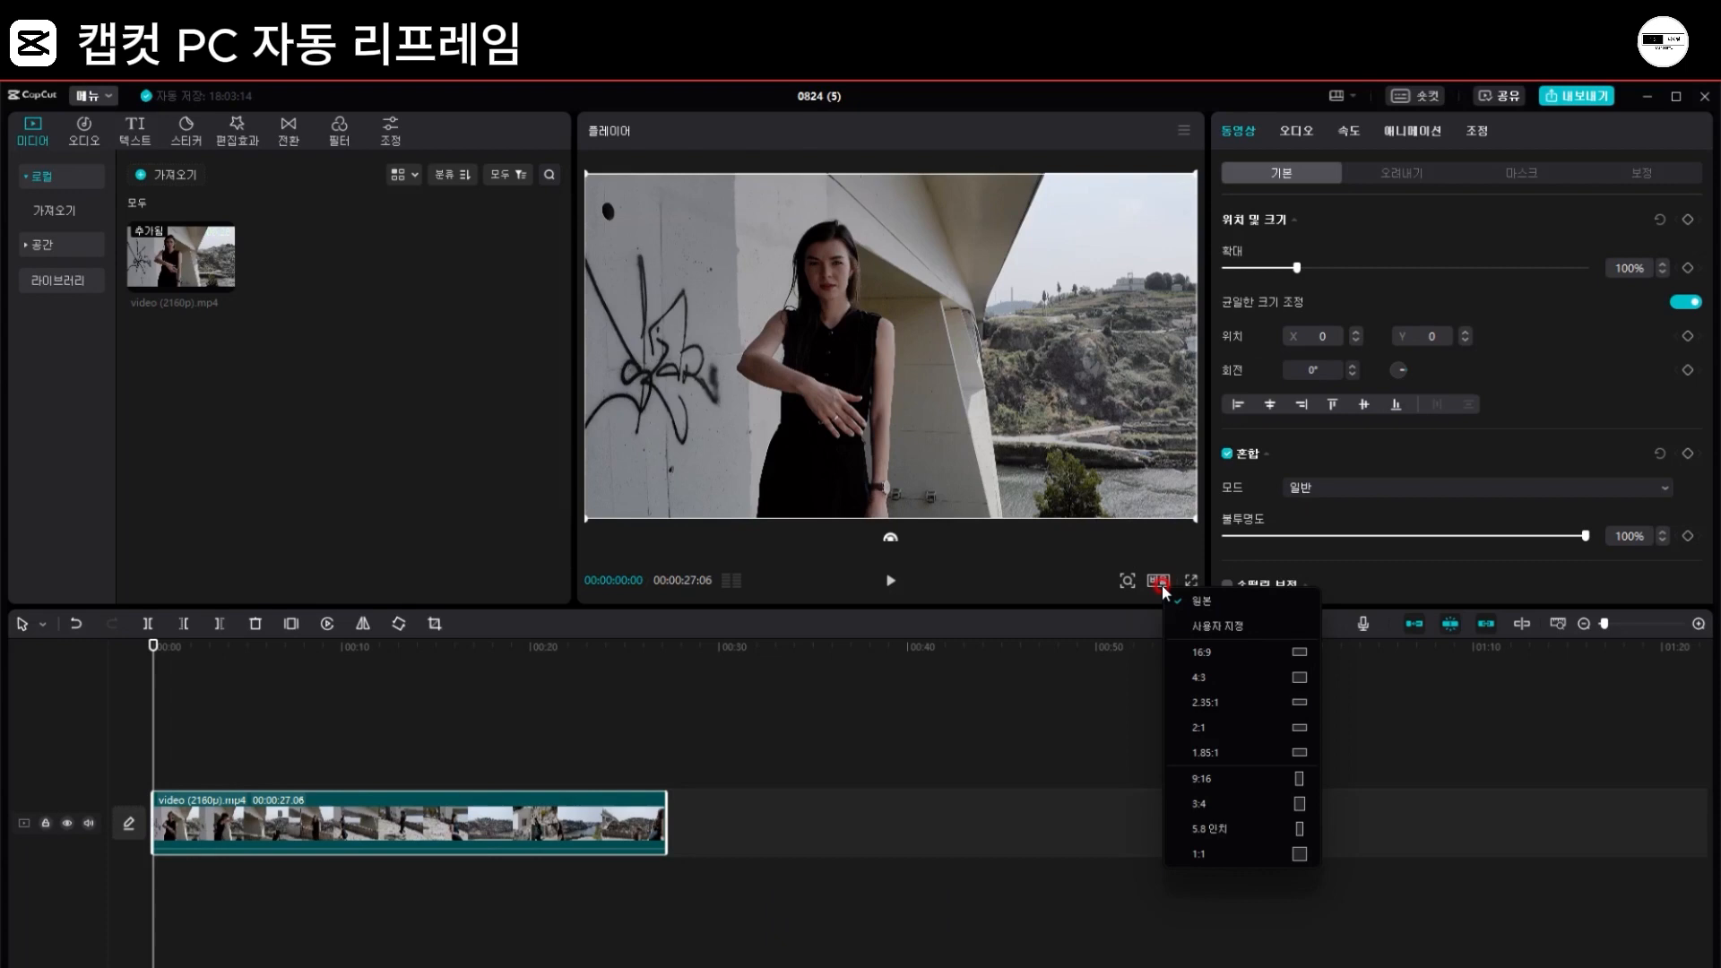
pyautogui.click(1230, 778)
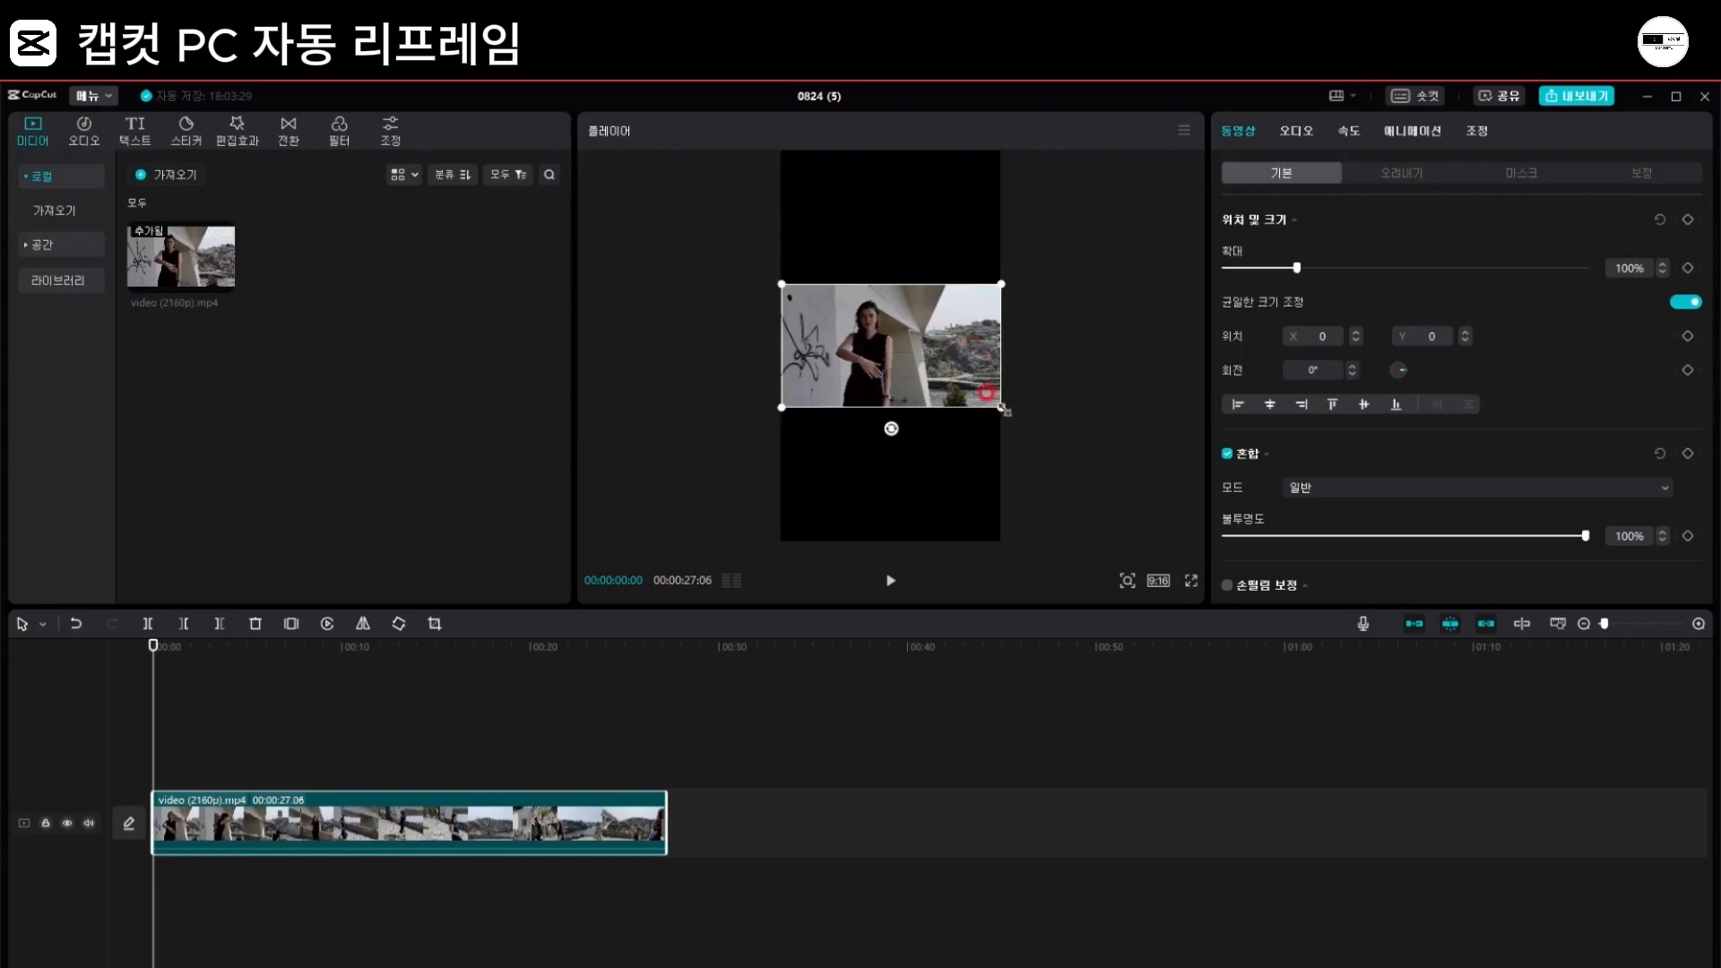
pyautogui.moveTo(1002, 408)
pyautogui.mouseDown()
pyautogui.moveTo(1102, 592)
pyautogui.moveTo(1283, 703)
pyautogui.moveTo(953, 428)
pyautogui.moveTo(1010, 431)
pyautogui.mouseUp()
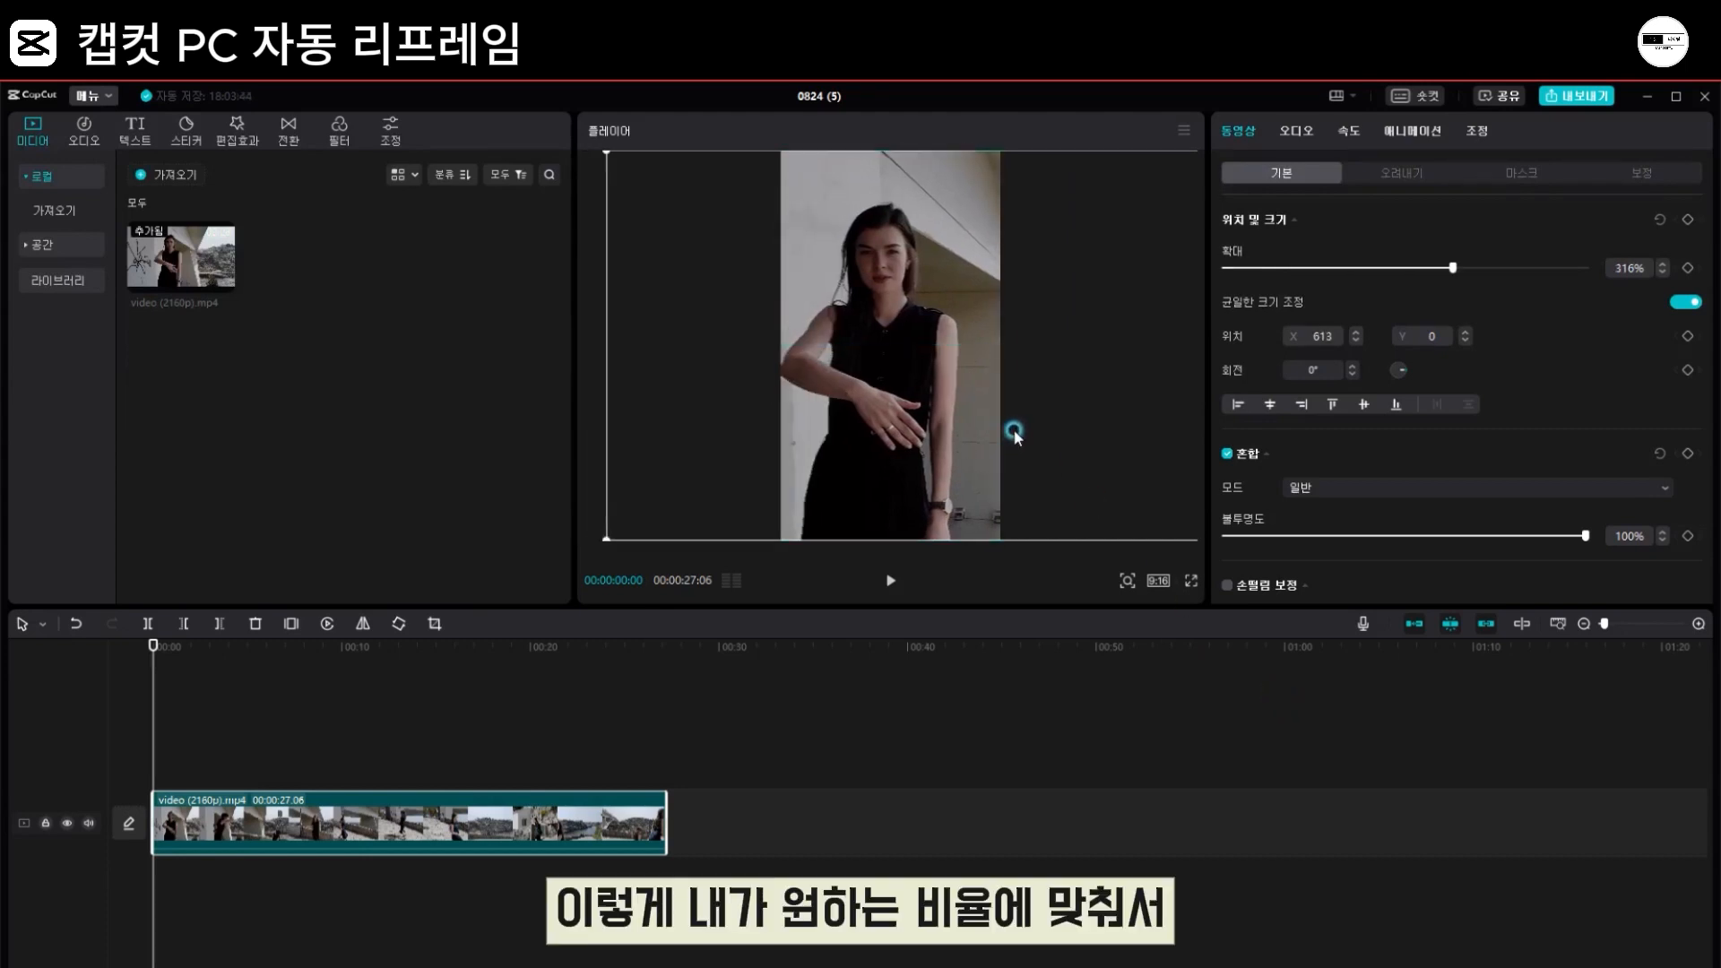
pyautogui.click(896, 575)
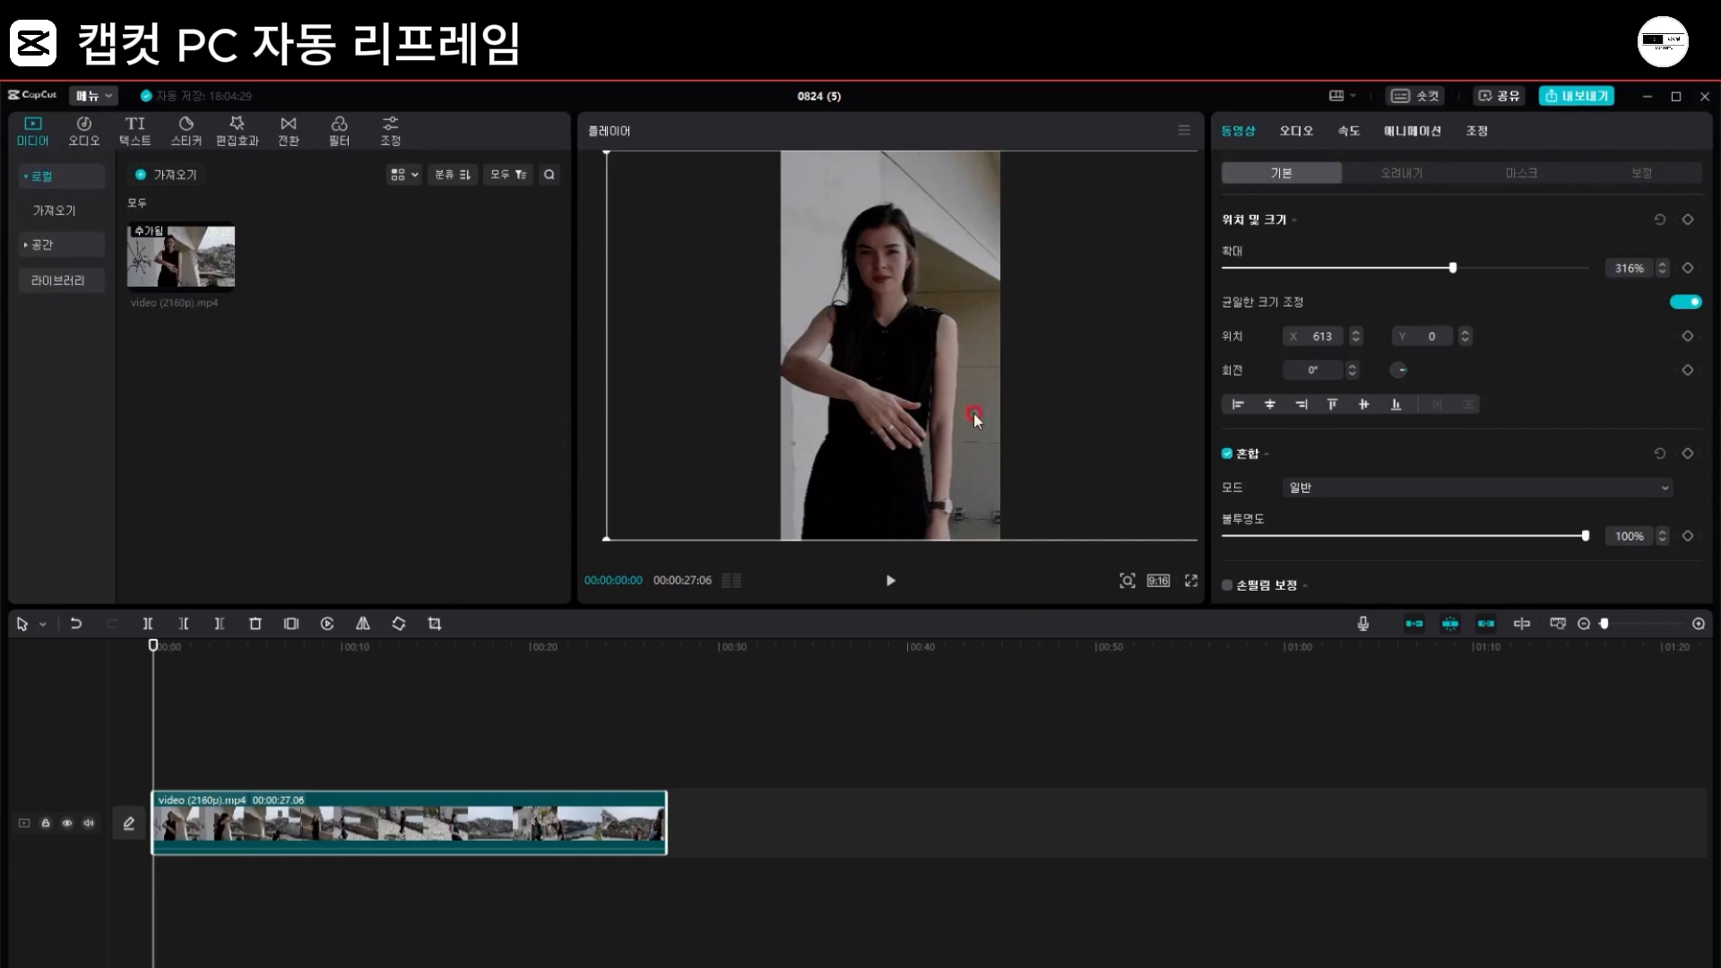
pyautogui.moveTo(914, 472)
pyautogui.mouseDown()
pyautogui.moveTo(1015, 467)
pyautogui.moveTo(893, 469)
pyautogui.moveTo(928, 479)
pyautogui.mouseUp()
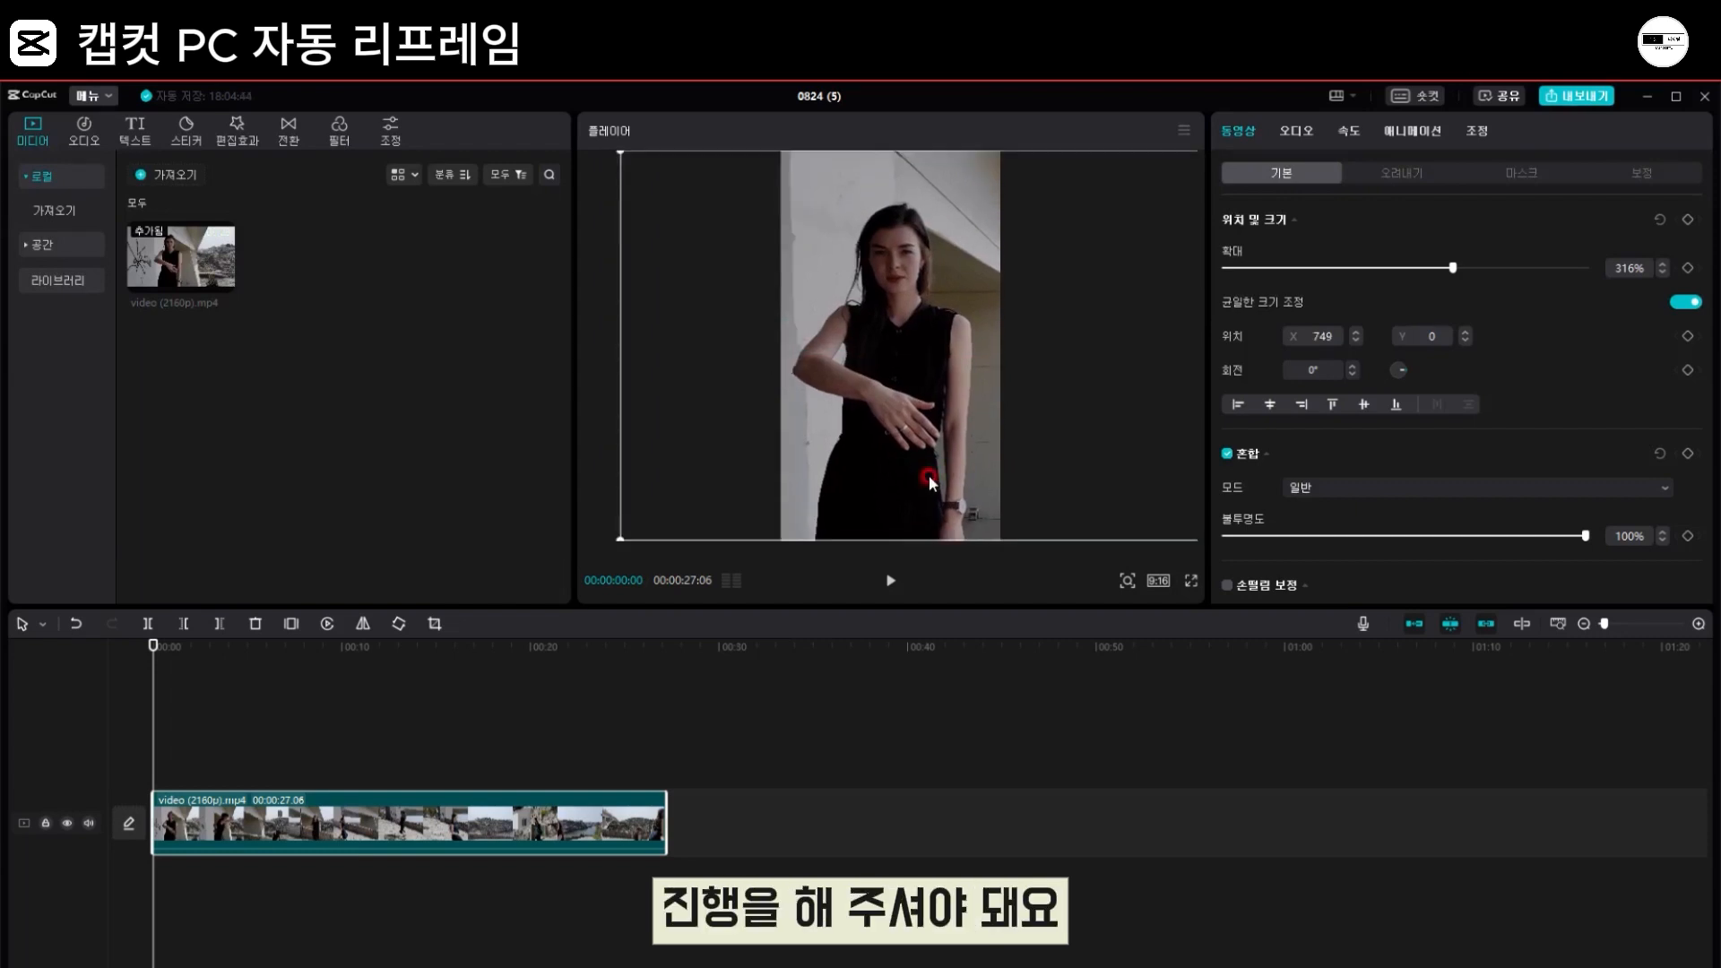
# Step: Add a position and size keyframe at 00:00:02:14 and centre the woman by moving the clip to X -234
pyautogui.click(889, 581)
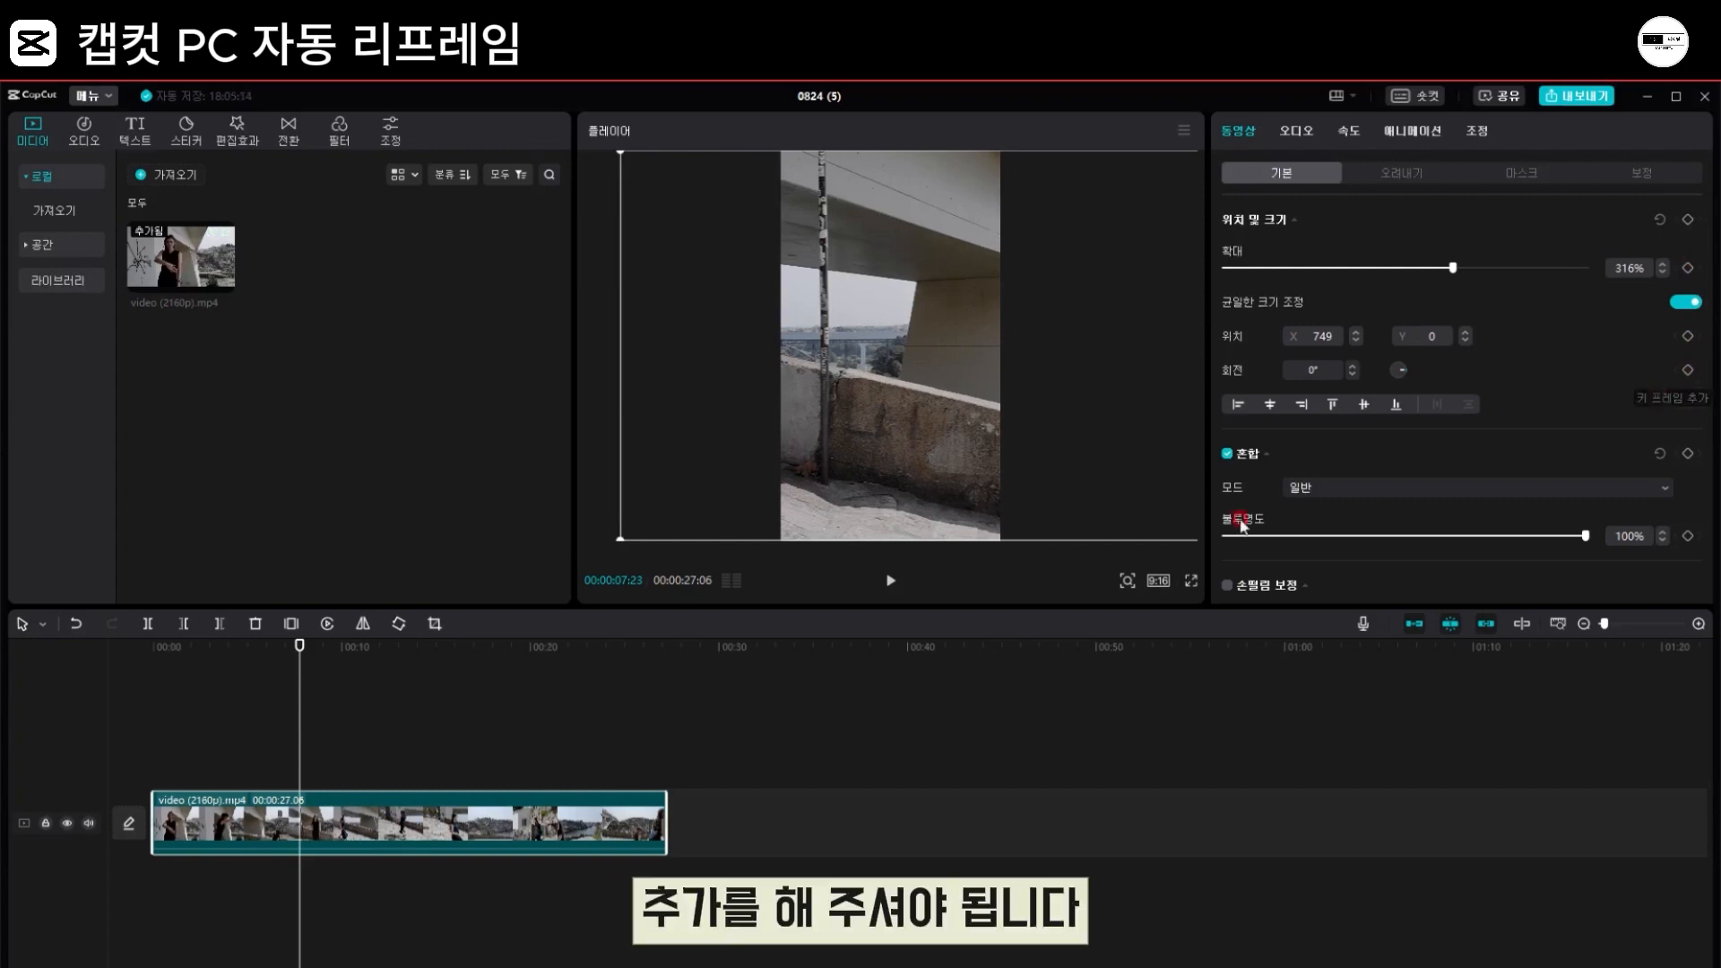
pyautogui.moveTo(300, 655); pyautogui.dragTo(134, 665)
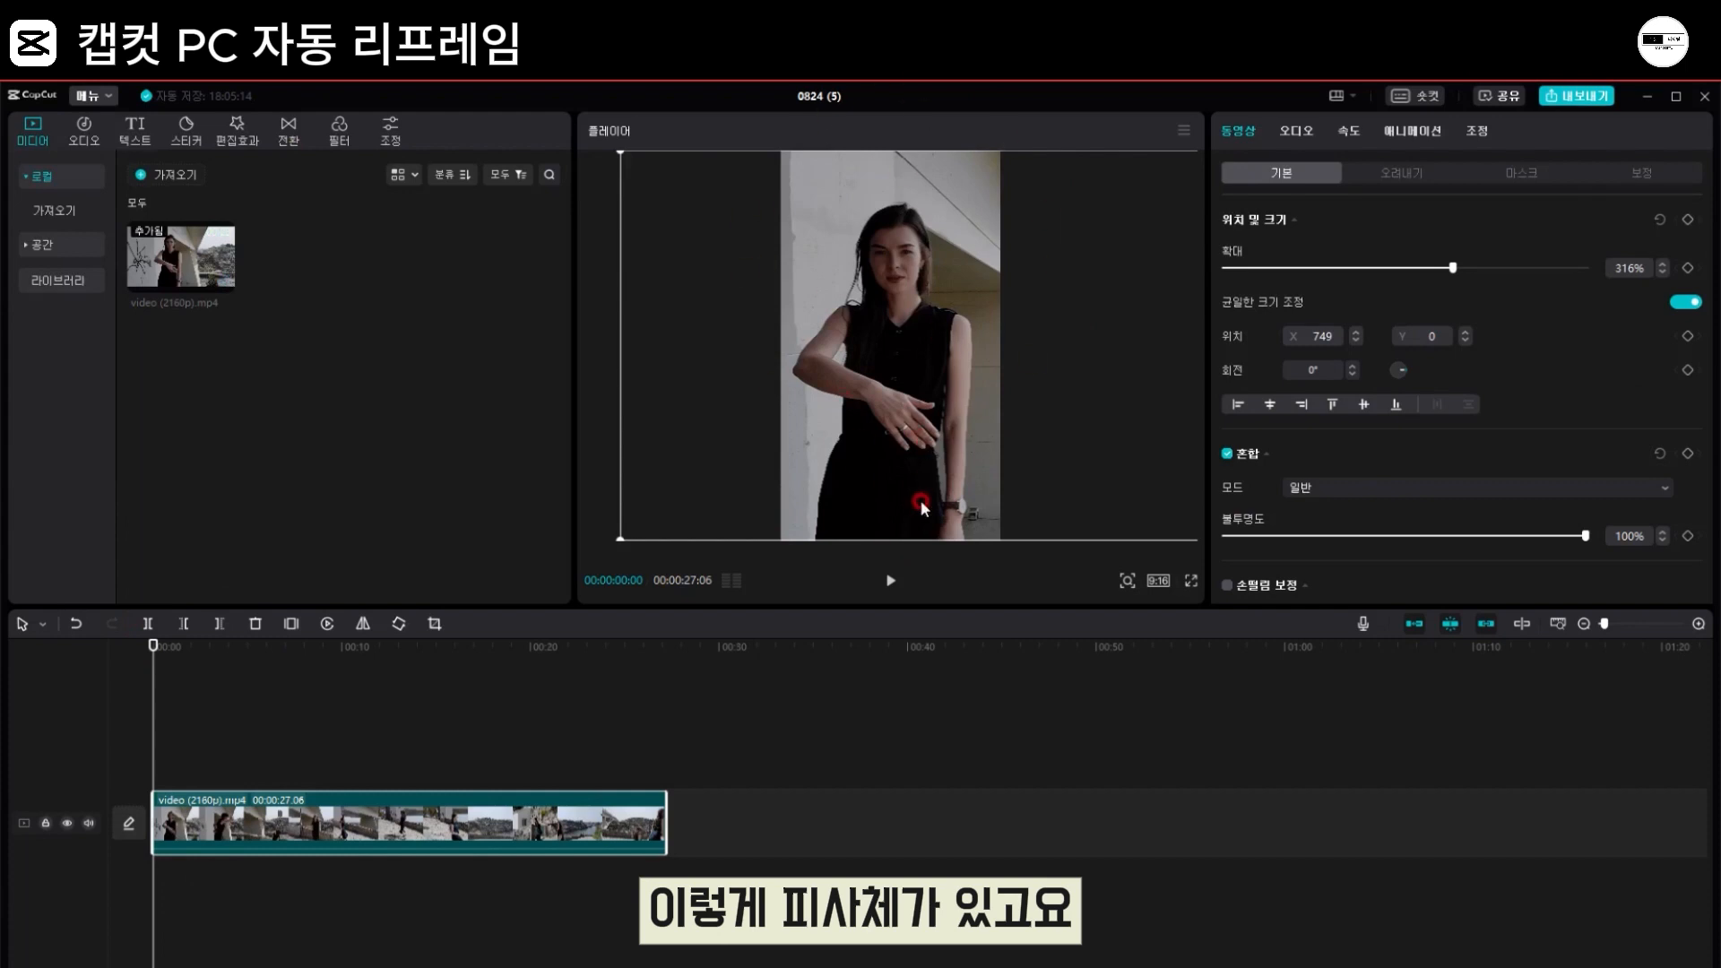
pyautogui.click(887, 580)
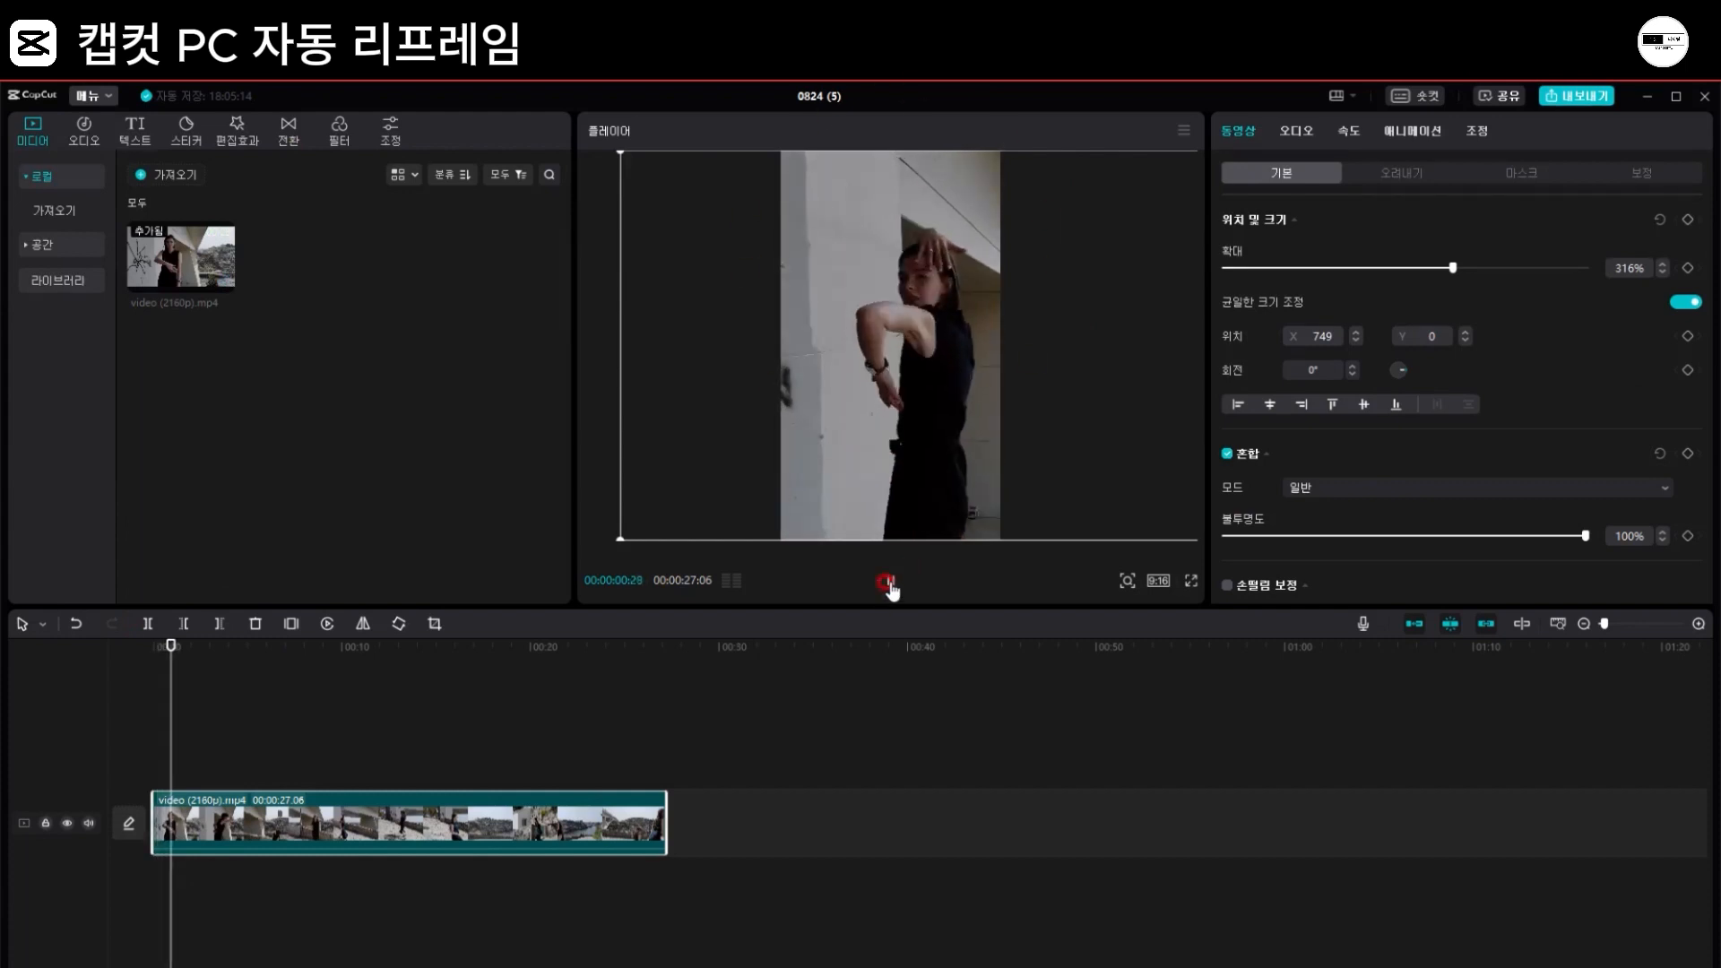
pyautogui.click(887, 582)
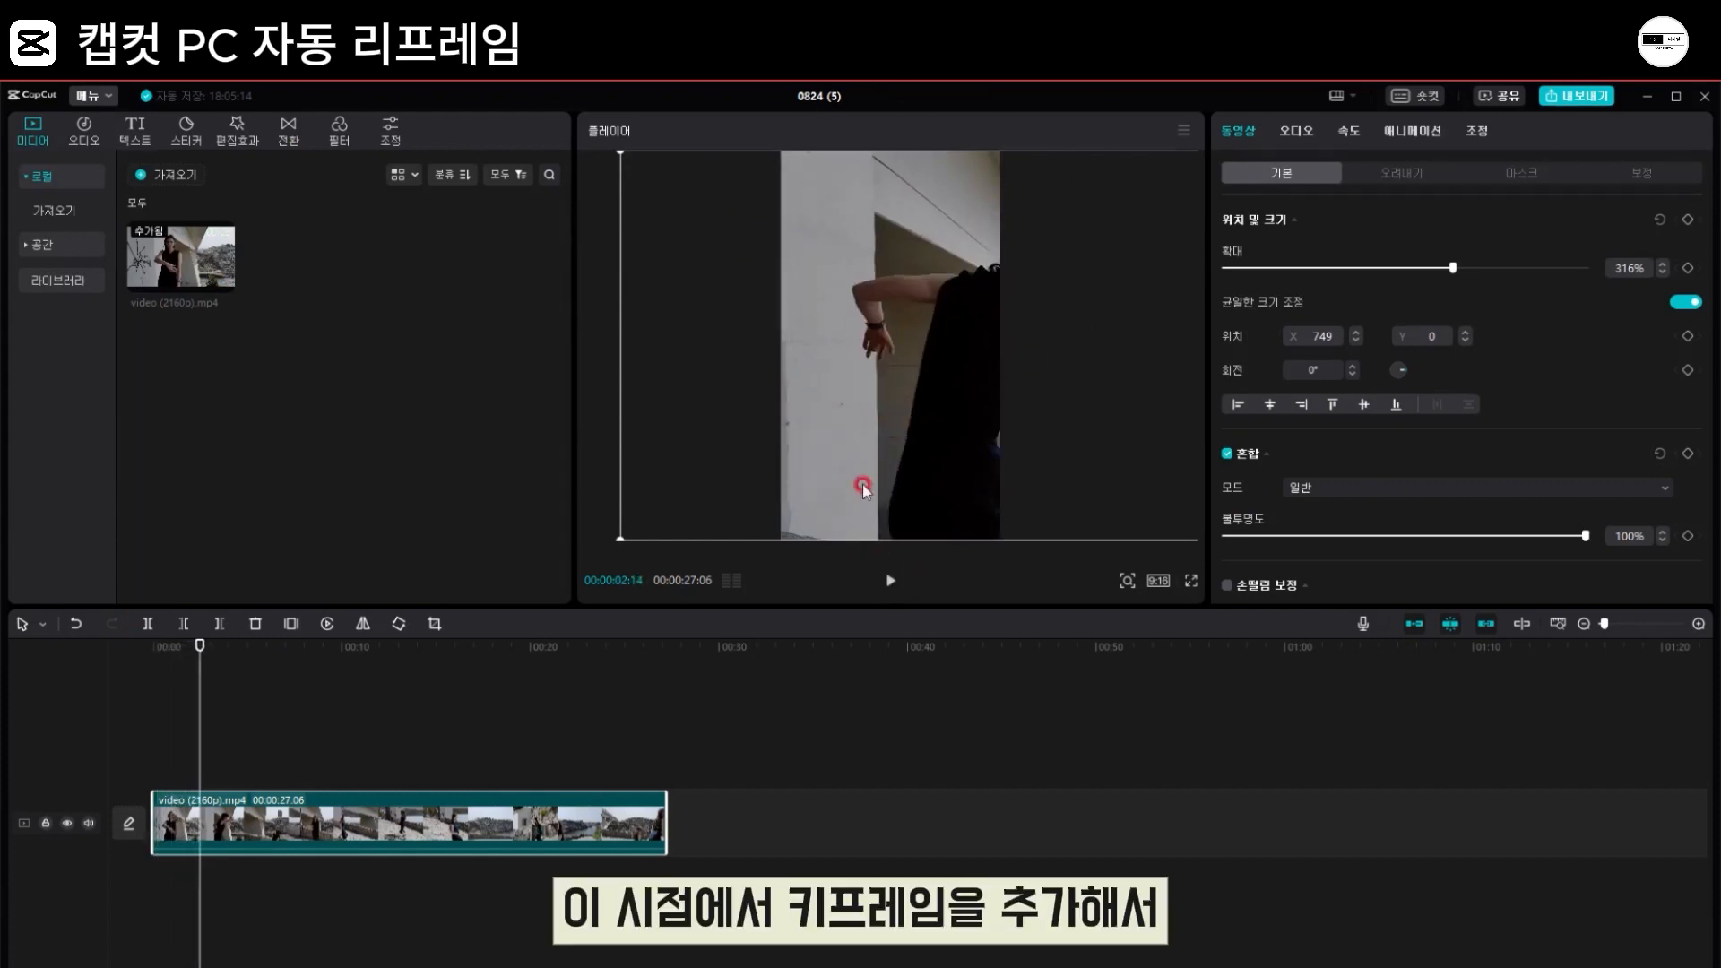
pyautogui.click(1688, 219)
pyautogui.click(961, 390)
pyautogui.moveTo(959, 389); pyautogui.dragTo(849, 394)
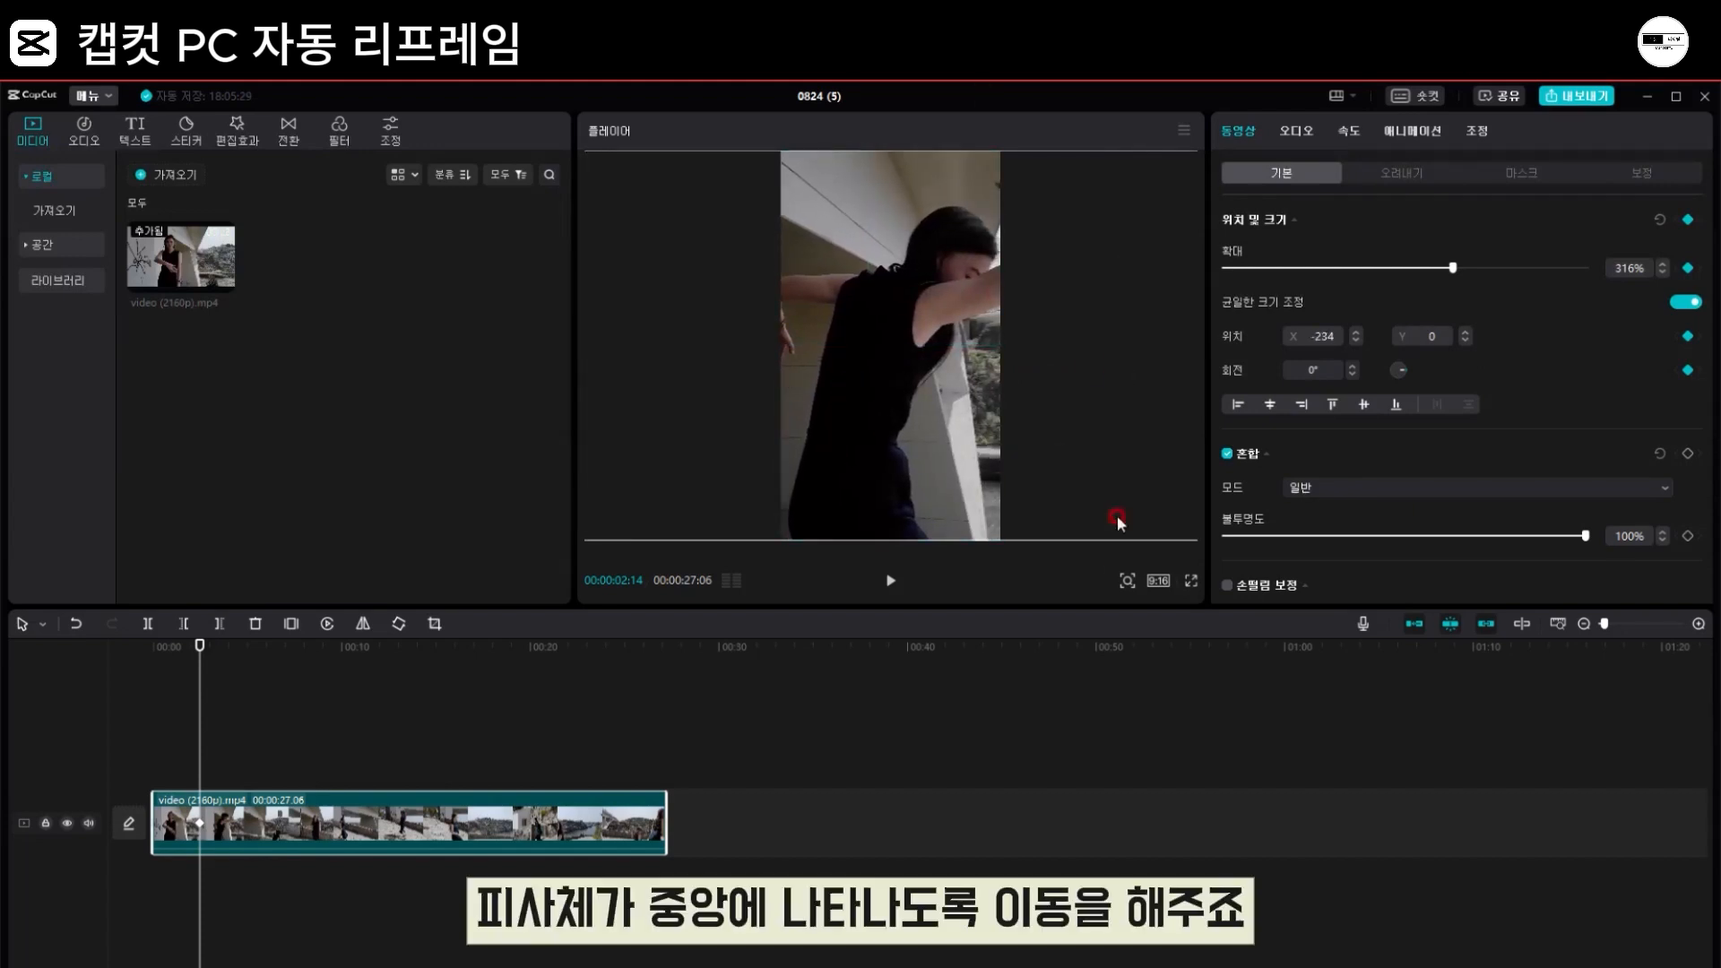
# Step: Add a position and size keyframe at 00:00:07:23 and move the clip to X -1296 to recentre the woman
pyautogui.click(888, 585)
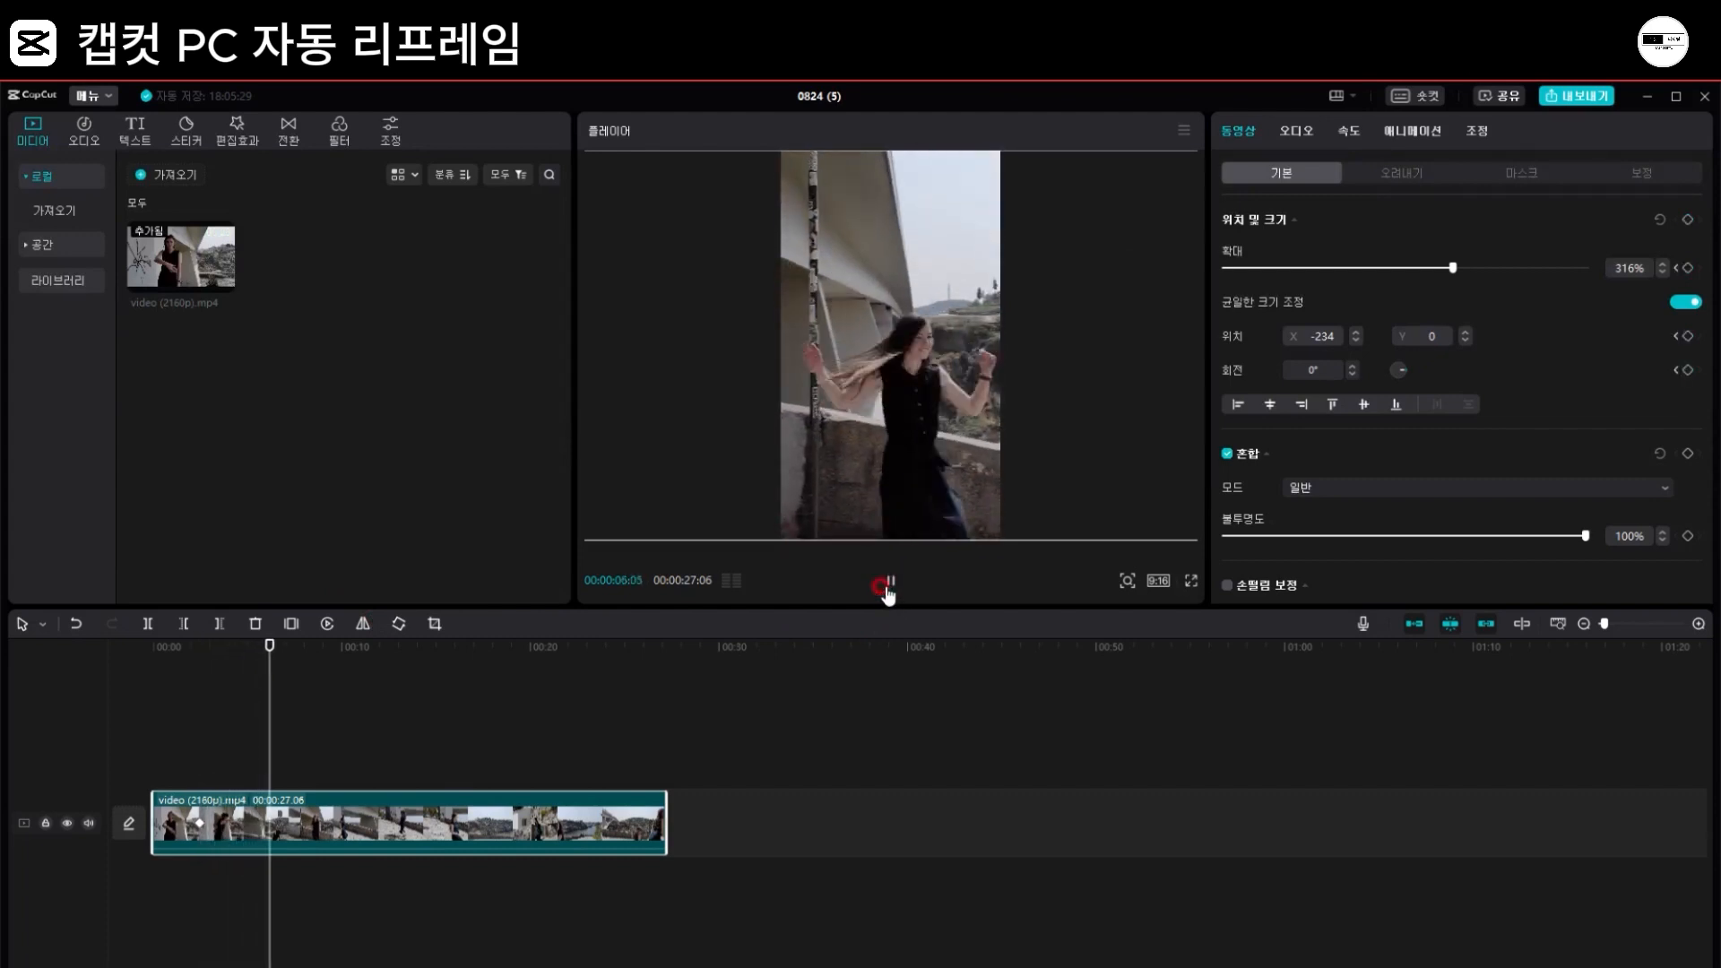
pyautogui.click(888, 587)
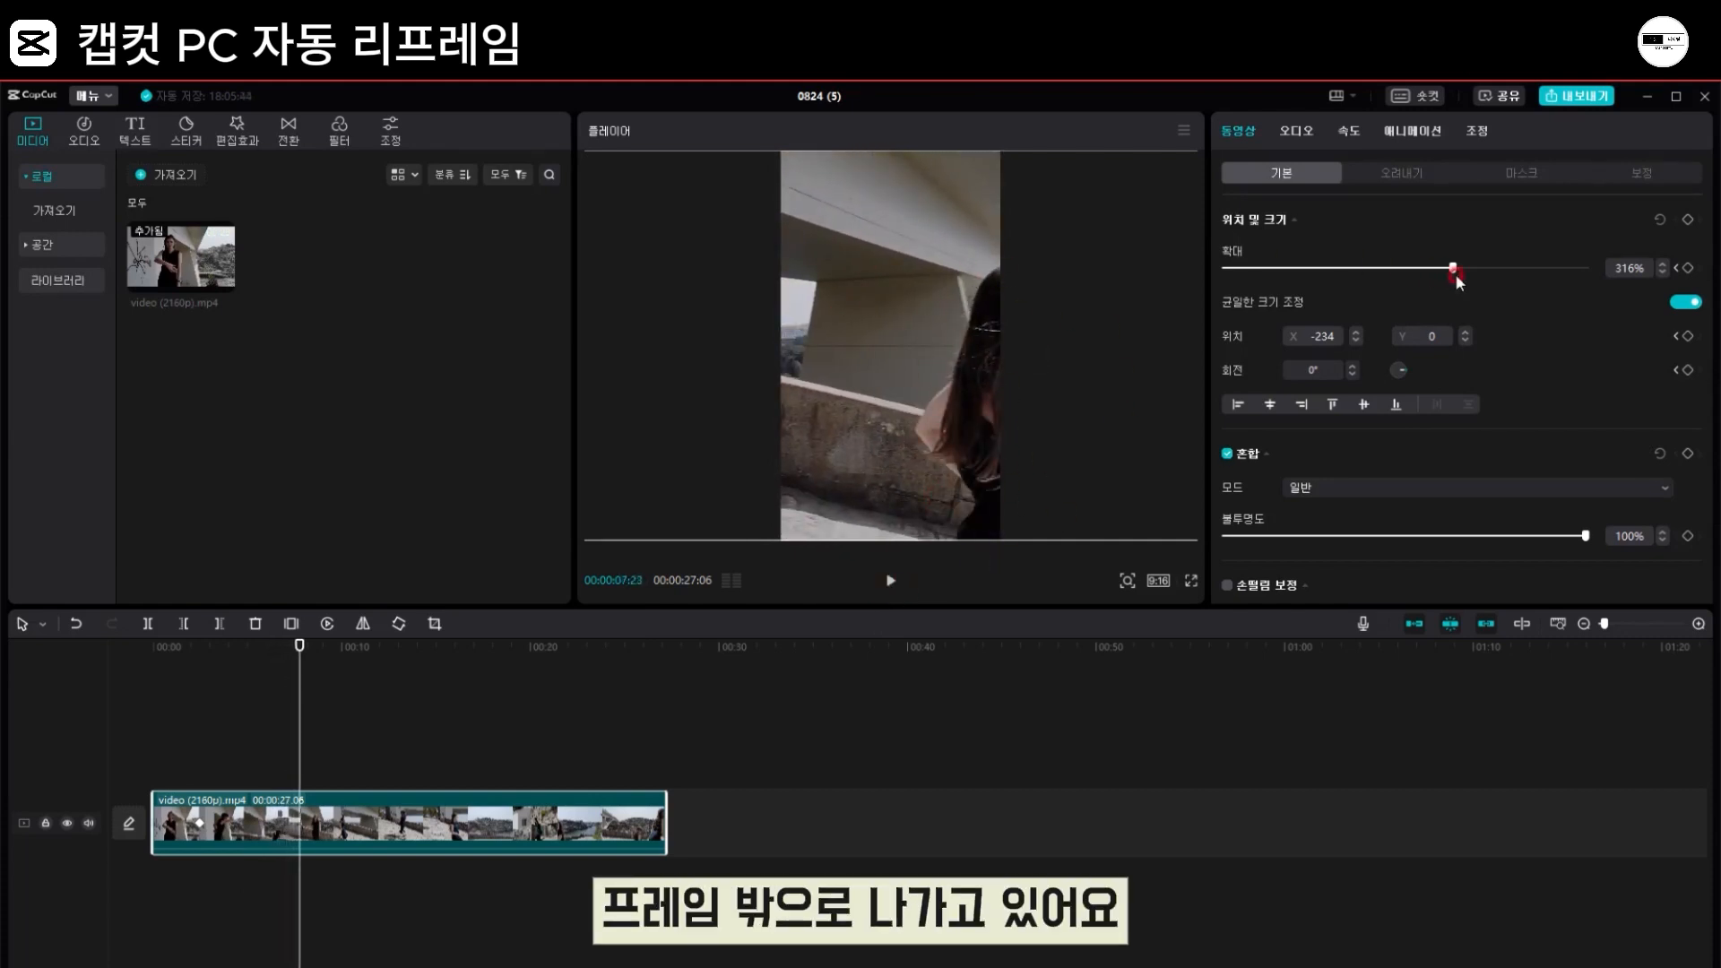
pyautogui.click(1689, 221)
pyautogui.moveTo(925, 353); pyautogui.dragTo(804, 357)
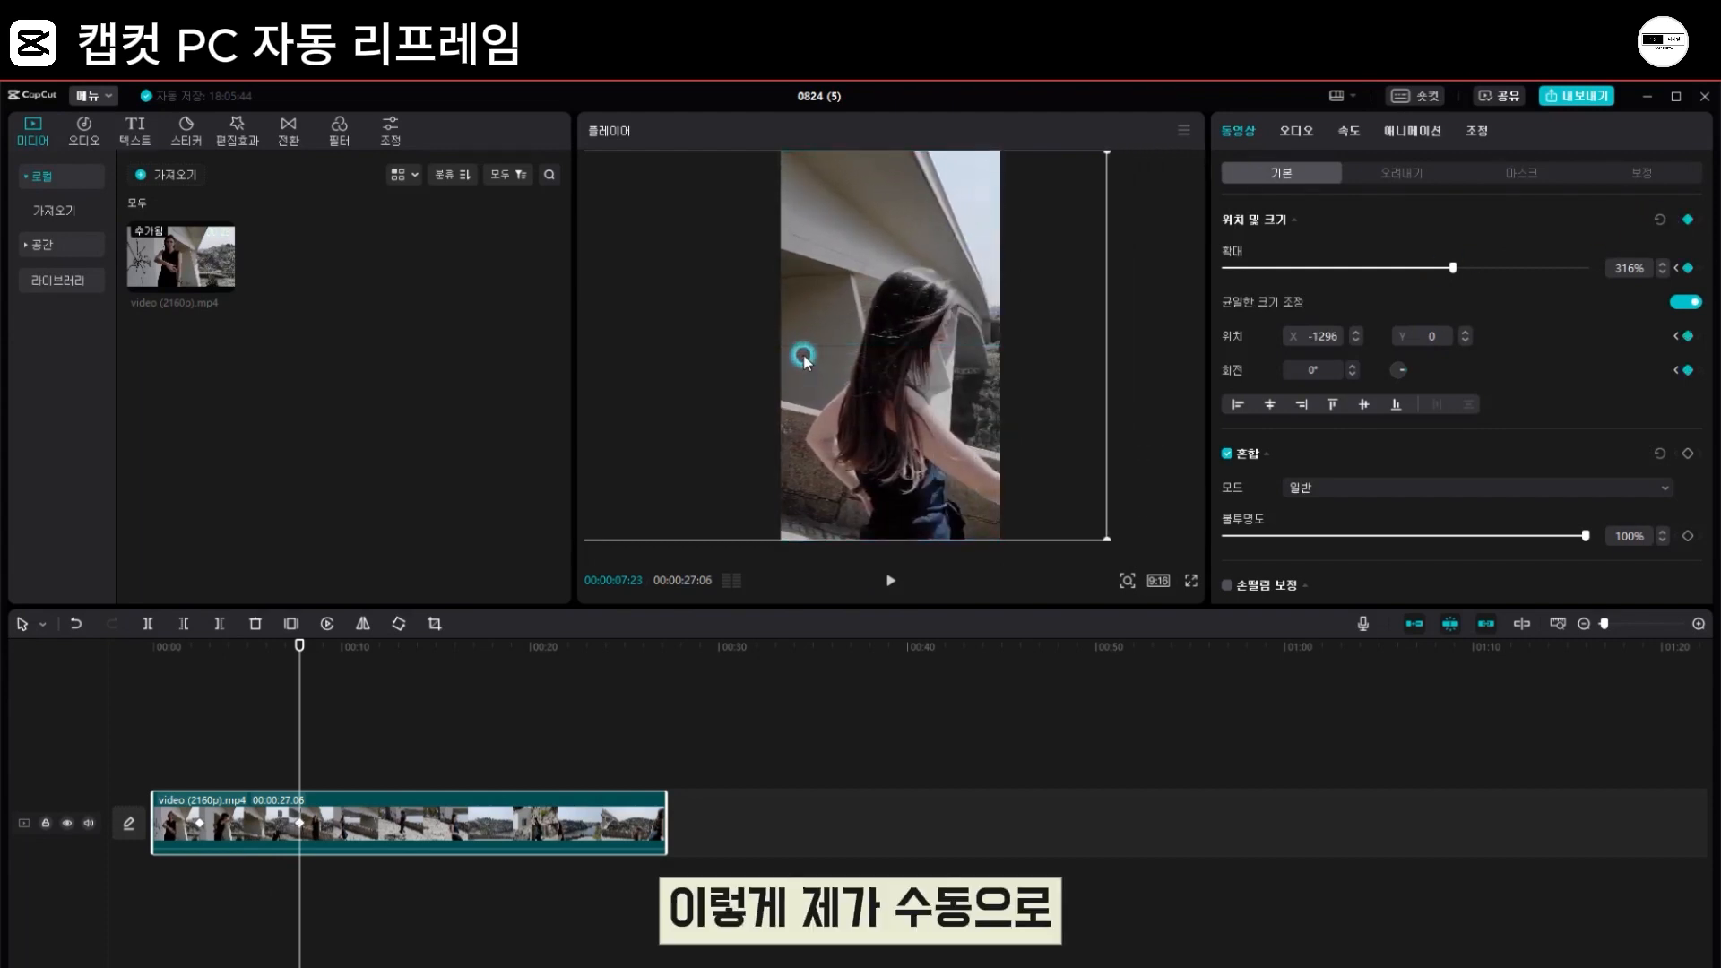
# Step: Keep the woman in frame with position keyframes at 00:00:08:14 (X -683) and 00:00:09:10 (X 1499)
pyautogui.click(889, 588)
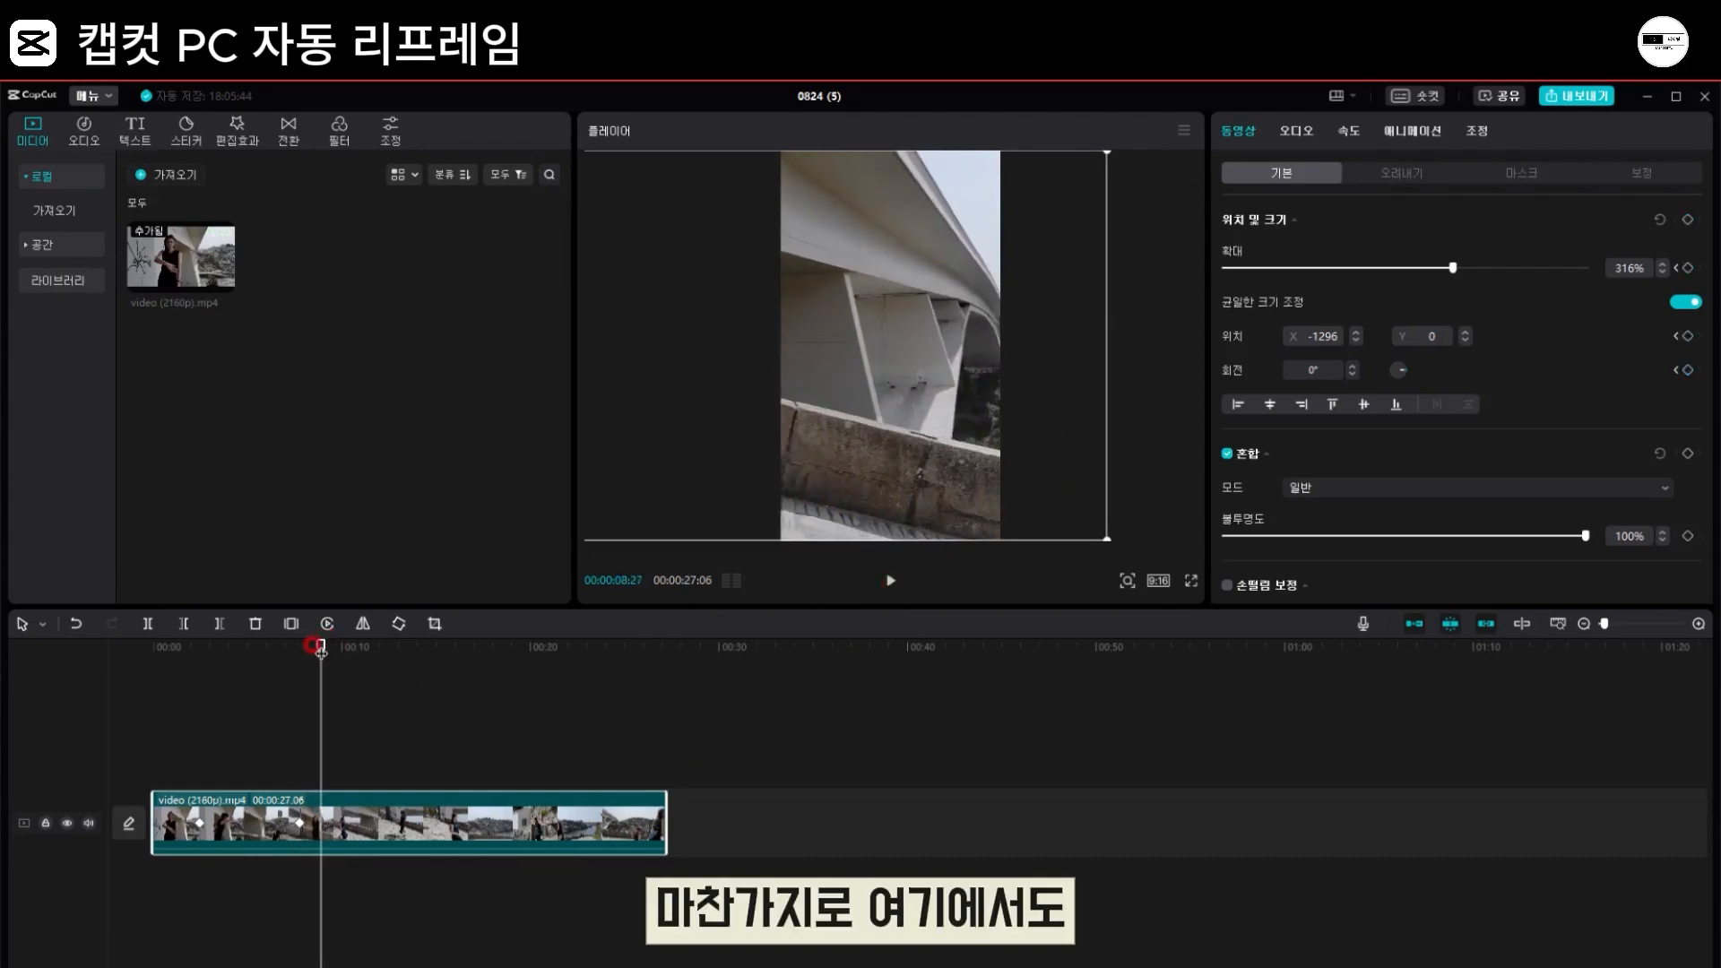
pyautogui.moveTo(320, 650); pyautogui.dragTo(313, 647)
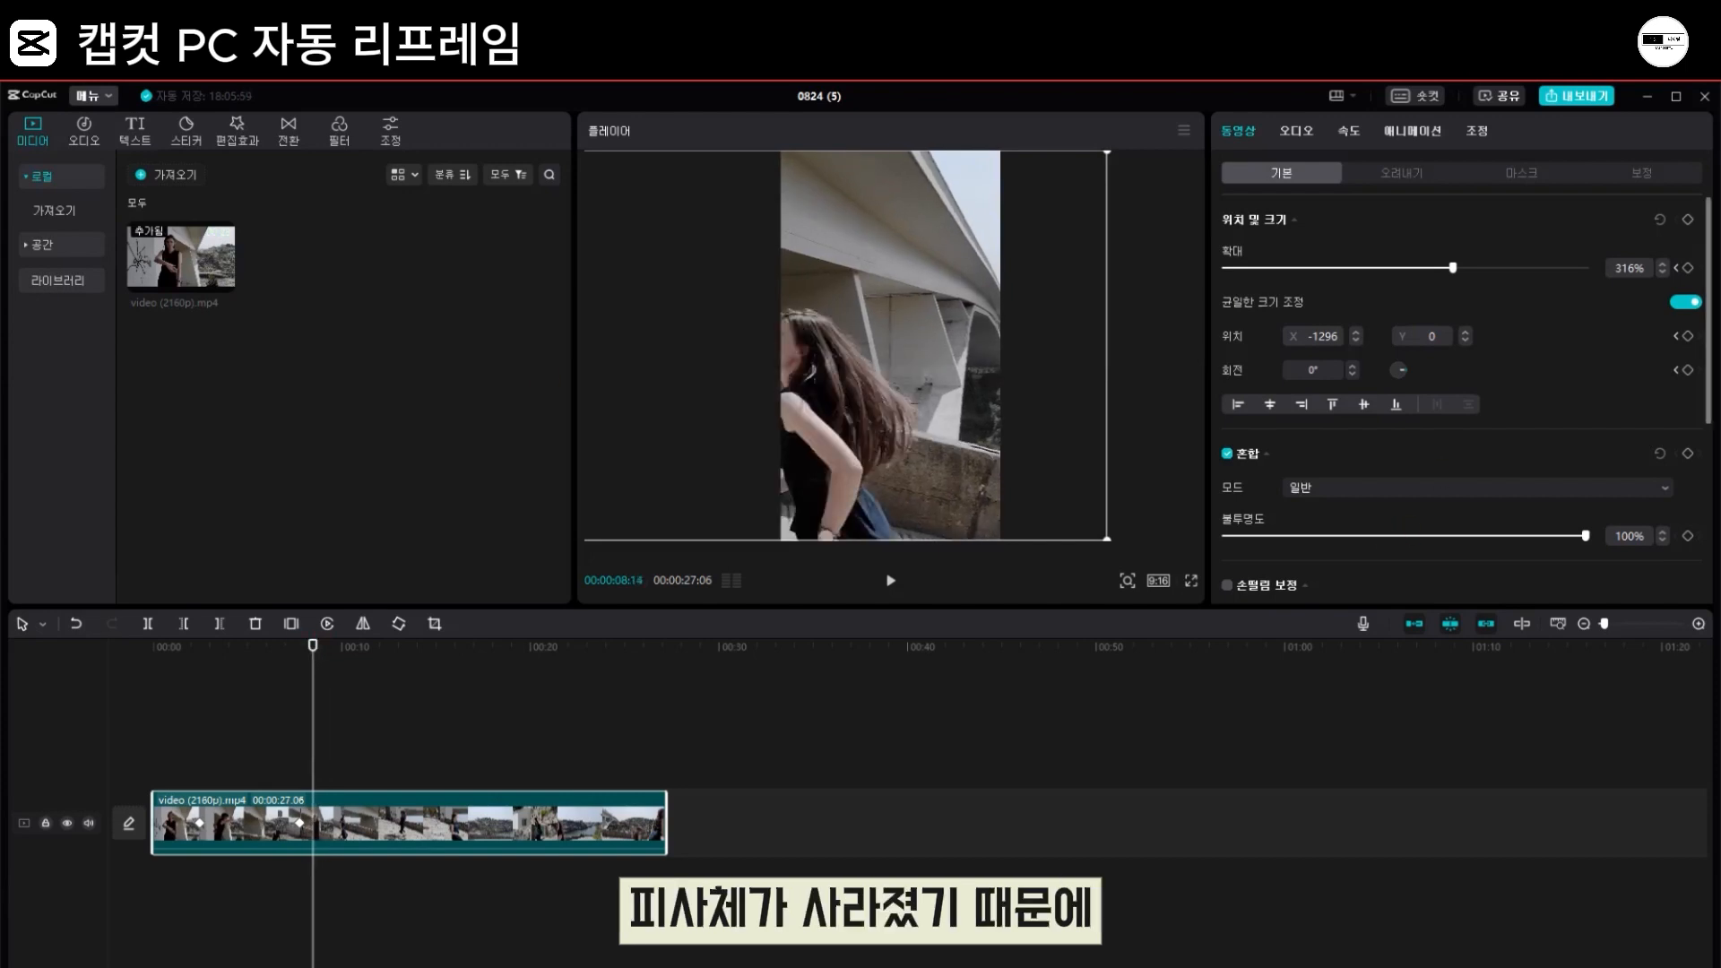
pyautogui.moveTo(965, 328)
pyautogui.mouseDown()
pyautogui.moveTo(876, 357)
pyautogui.moveTo(949, 358)
pyautogui.mouseUp()
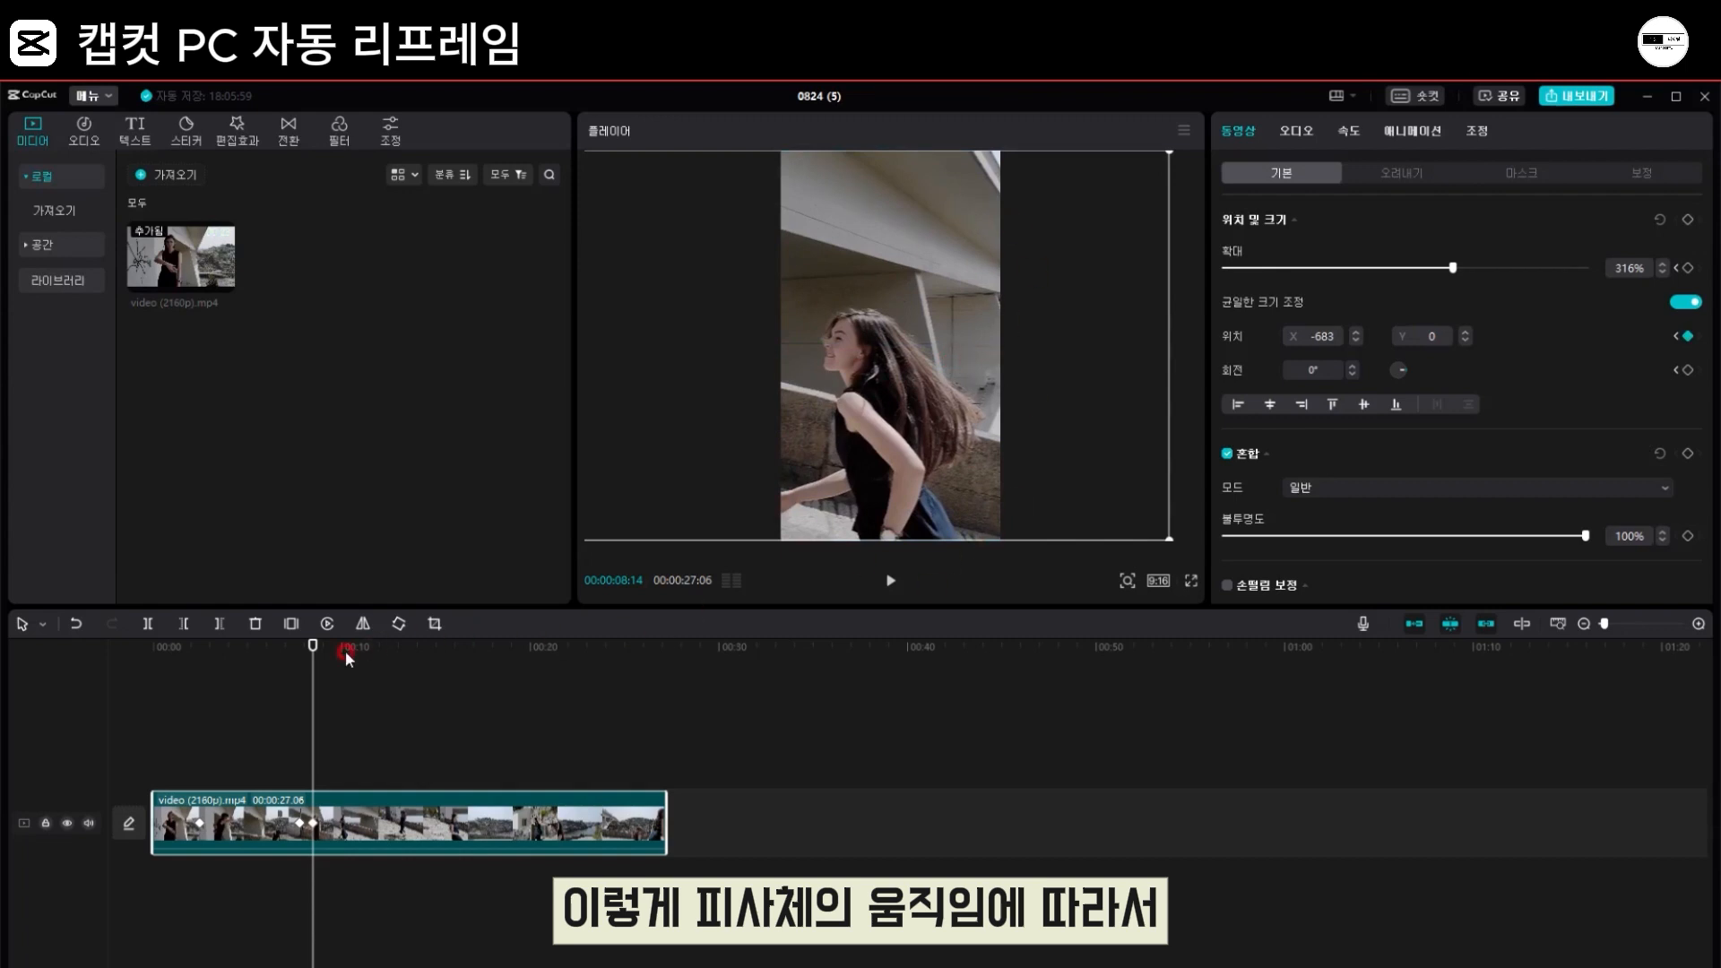
pyautogui.moveTo(313, 647); pyautogui.dragTo(328, 647)
pyautogui.moveTo(894, 376); pyautogui.dragTo(1114, 385)
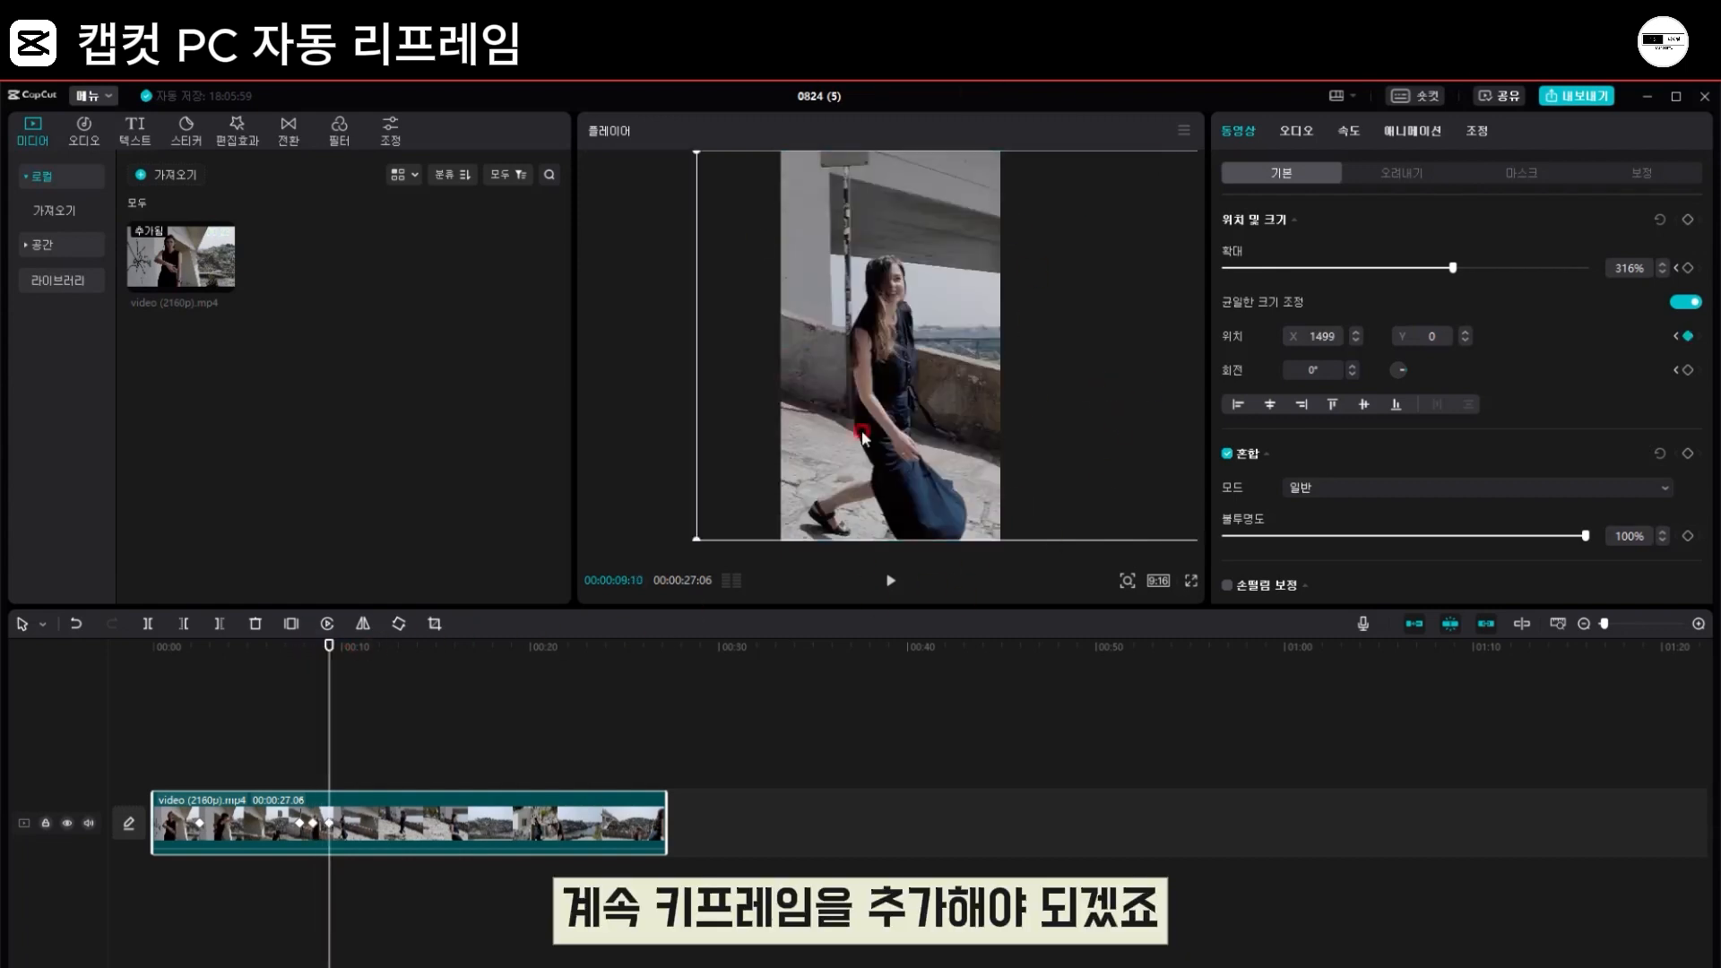
# Step: Play the keyframed clip from the start to check how the framing follows the woman
pyautogui.moveTo(313, 647); pyautogui.dragTo(153, 647)
pyautogui.click(890, 581)
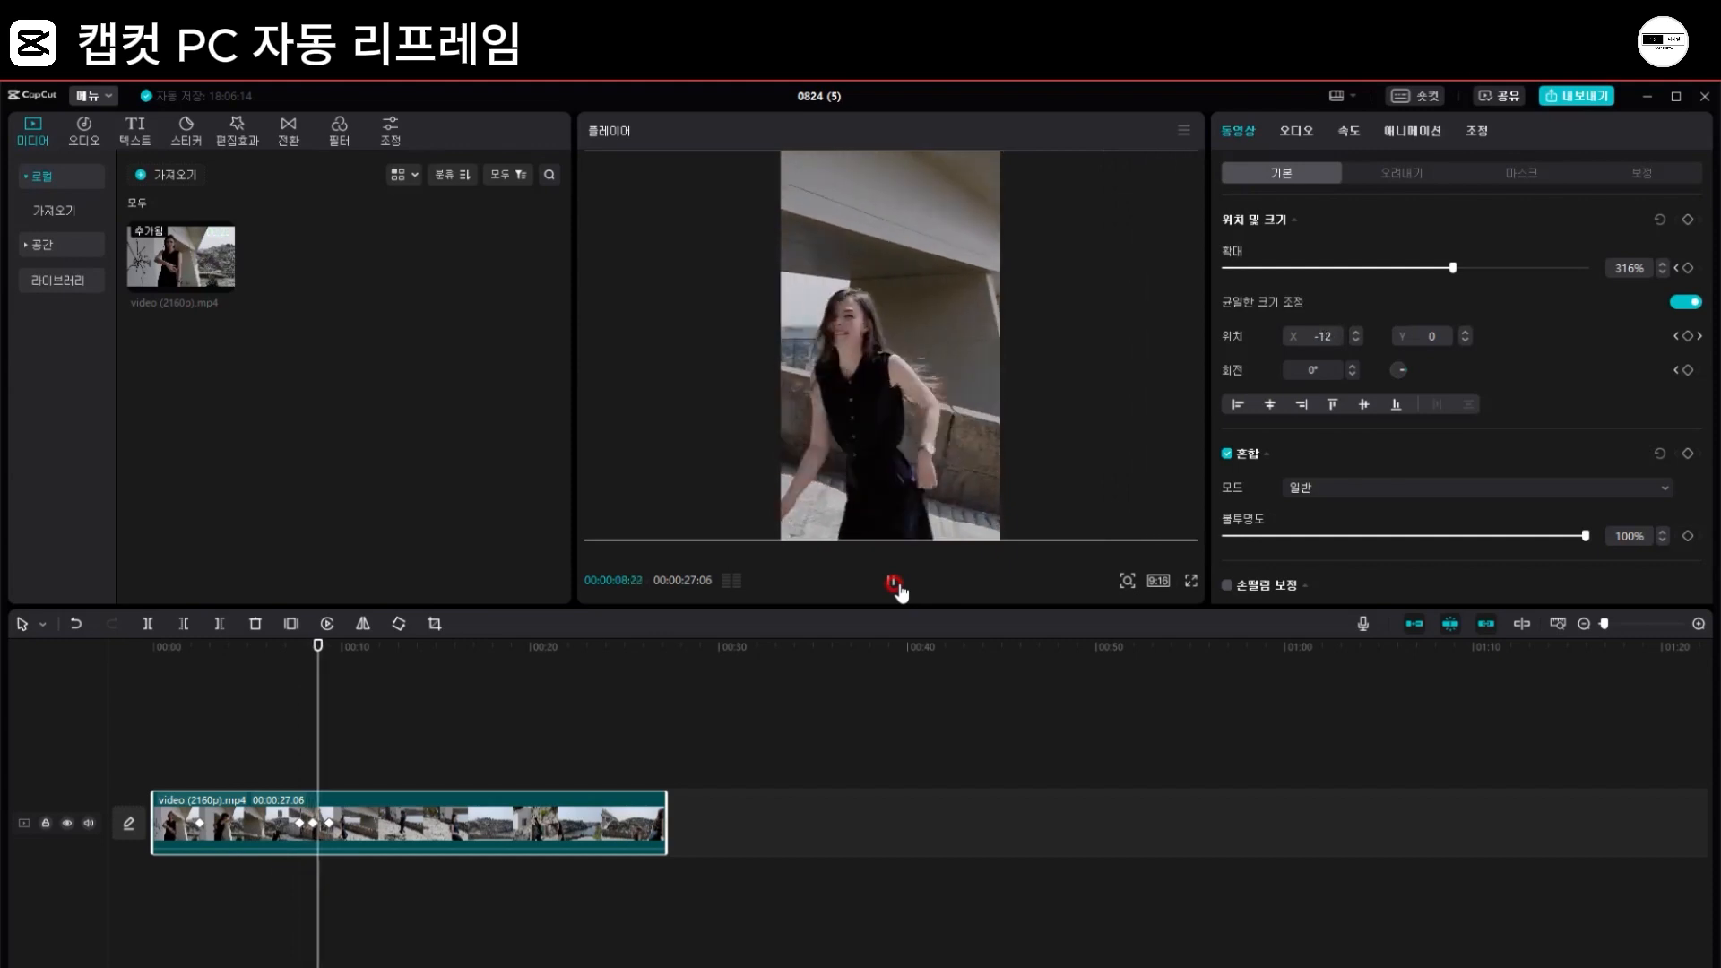
pyautogui.click(895, 583)
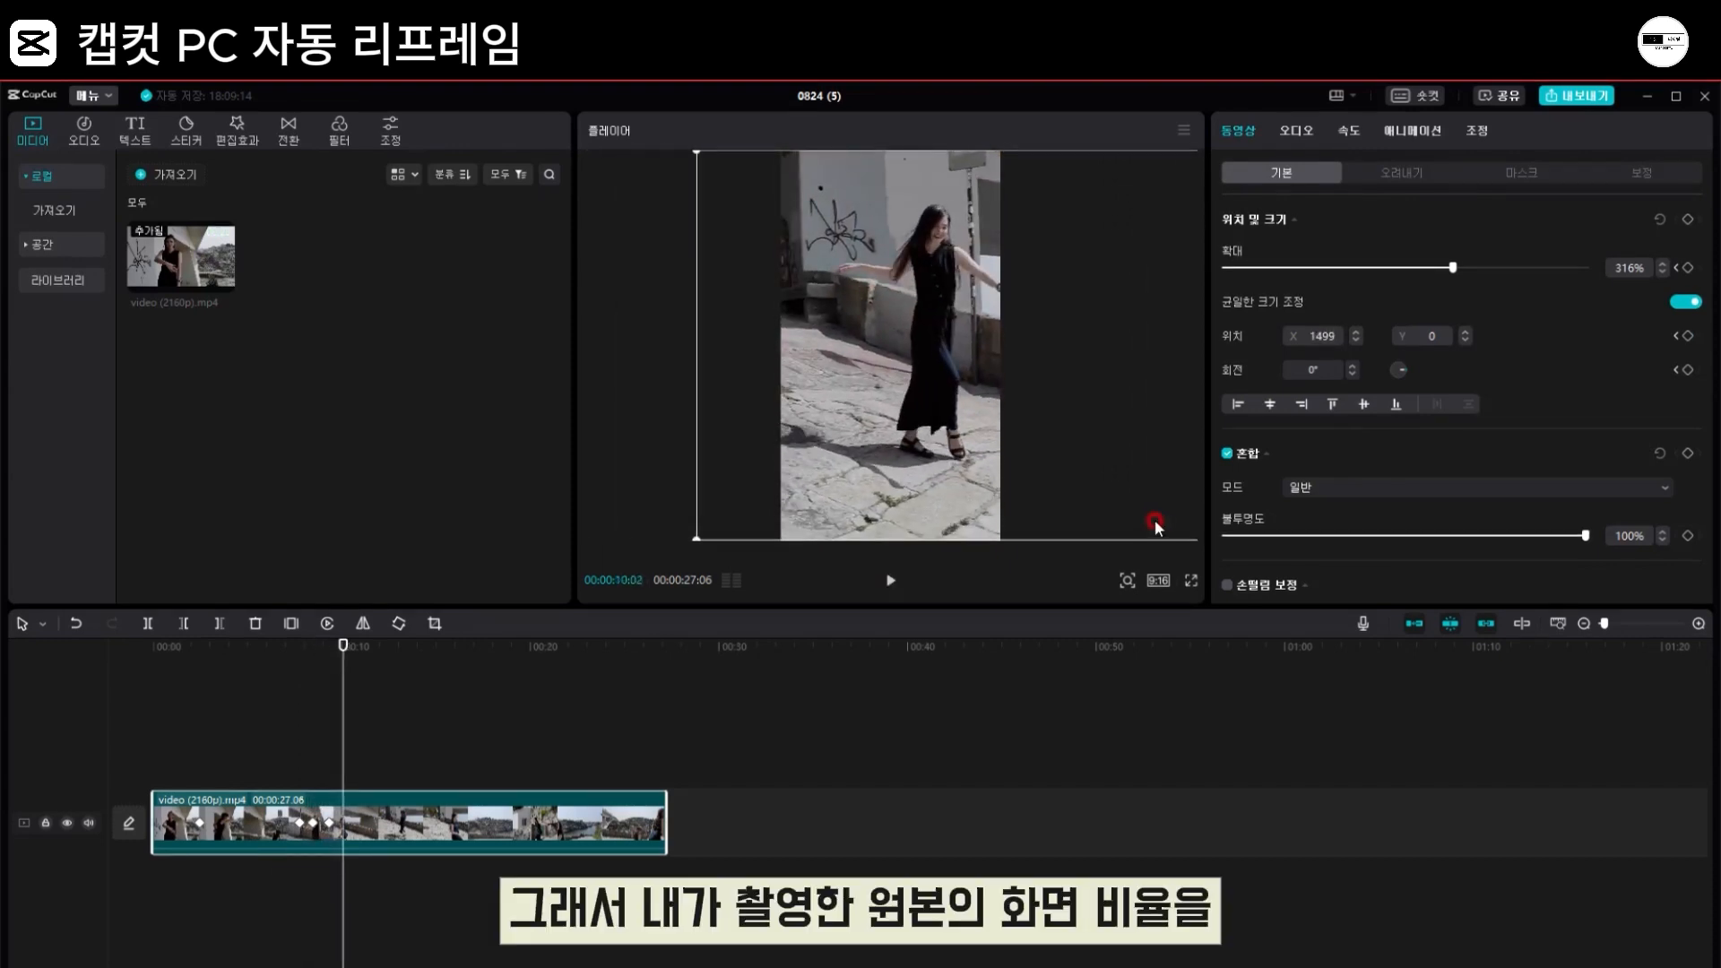
pyautogui.click(873, 488)
pyautogui.click(1158, 583)
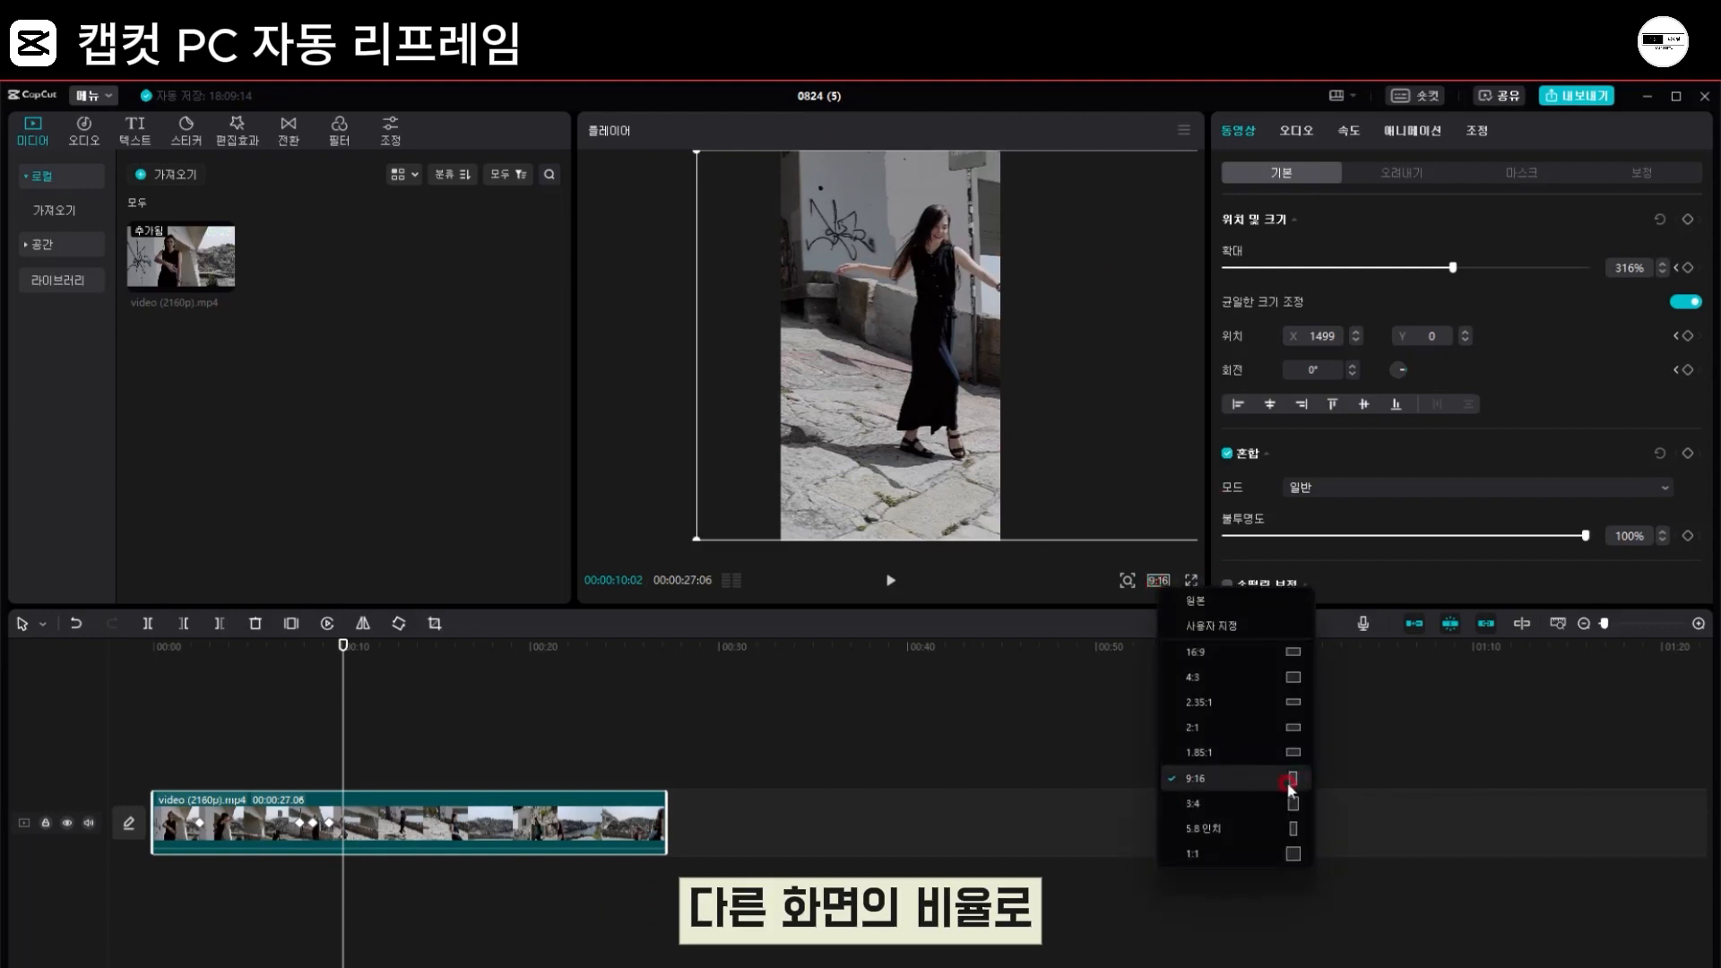
pyautogui.click(1151, 437)
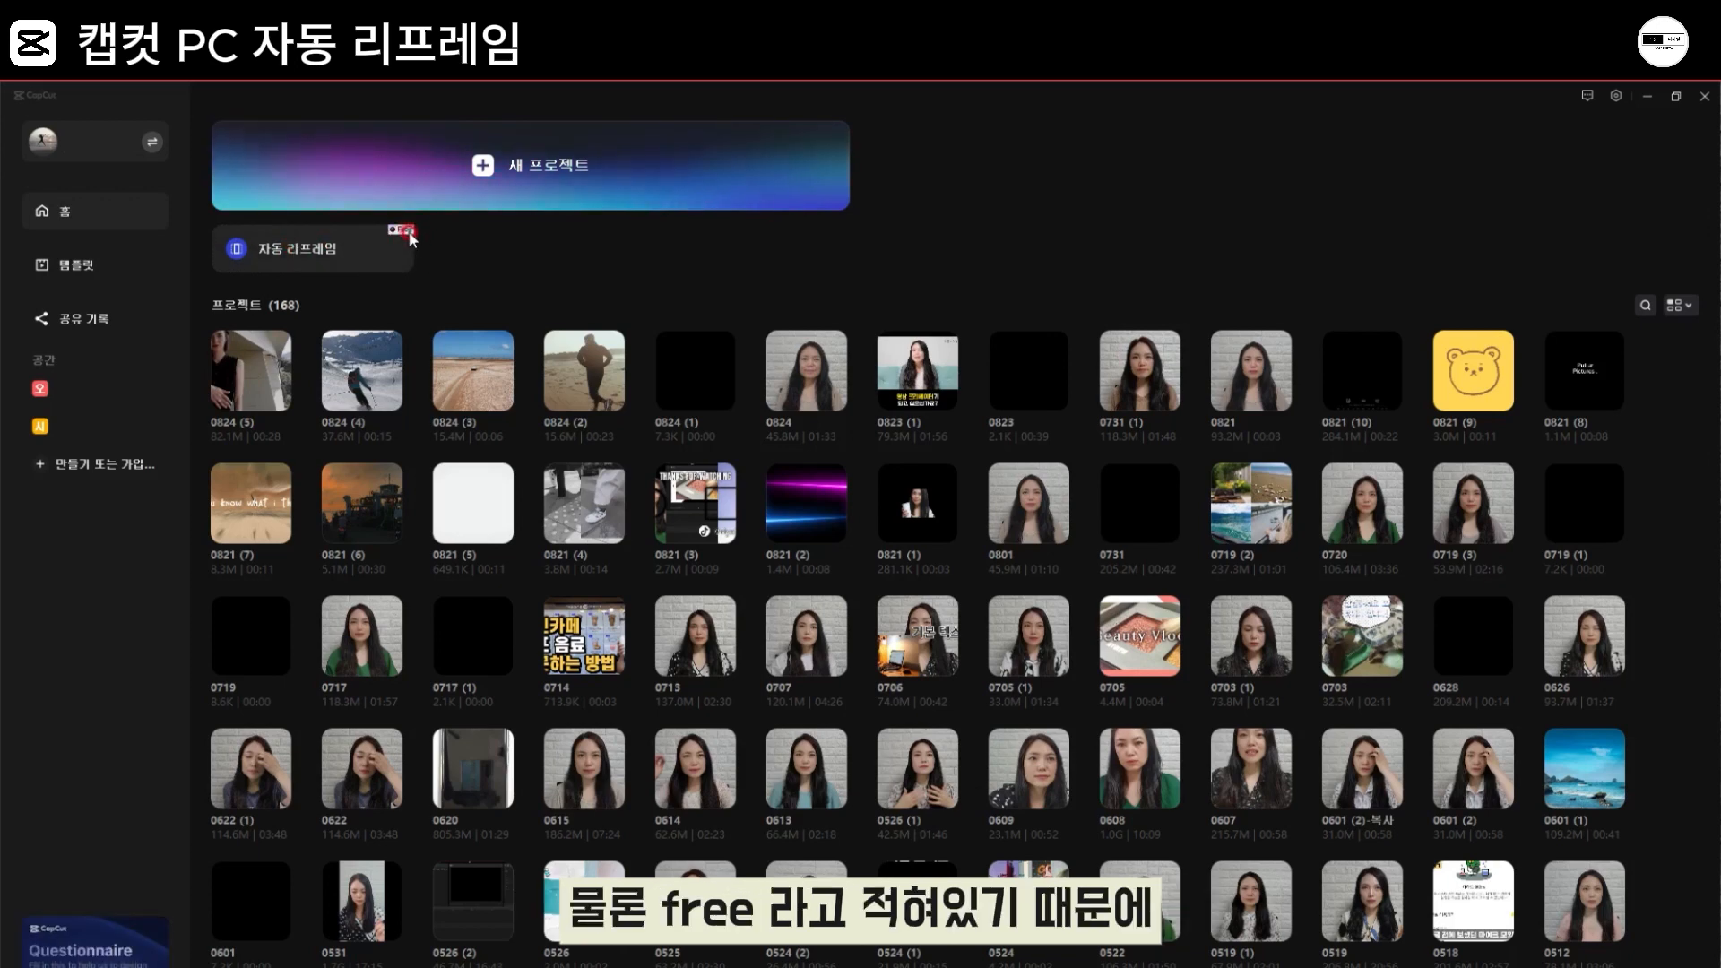
# Step: Start an Auto Reframe with the same clip, compare the original framing with 9:16, and choose 9:16
pyautogui.click(313, 256)
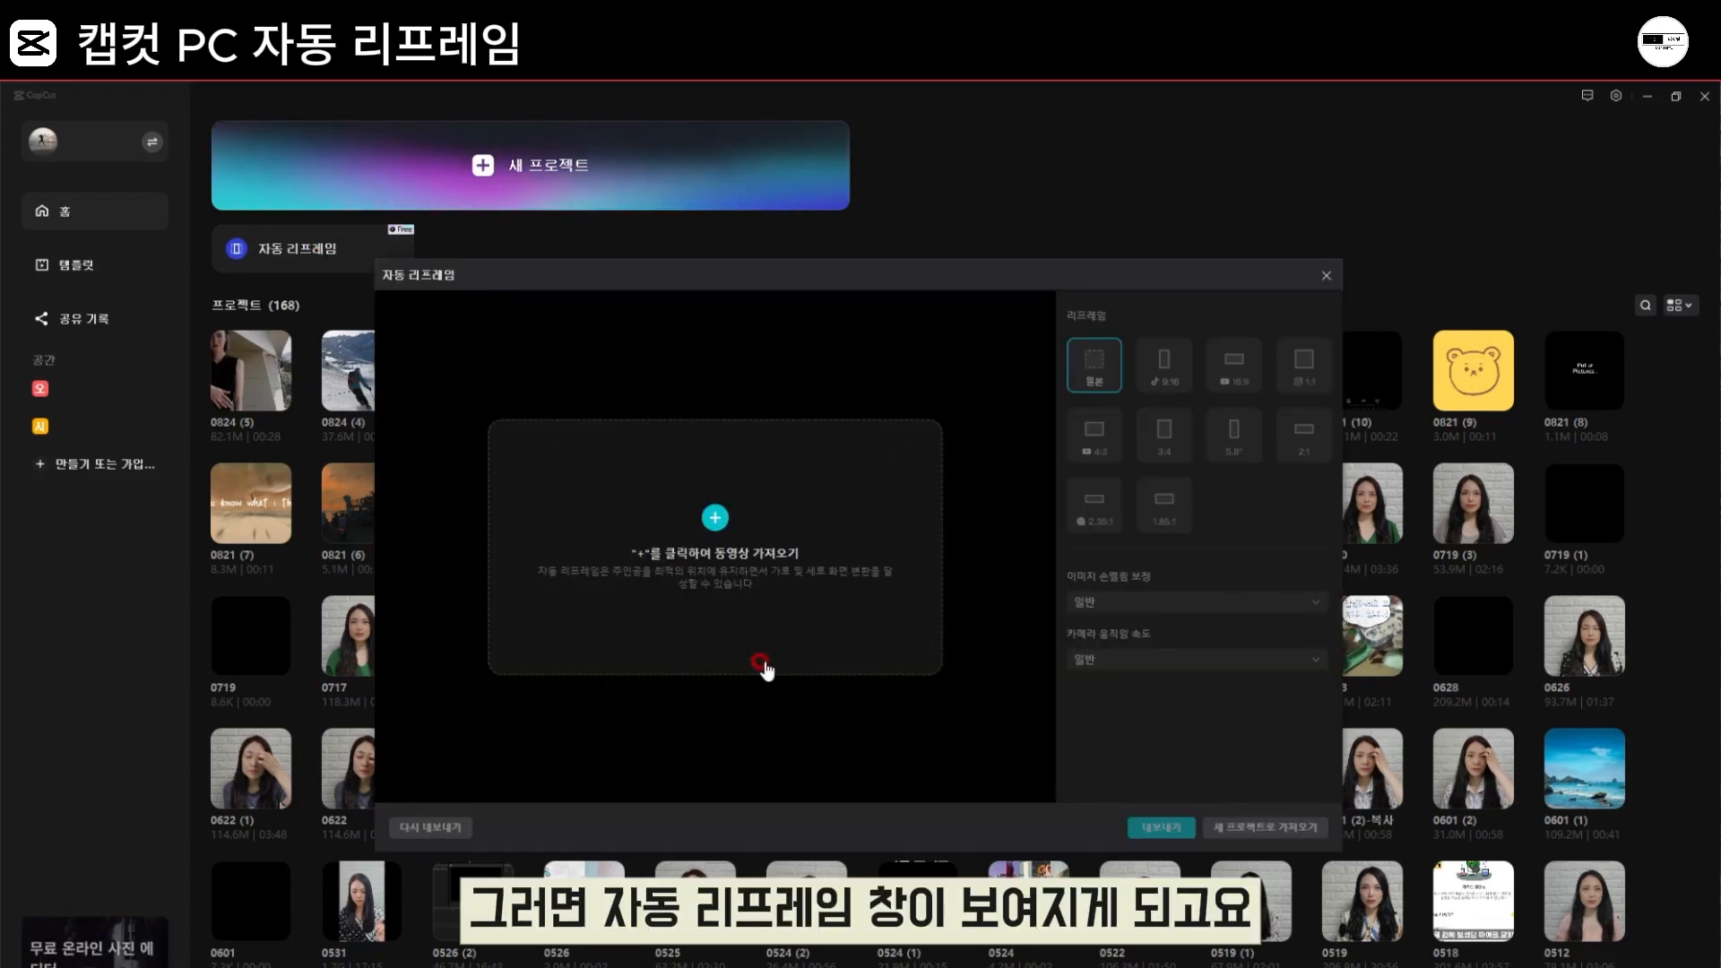
pyautogui.click(741, 570)
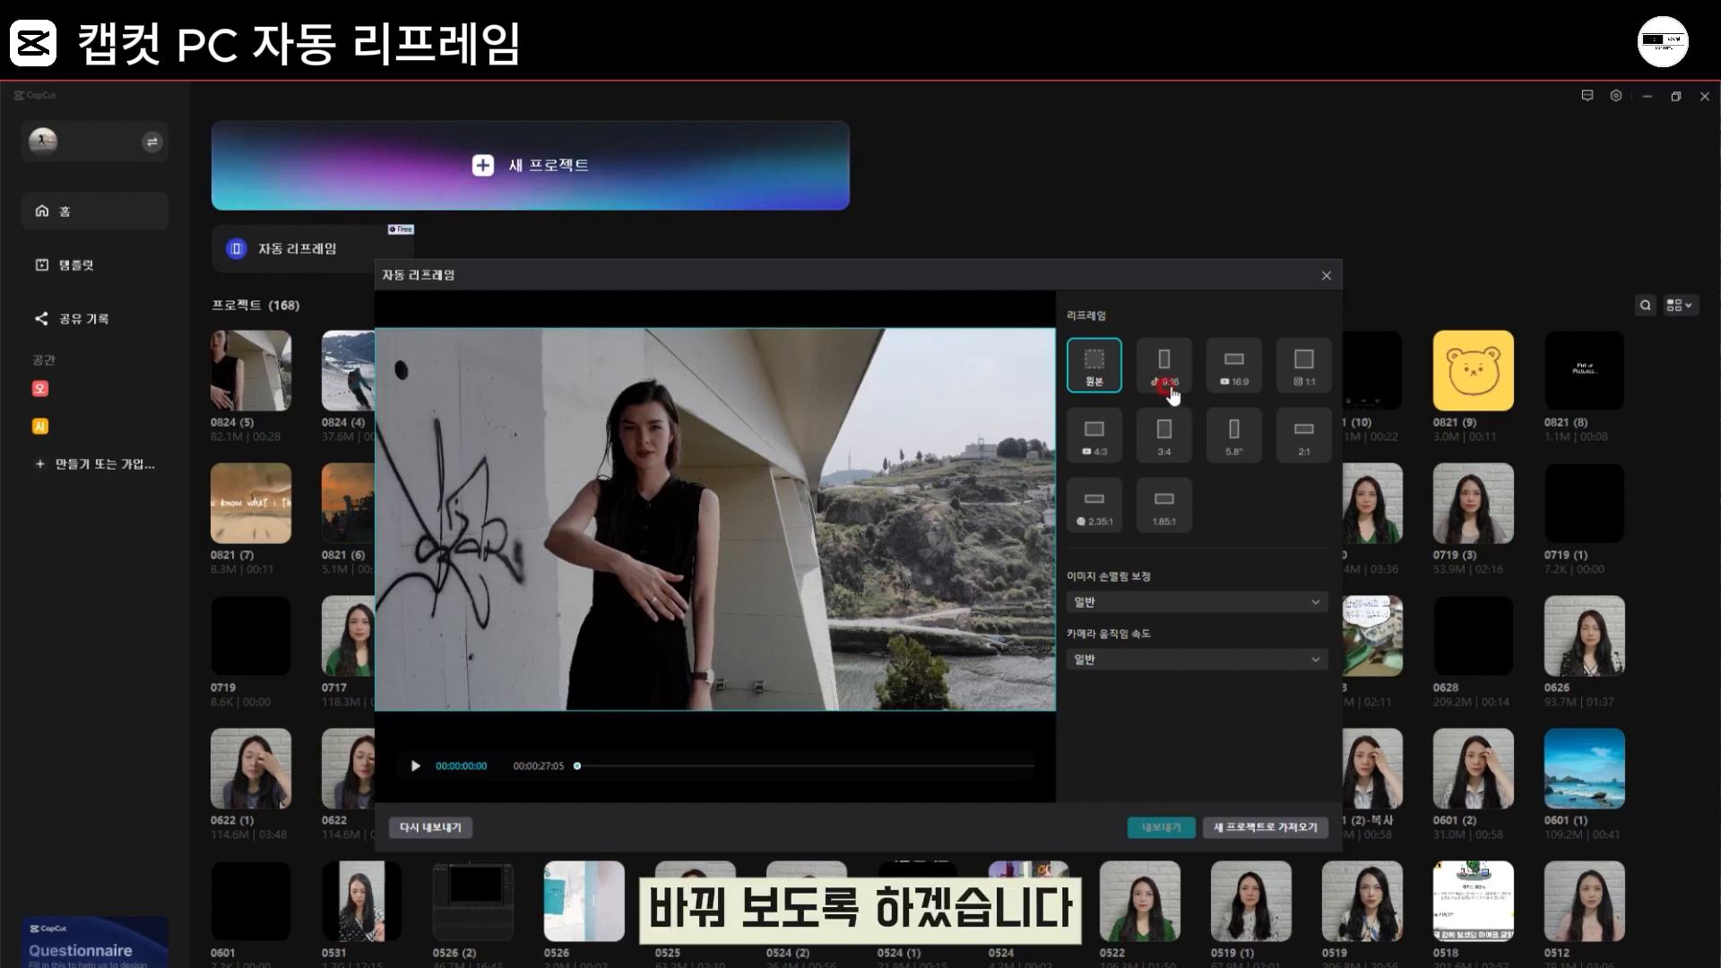
pyautogui.click(1169, 388)
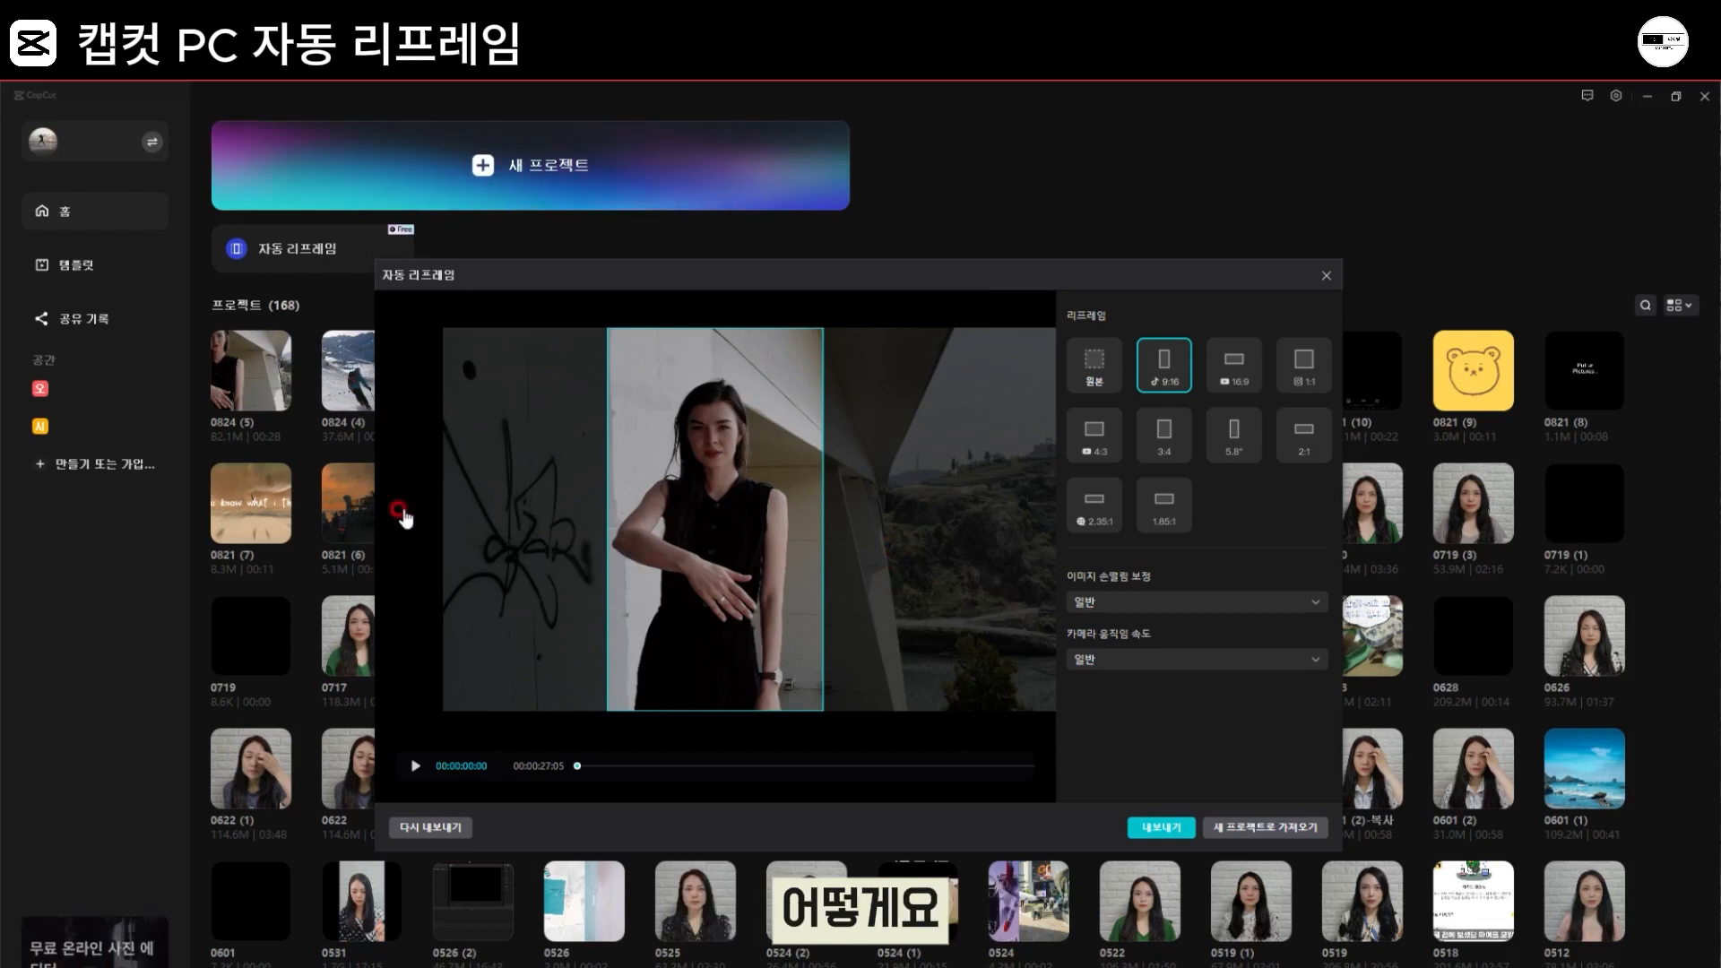
pyautogui.click(1095, 363)
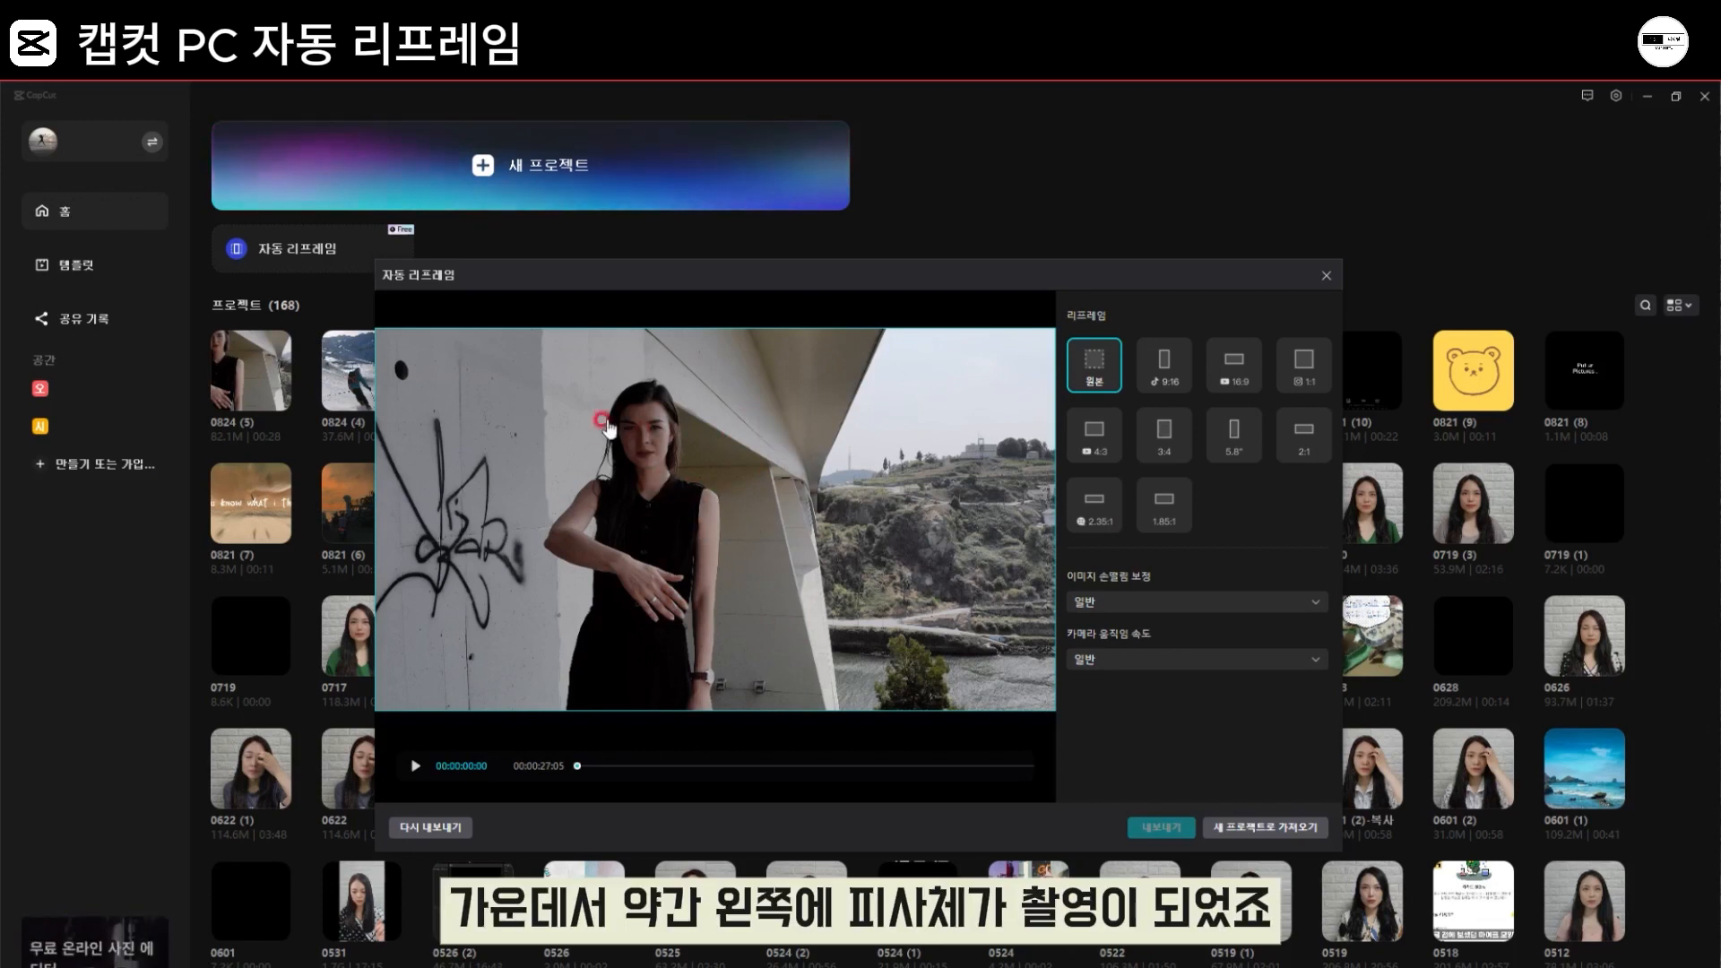
pyautogui.click(1163, 363)
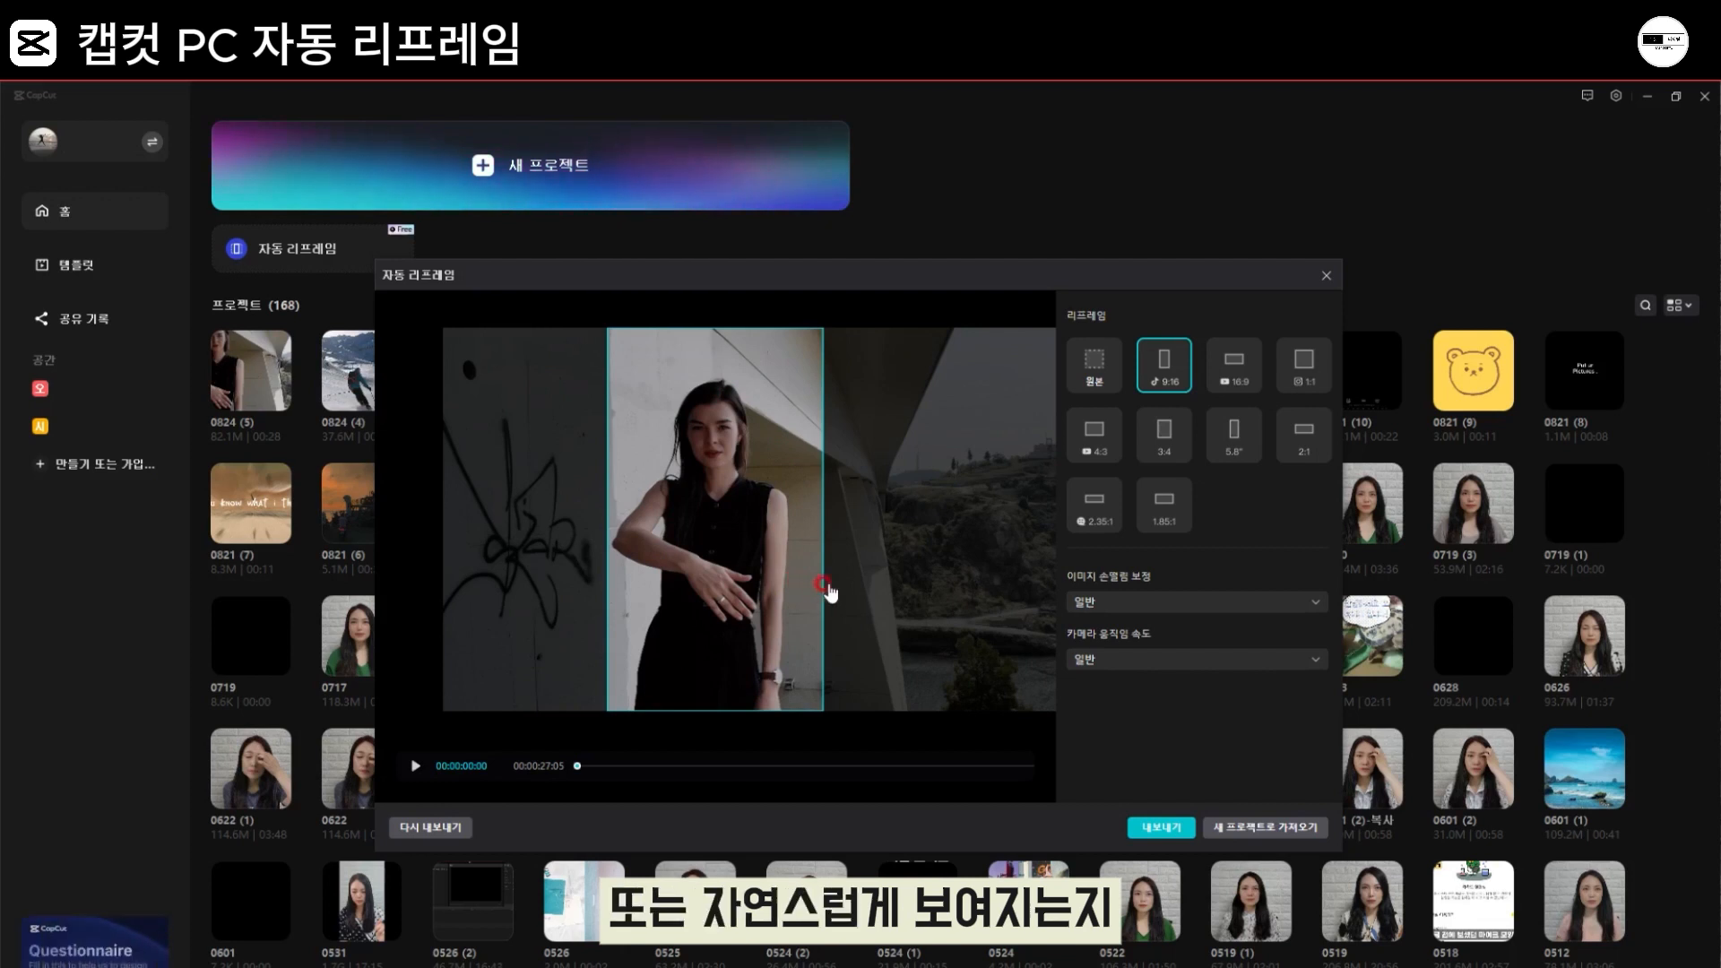
# Step: Set the image stabilization (이미지 손떨림 보정) to 유연 and the camera movement speed (카메라 움직임 속도) to 빠르게
pyautogui.click(1137, 608)
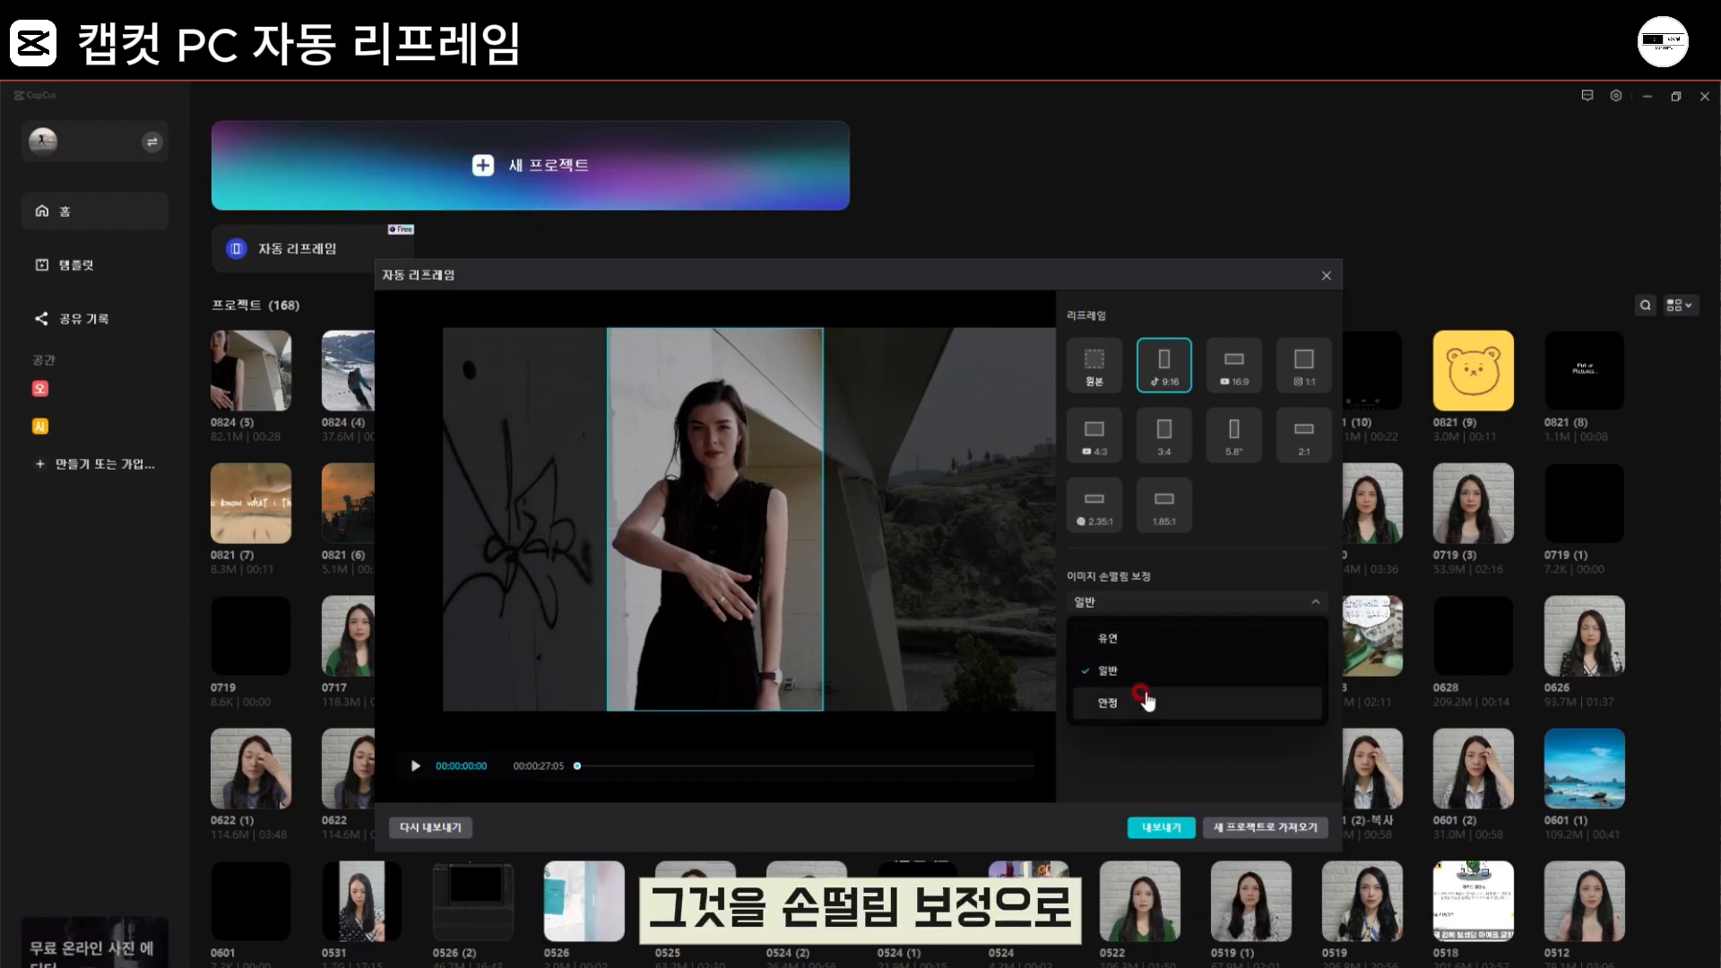
pyautogui.click(1136, 638)
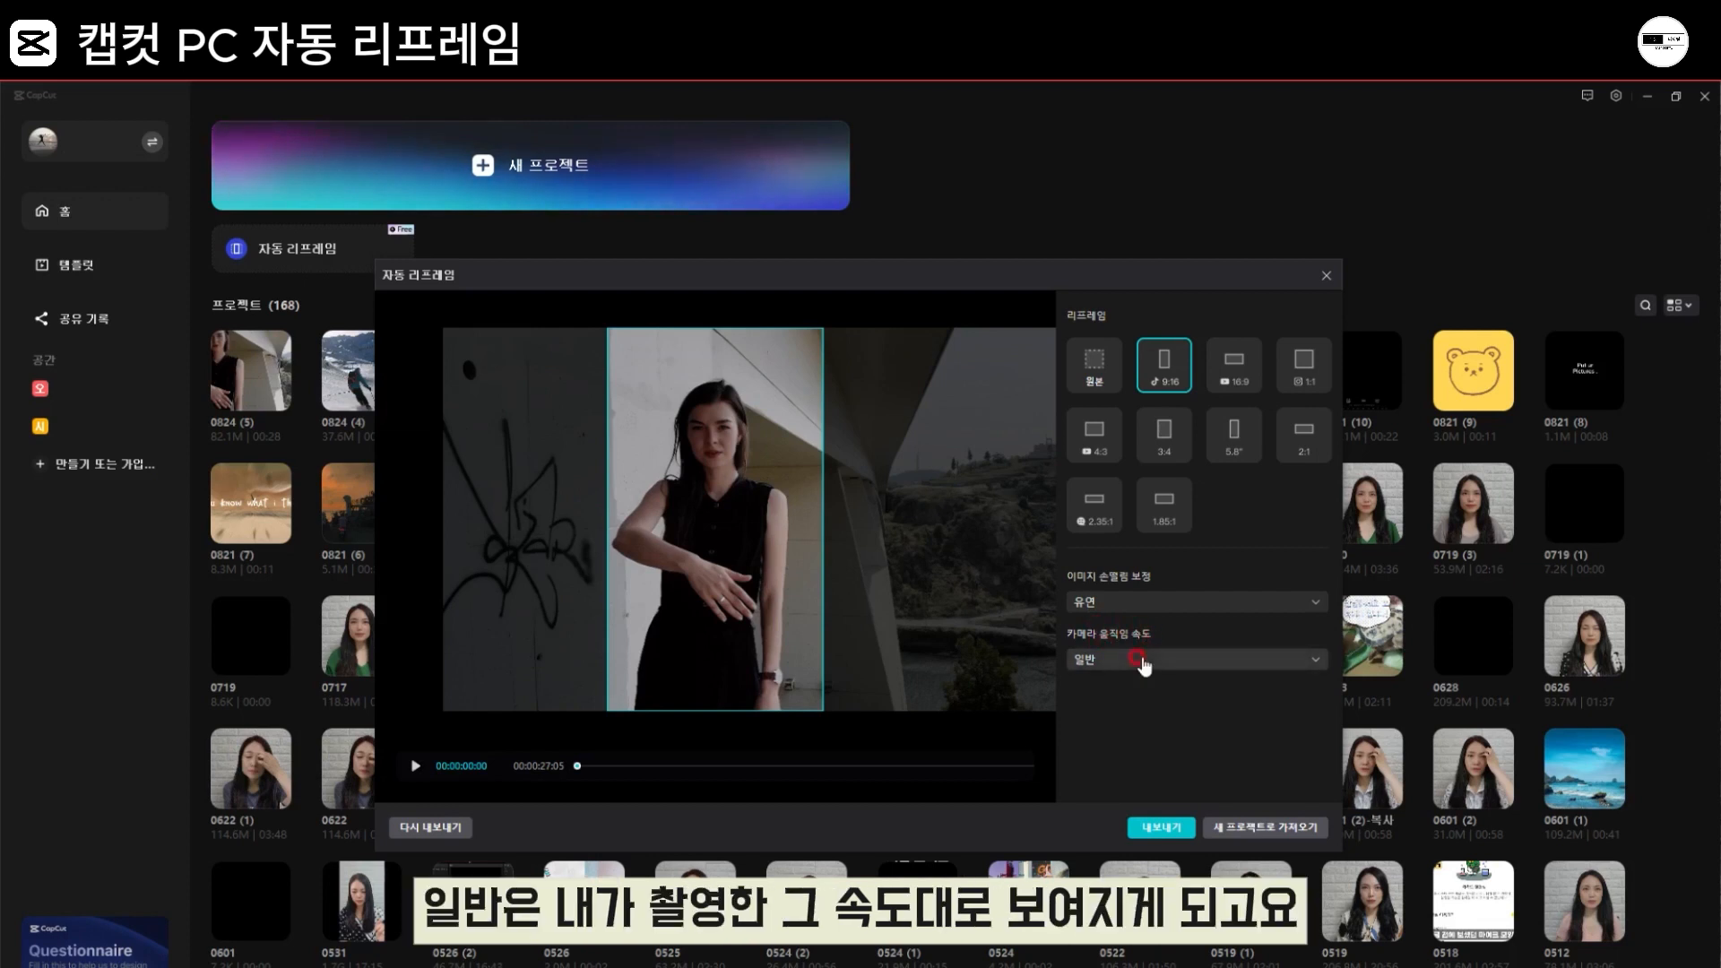
pyautogui.click(1142, 661)
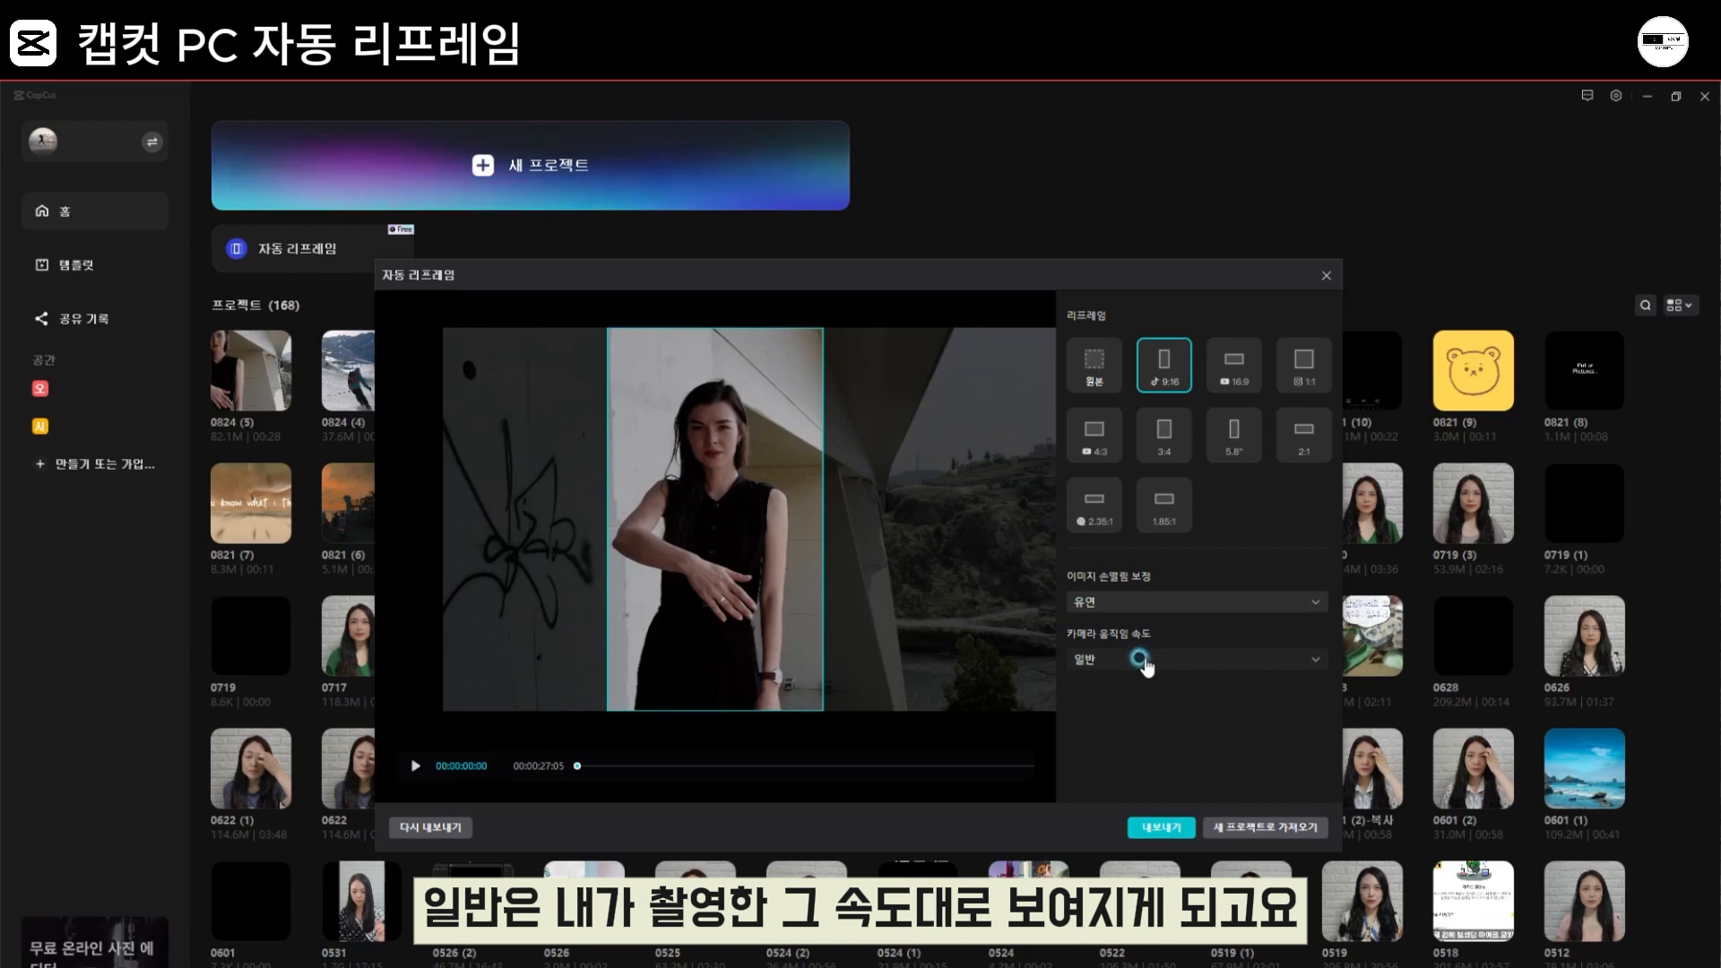
pyautogui.click(1142, 662)
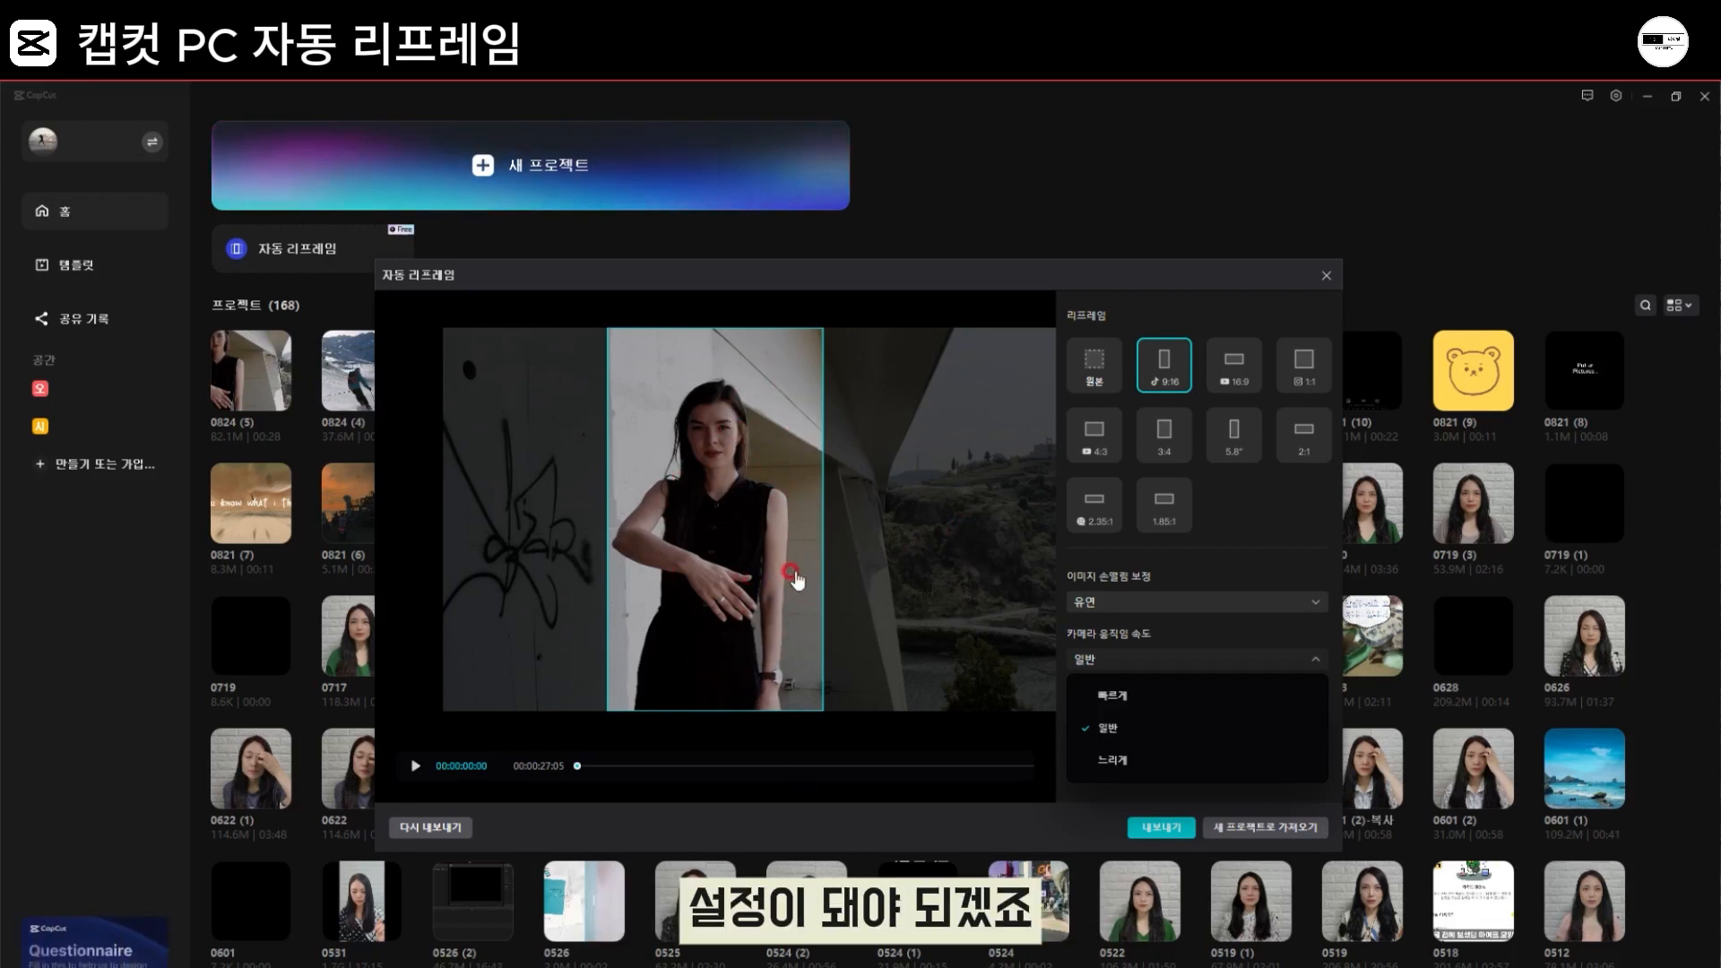
pyautogui.click(1118, 702)
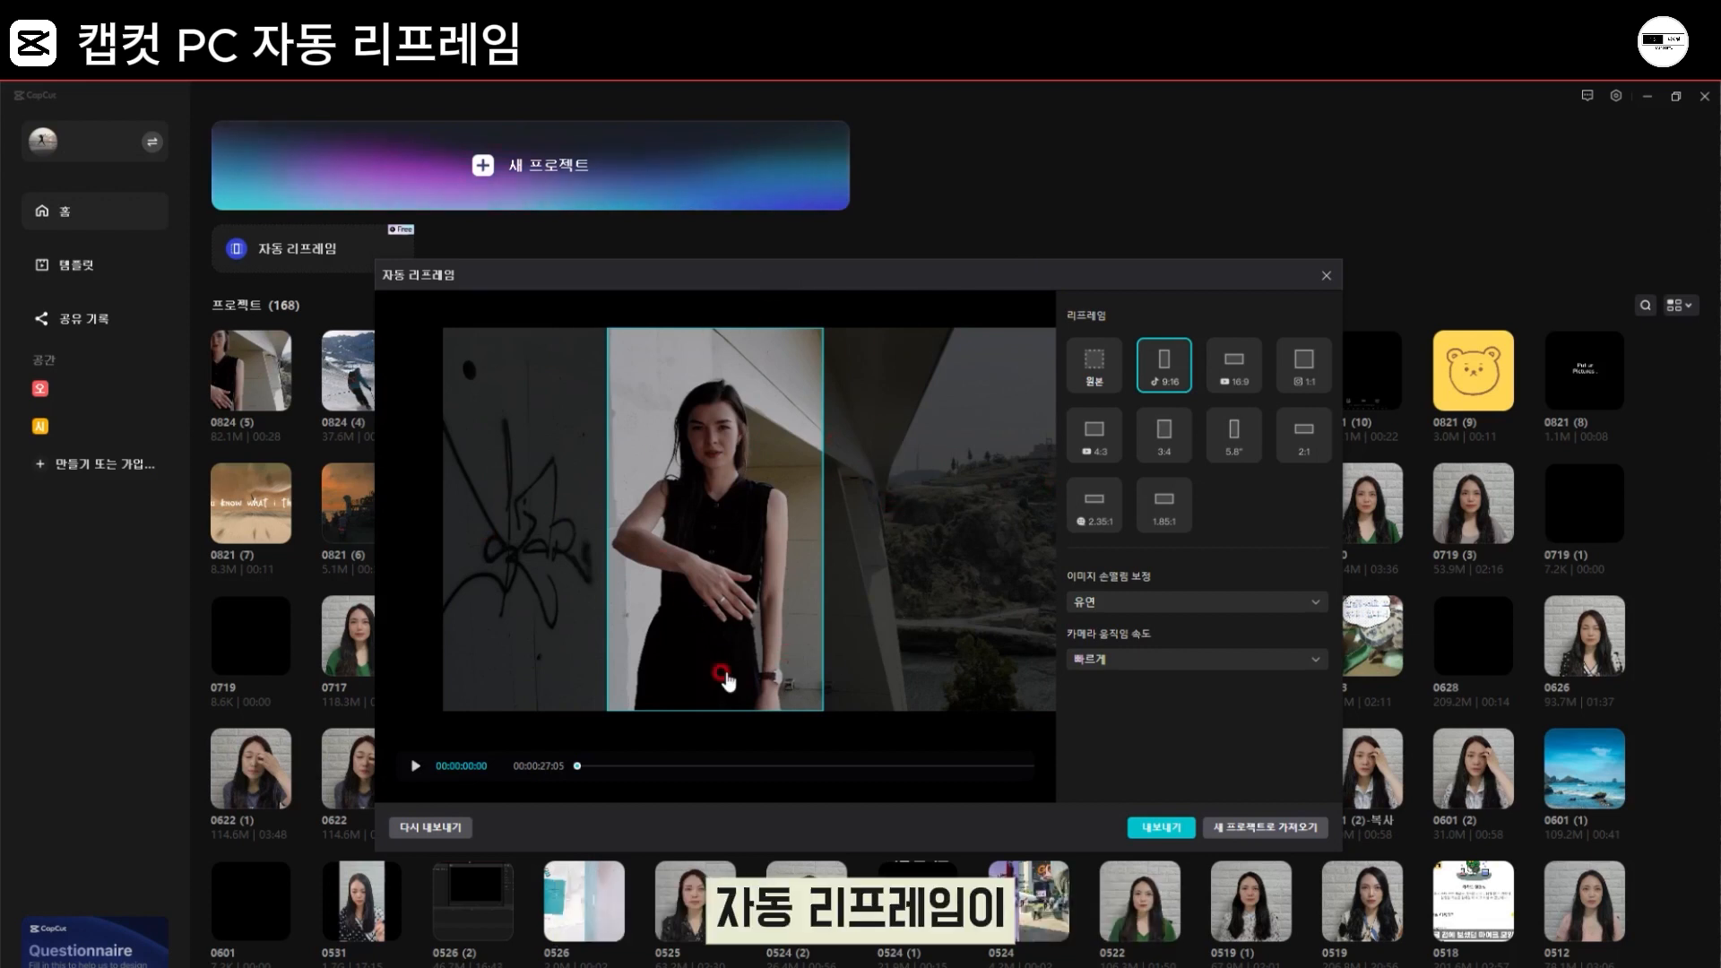
# Step: Play the reframe preview and shift the picture at 00:00:03:17 so the woman sits inside the 9:16 frame
pyautogui.click(409, 768)
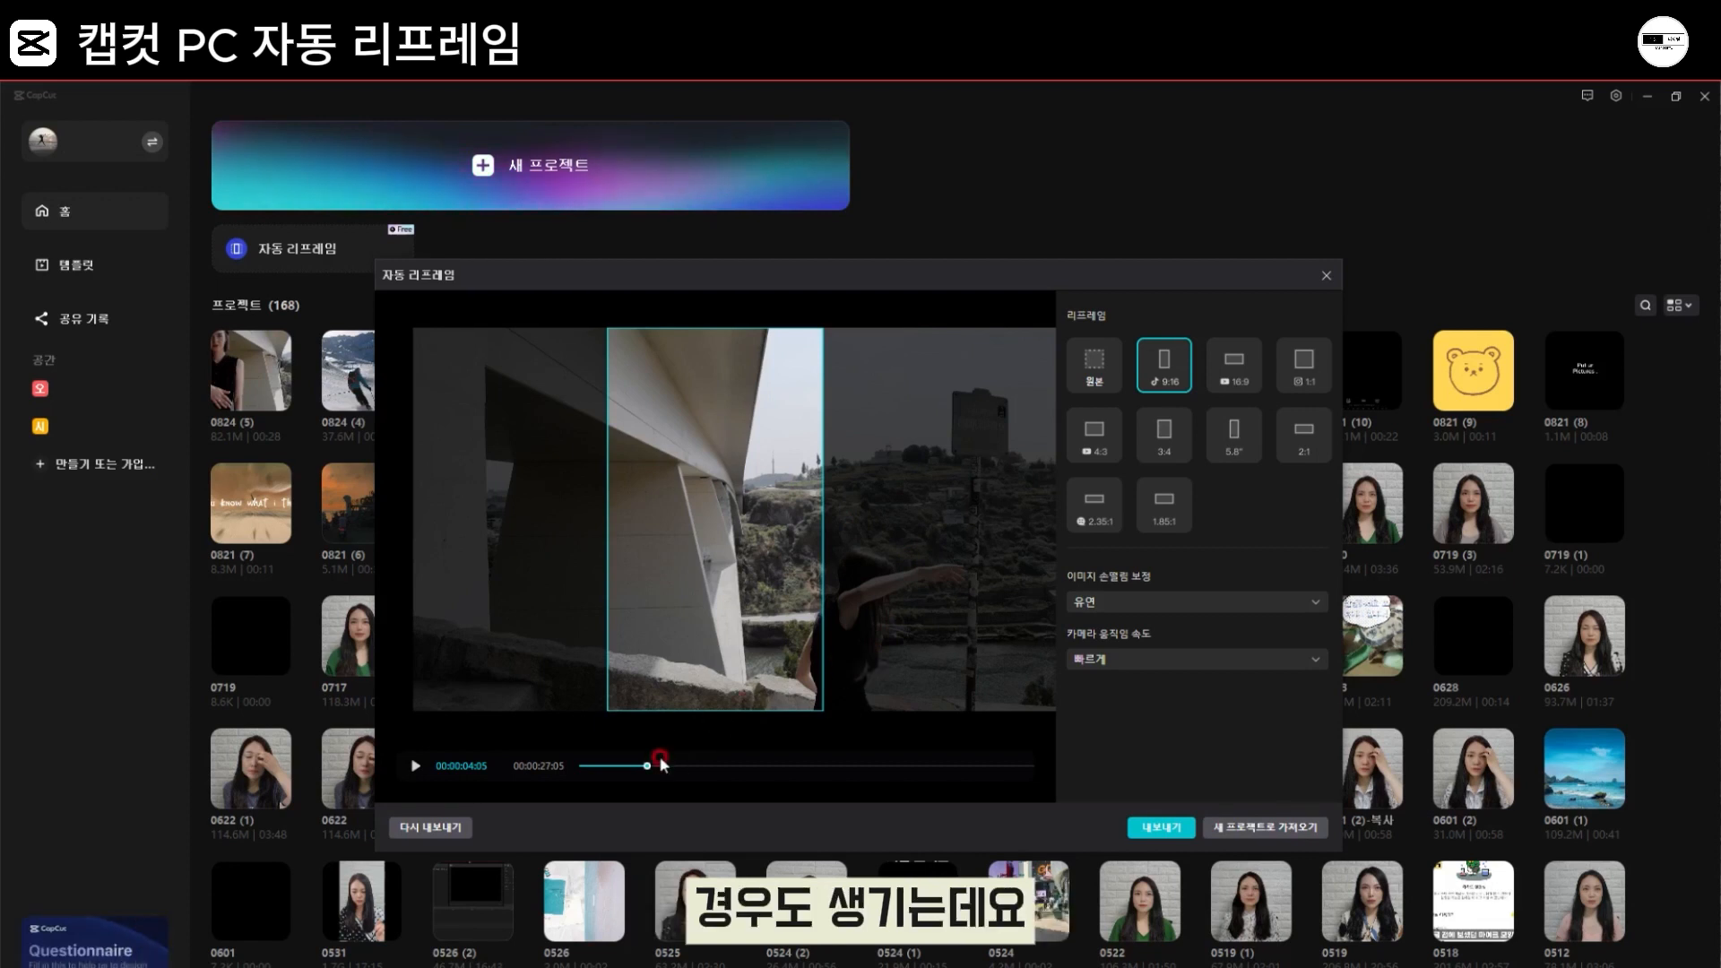
pyautogui.moveTo(647, 766); pyautogui.dragTo(638, 769)
pyautogui.moveTo(574, 638); pyautogui.dragTo(523, 633)
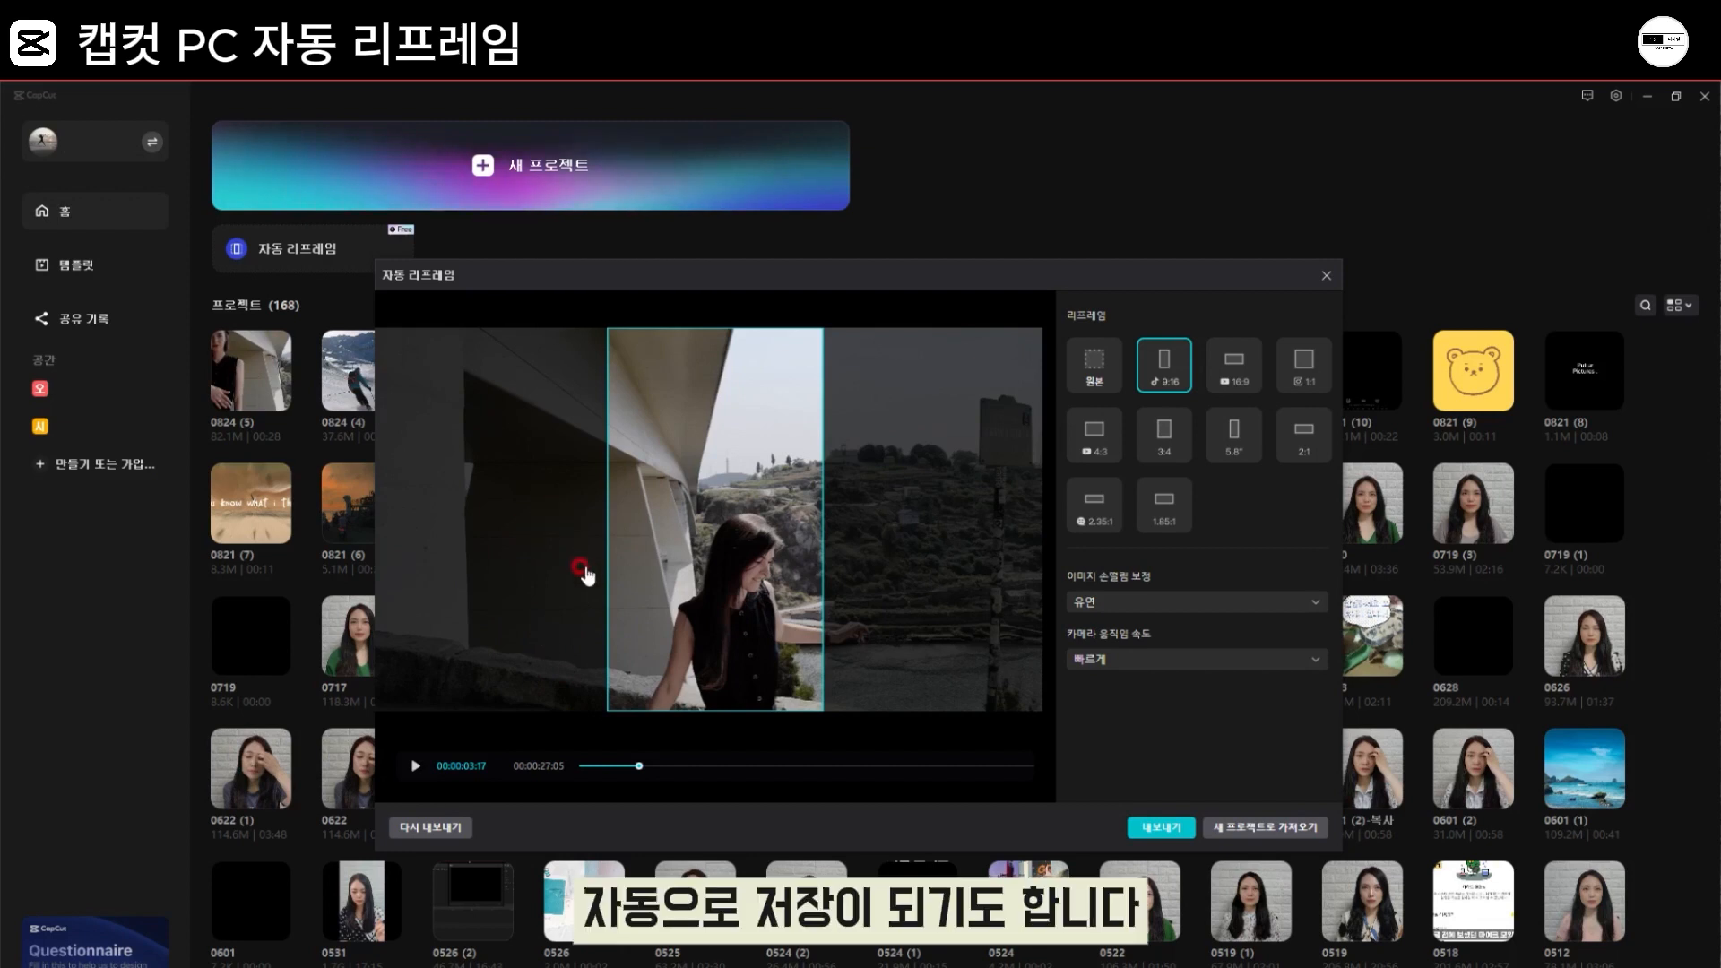
# Step: Reposition the picture at 00:00:22:02, 00:00:22:05 and 00:00:22:08 to bring the woman inside the 9:16 frame
pyautogui.moveTo(636, 768); pyautogui.dragTo(952, 778)
pyautogui.moveTo(758, 661); pyautogui.dragTo(705, 657)
pyautogui.click(952, 768)
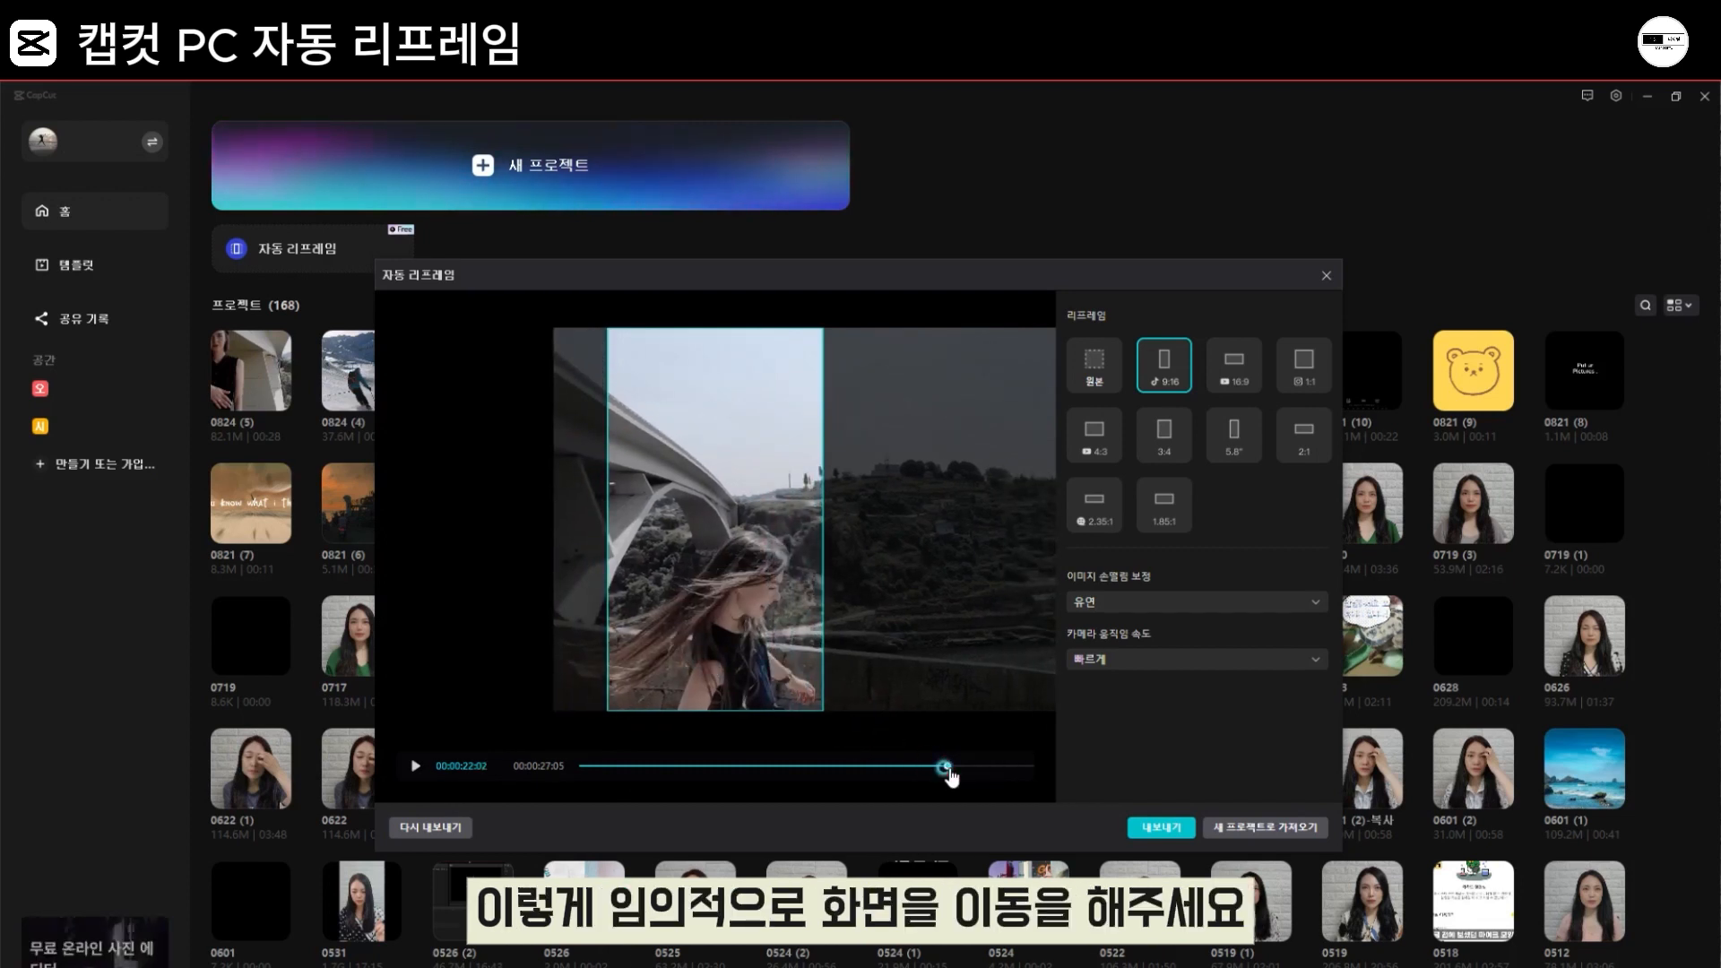
pyautogui.moveTo(957, 778); pyautogui.dragTo(953, 780)
pyautogui.moveTo(788, 691); pyautogui.dragTo(722, 691)
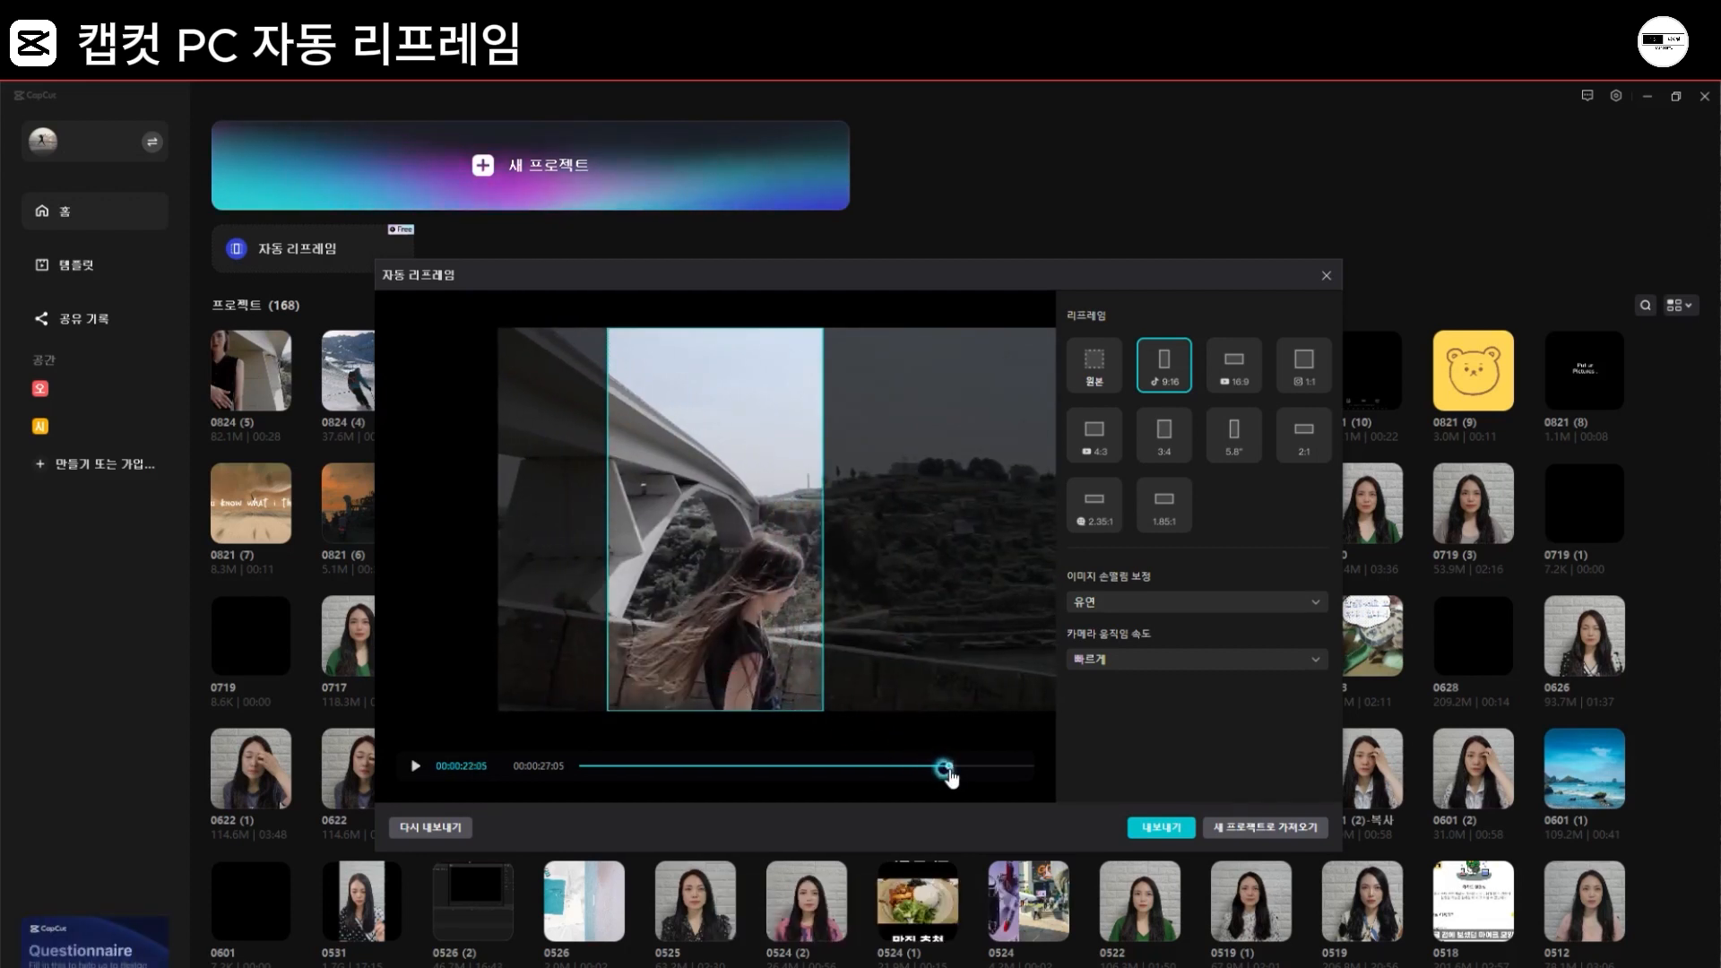
pyautogui.moveTo(949, 776); pyautogui.dragTo(954, 778)
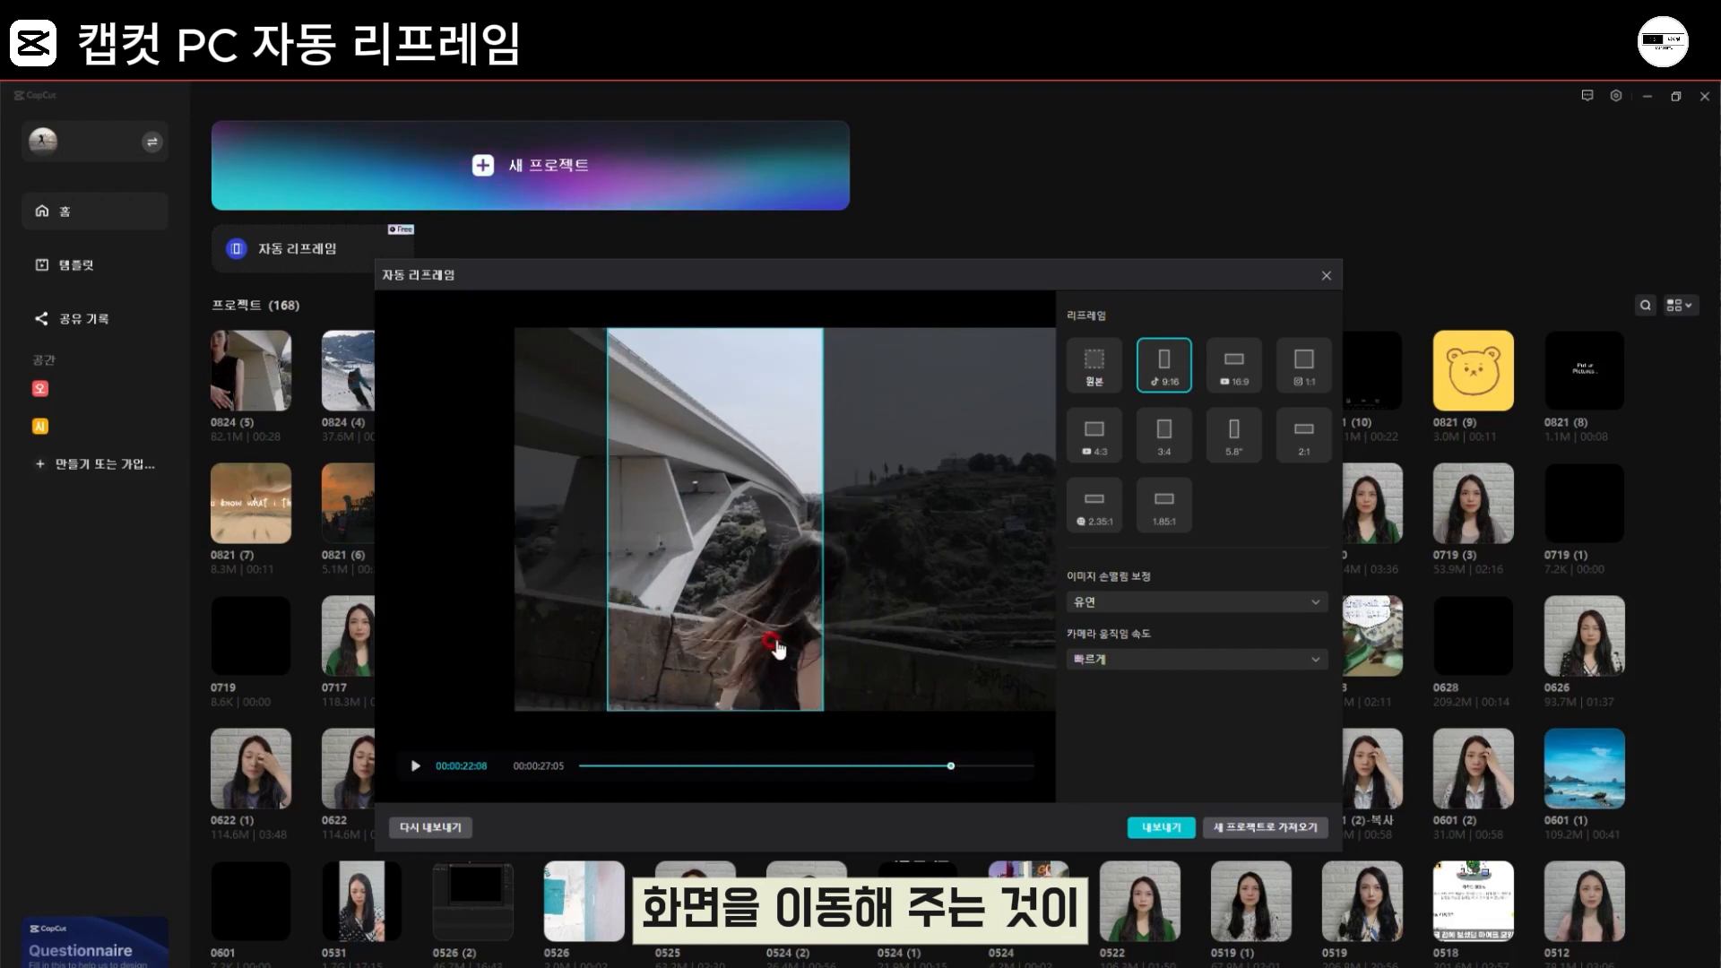
pyautogui.moveTo(776, 651); pyautogui.dragTo(738, 645)
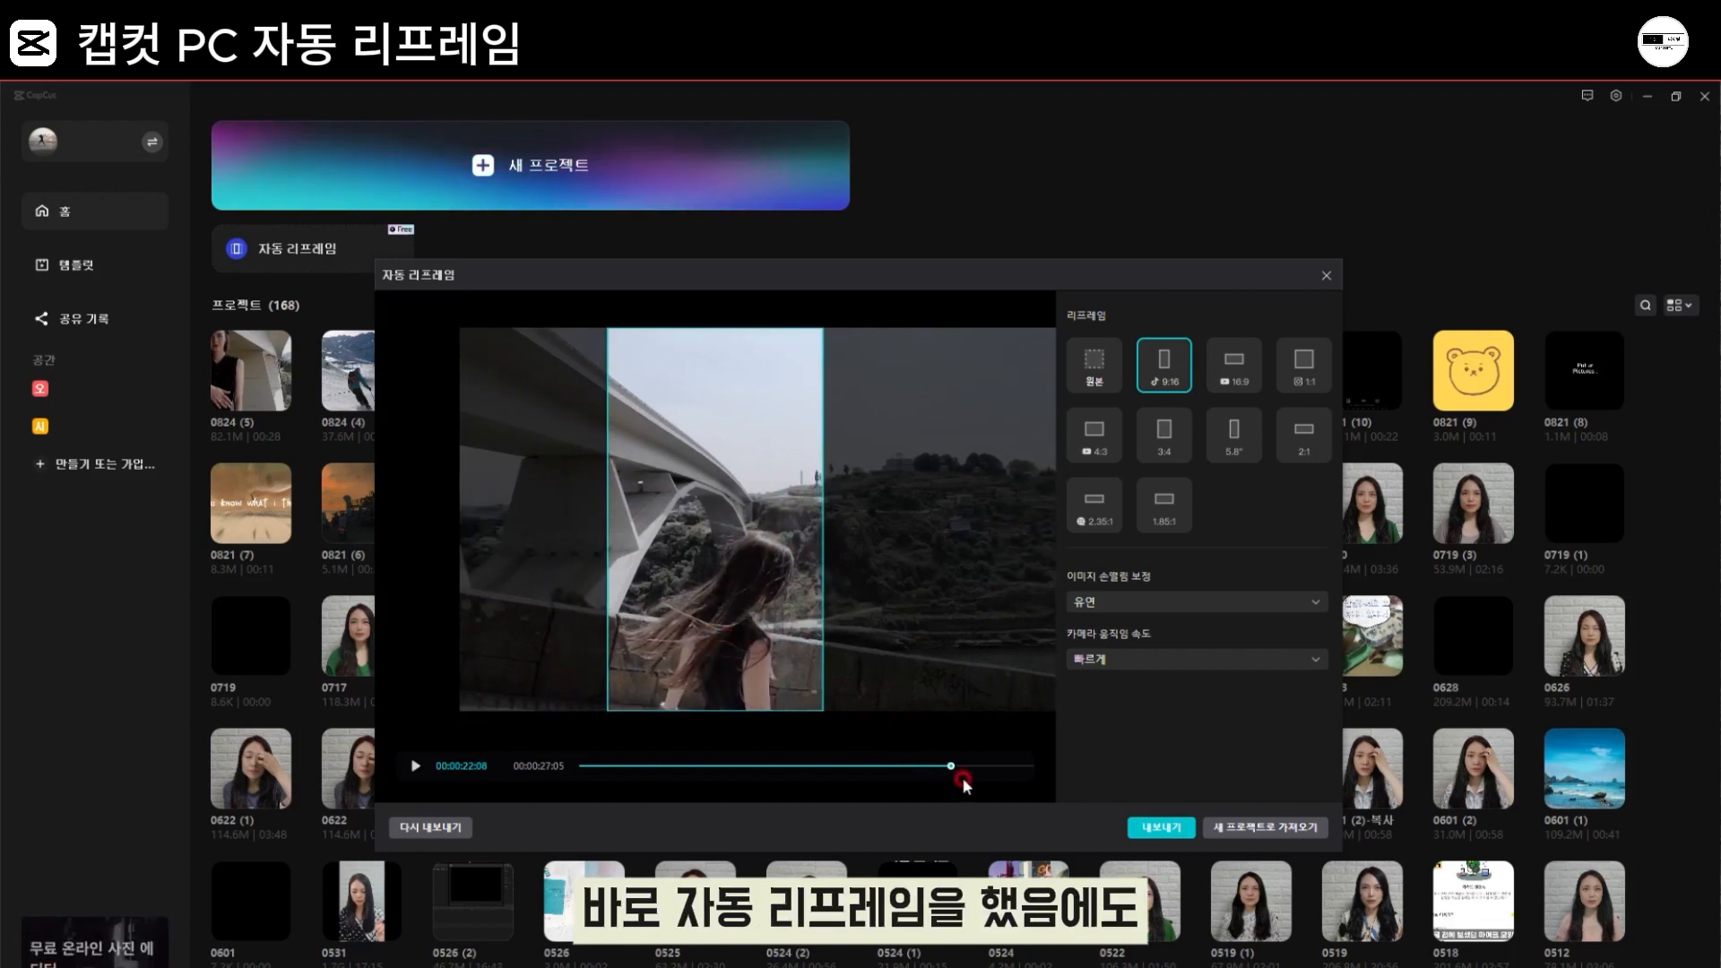
# Step: Recentre the woman in the 9:16 frame at 00:00:22:10, 00:00:22:24 and 00:00:23:01
pyautogui.moveTo(949, 769); pyautogui.dragTo(953, 767)
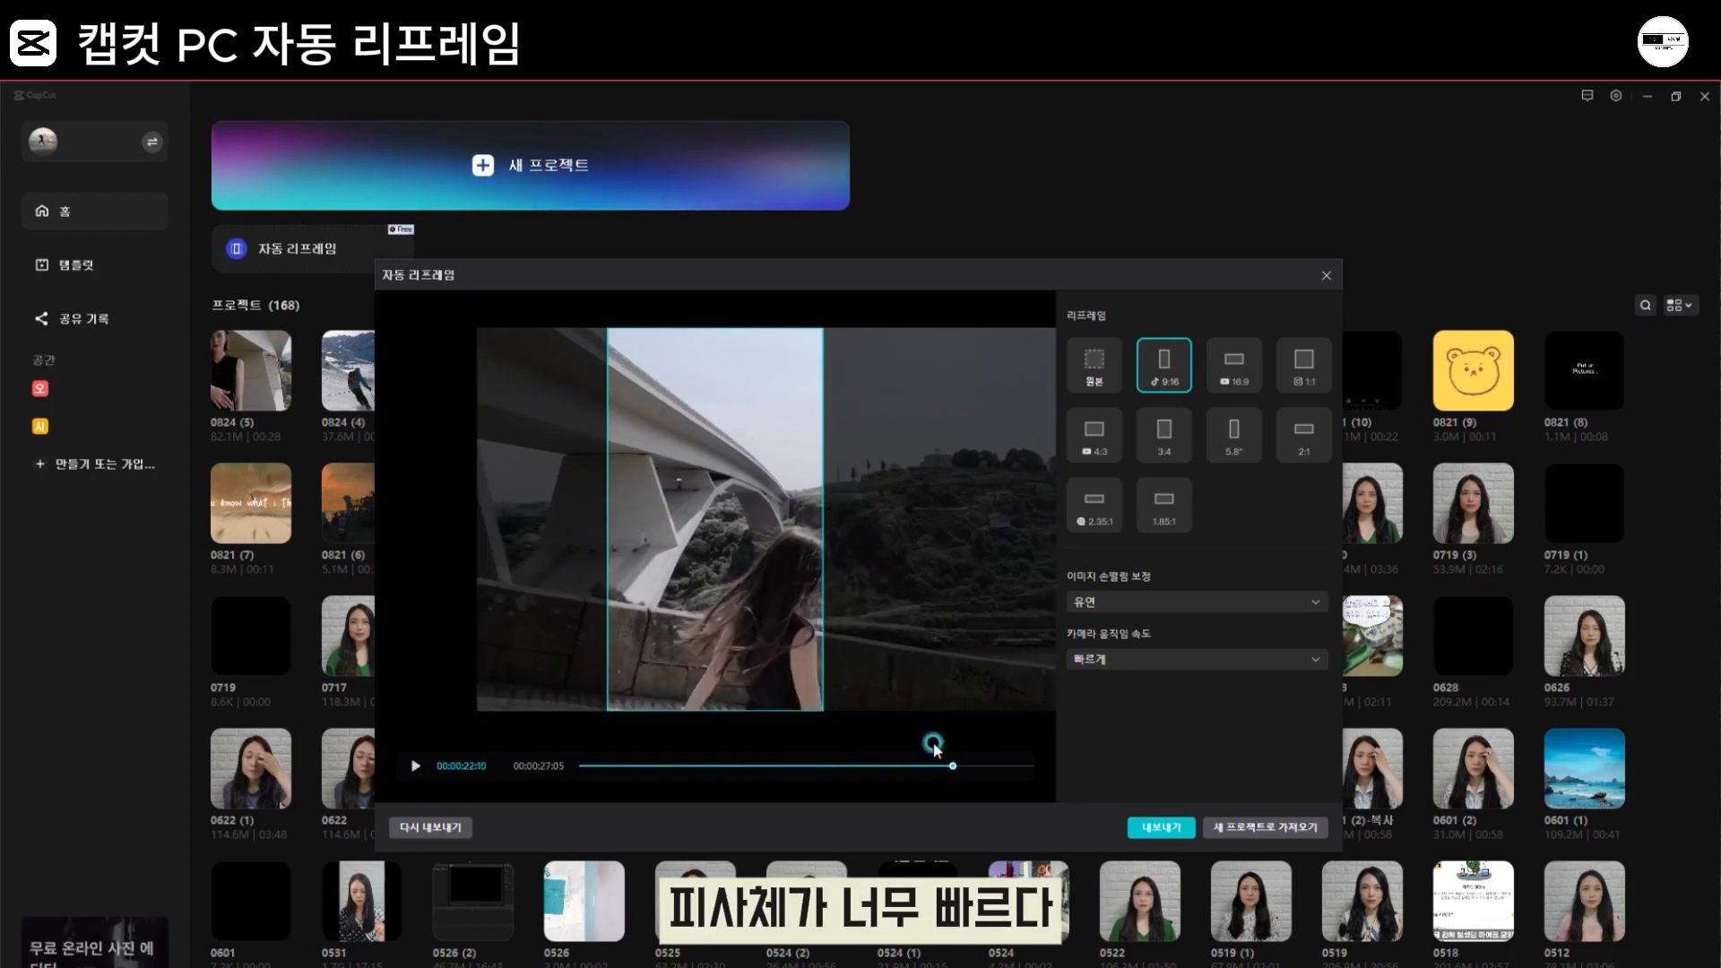
pyautogui.moveTo(799, 671); pyautogui.dragTo(780, 674)
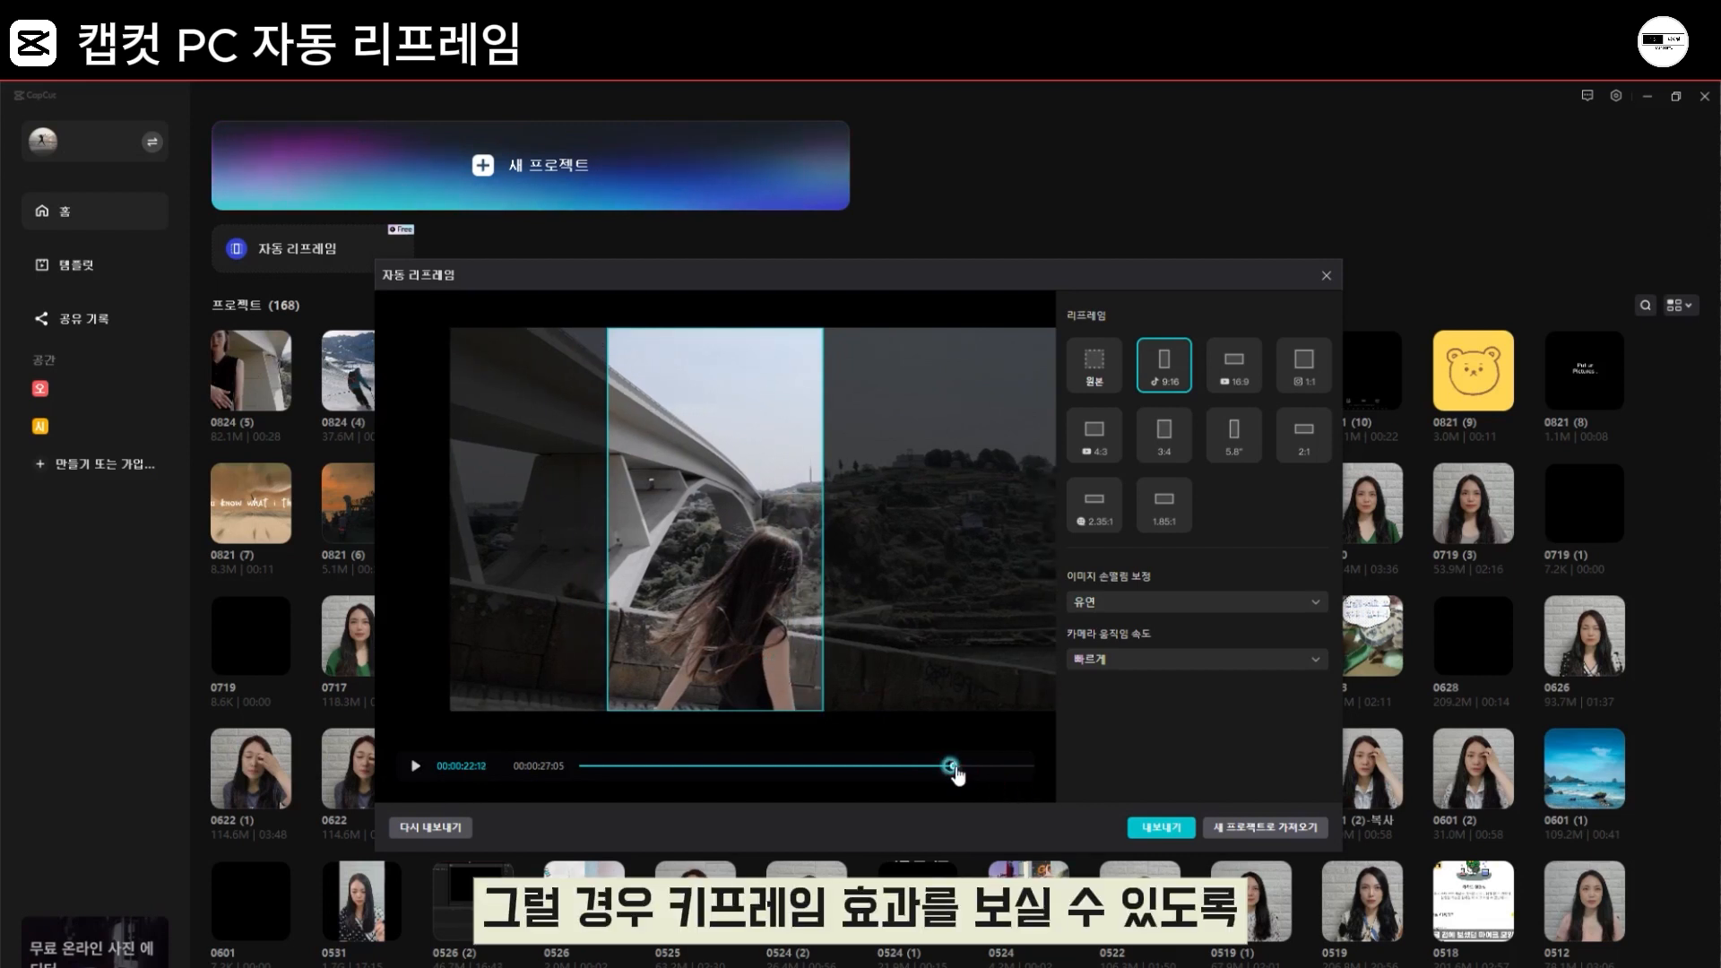
pyautogui.moveTo(952, 769); pyautogui.dragTo(962, 774)
pyautogui.moveTo(797, 656); pyautogui.dragTo(703, 669)
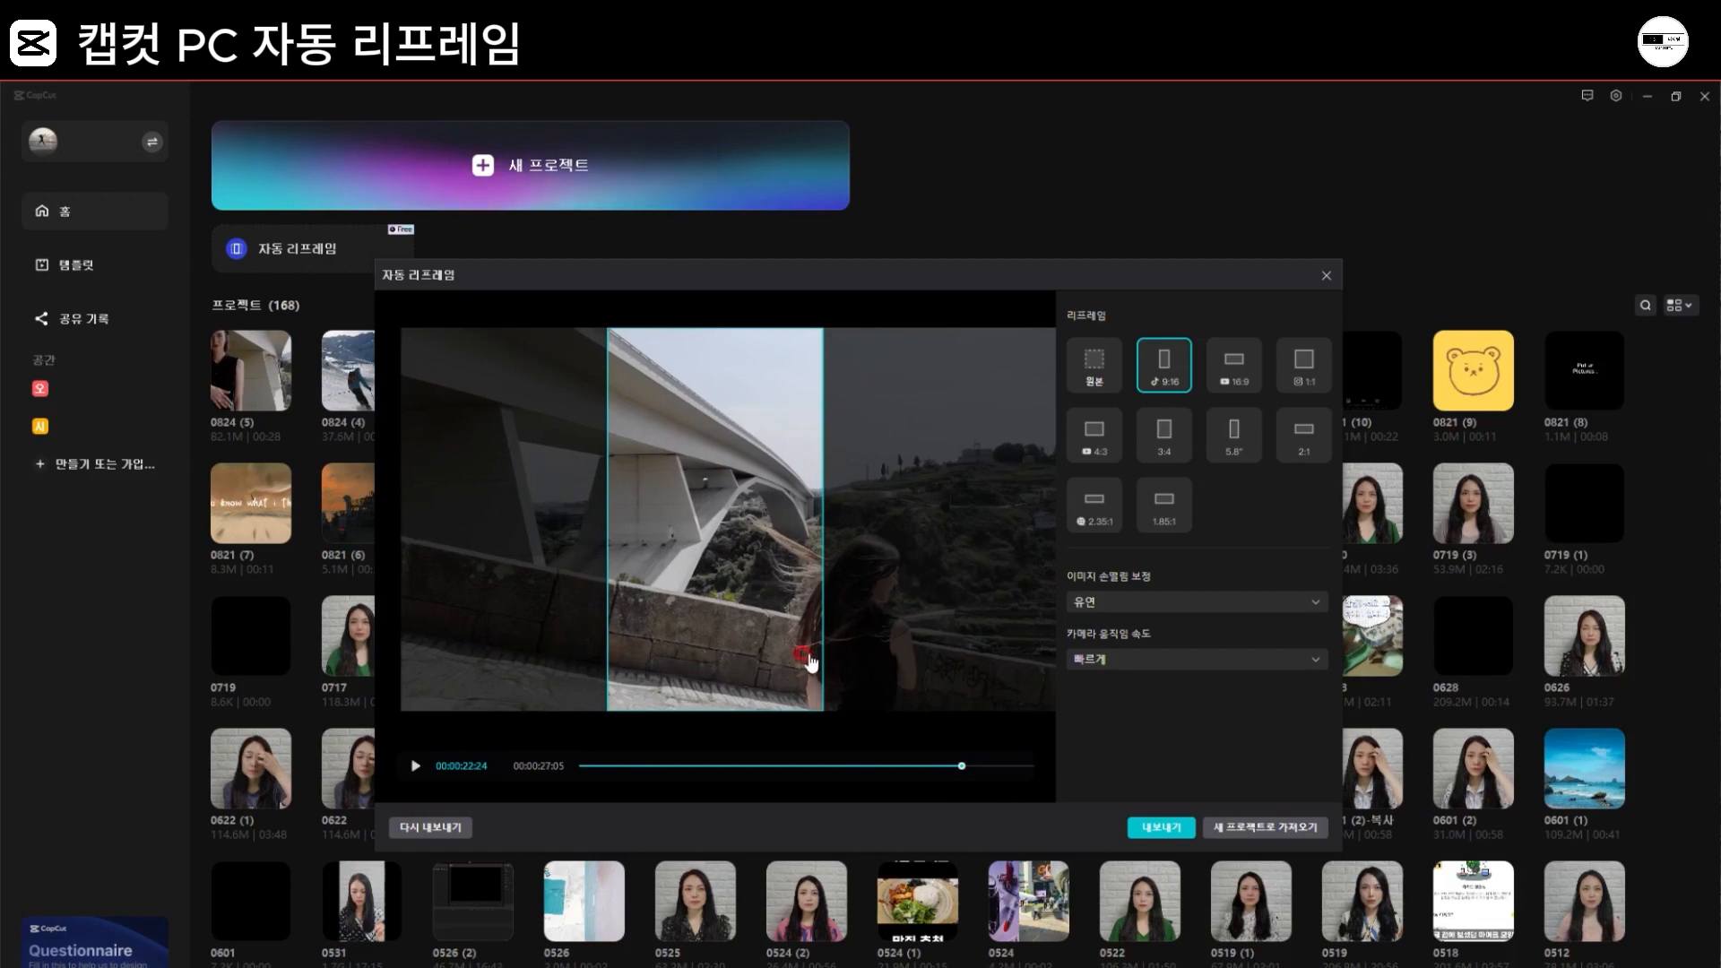
pyautogui.moveTo(807, 663); pyautogui.dragTo(724, 653)
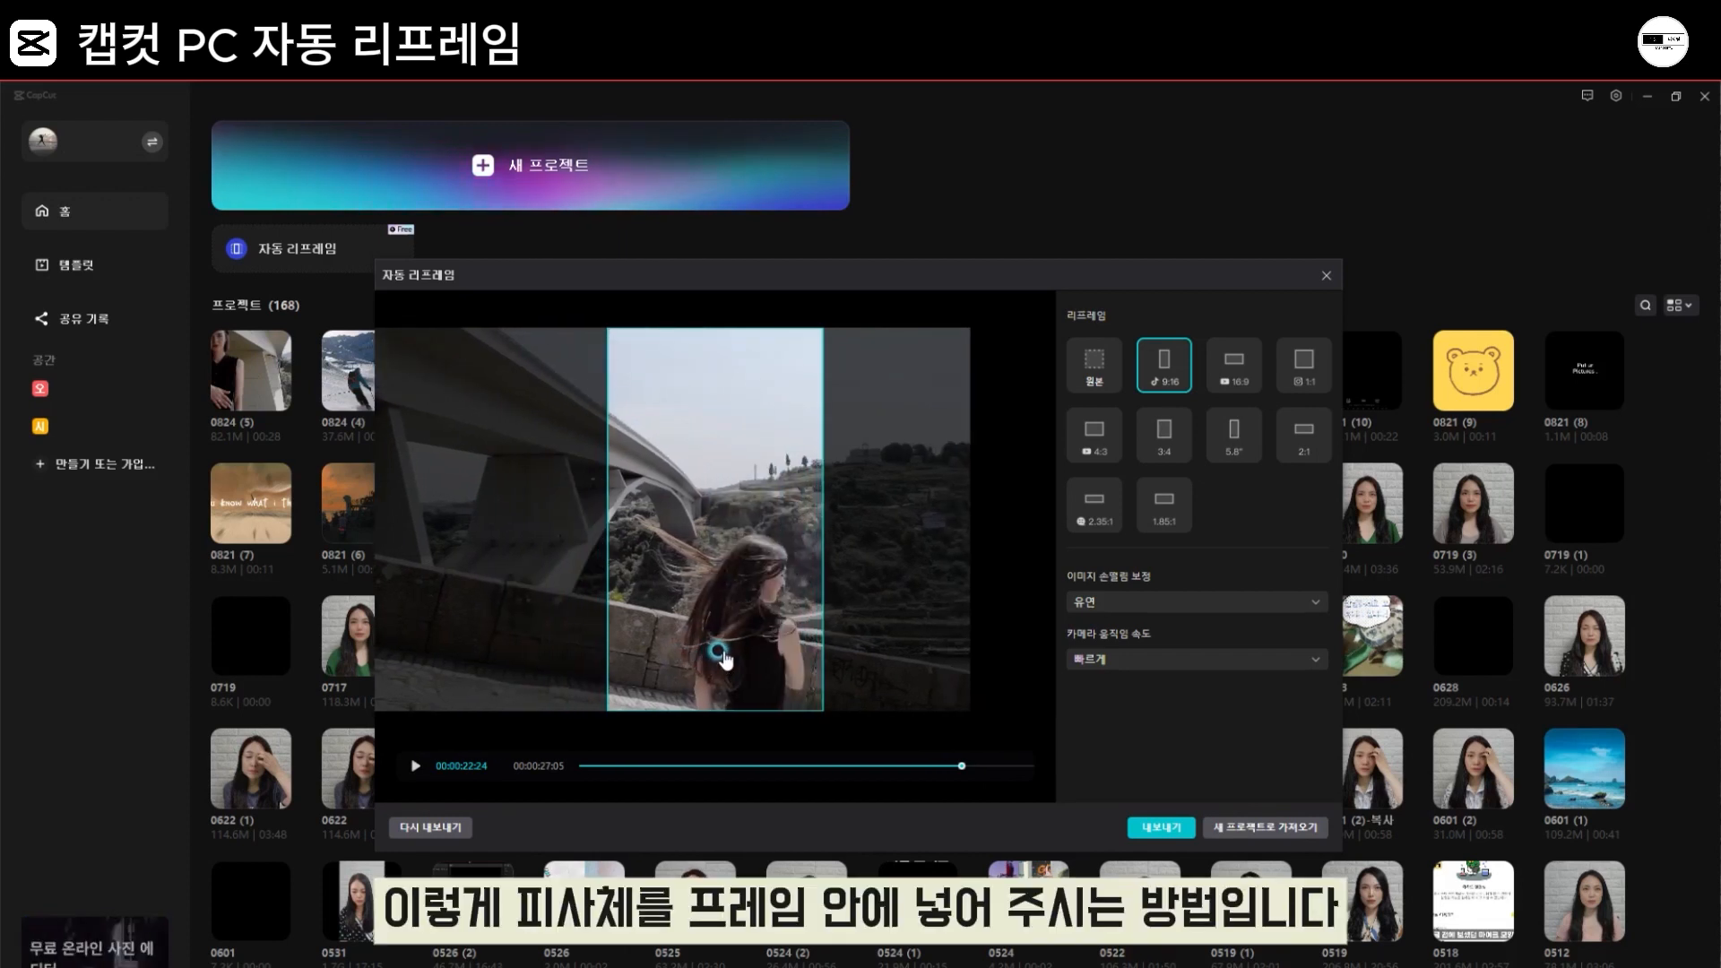
pyautogui.click(963, 769)
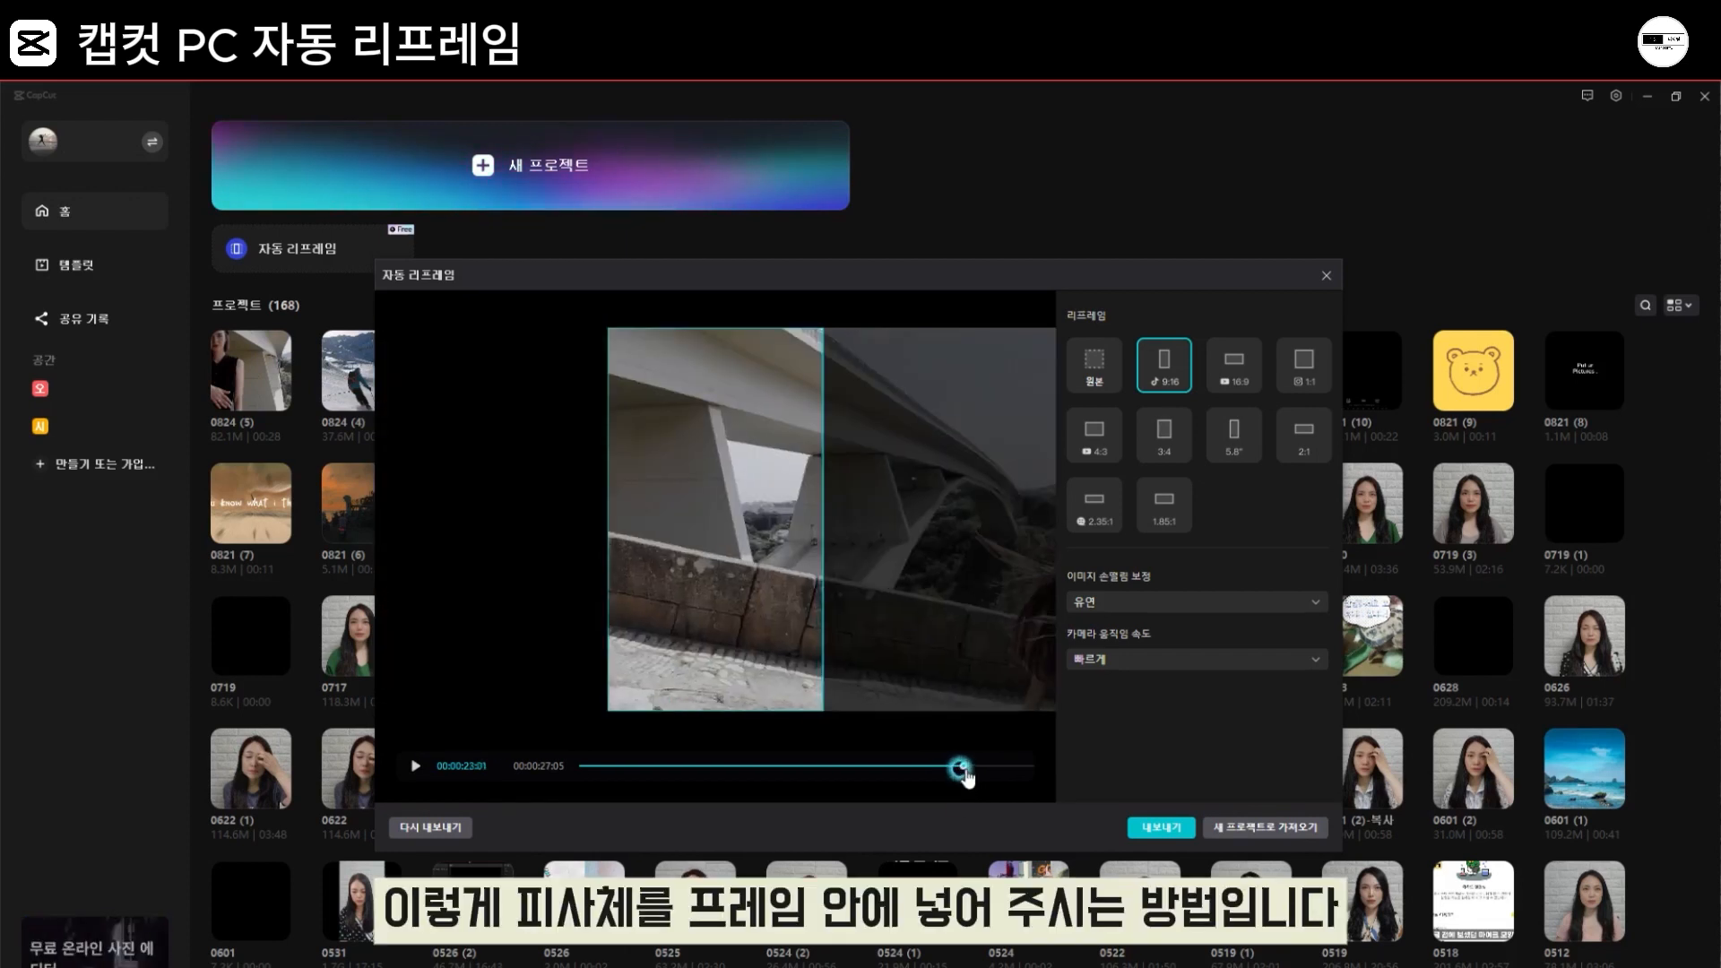
pyautogui.moveTo(785, 627); pyautogui.dragTo(717, 627)
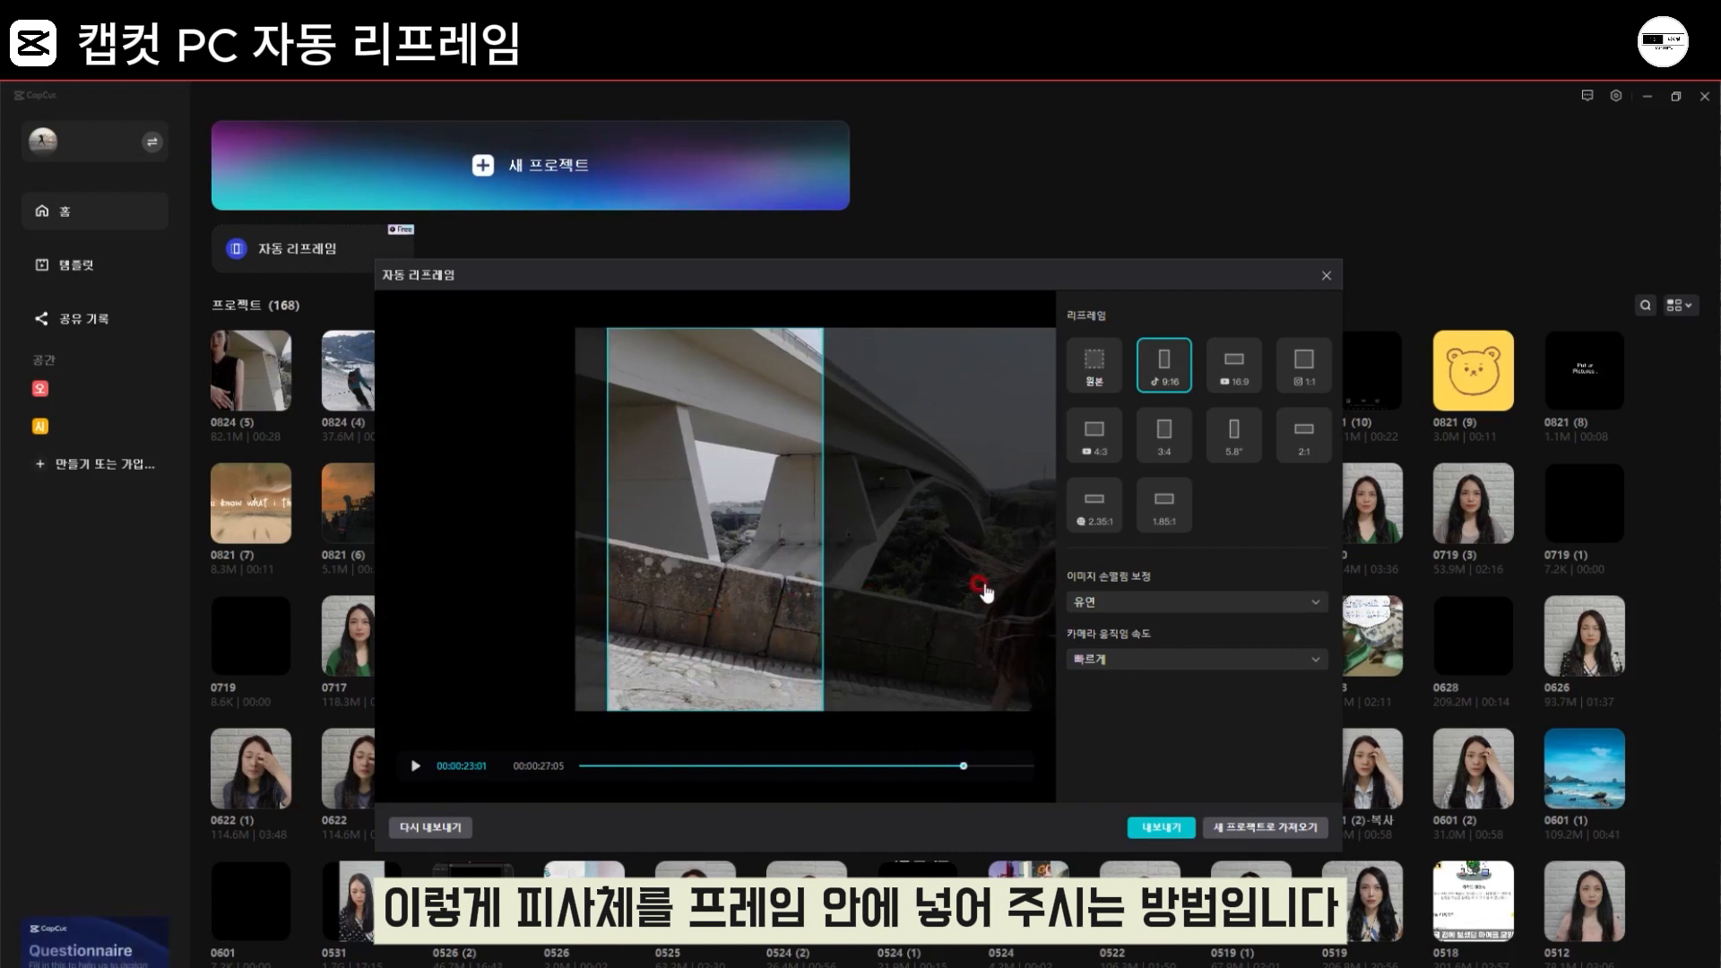
pyautogui.moveTo(983, 590); pyautogui.dragTo(654, 593)
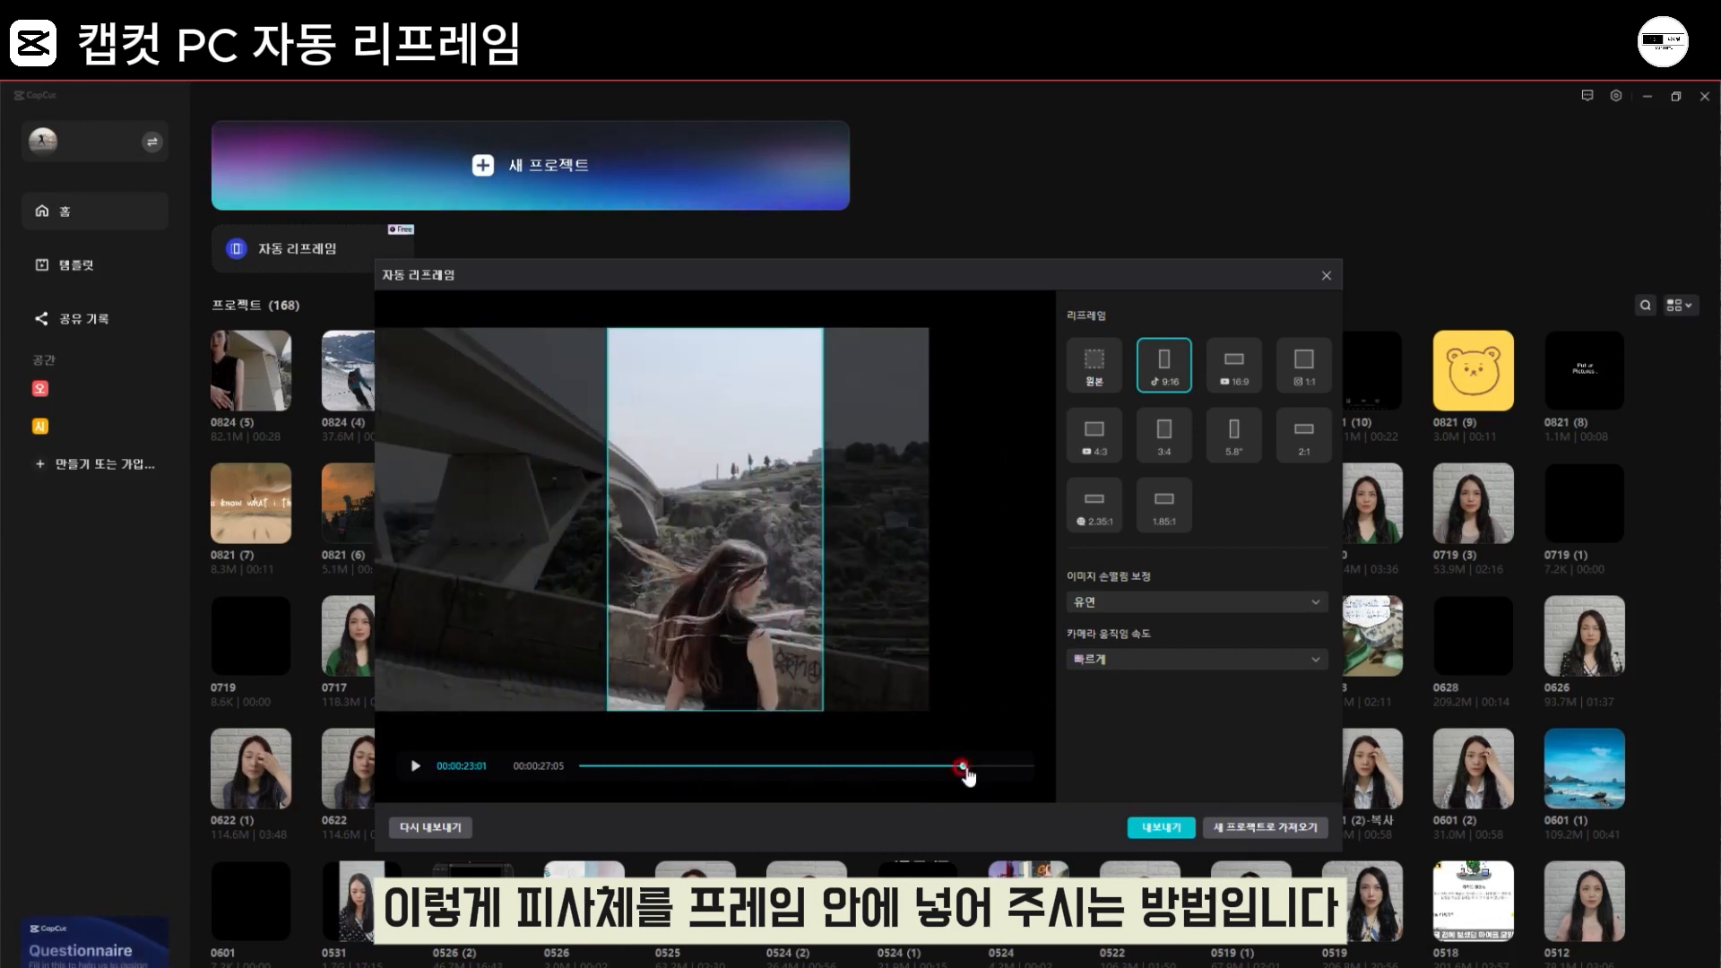
# Step: Check the framing at 00:00:26:01, return to the start and play the whole reframed preview
pyautogui.moveTo(963, 767); pyautogui.dragTo(1017, 772)
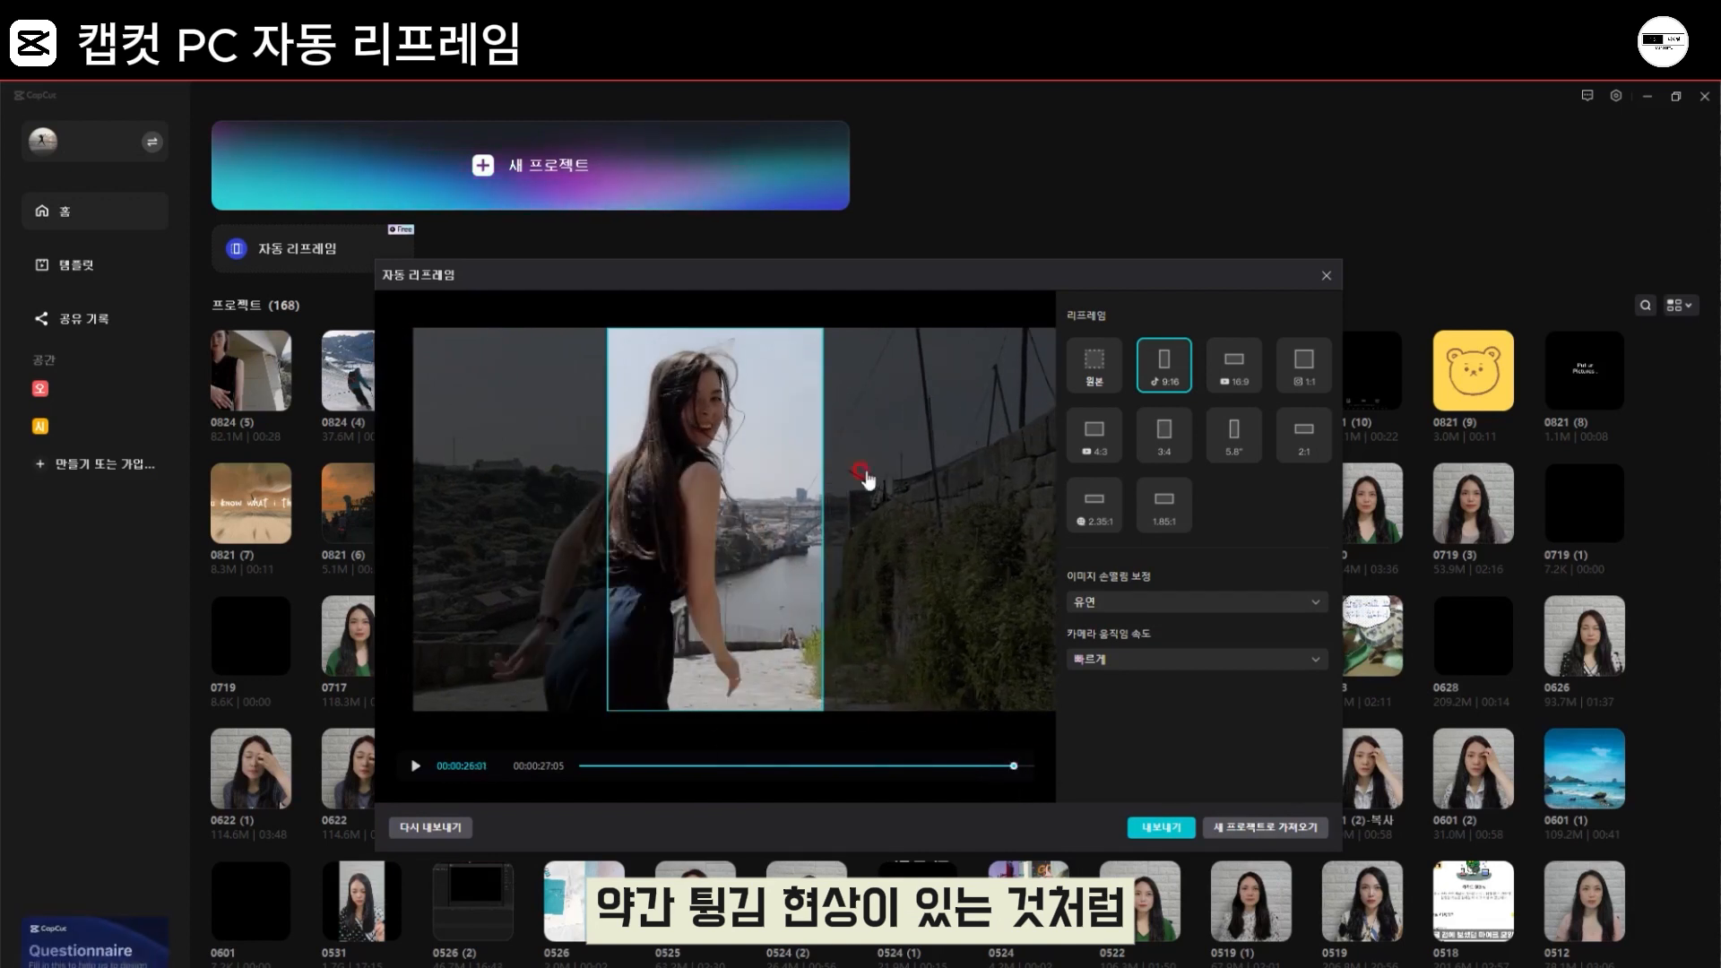
pyautogui.moveTo(1009, 769); pyautogui.dragTo(442, 757)
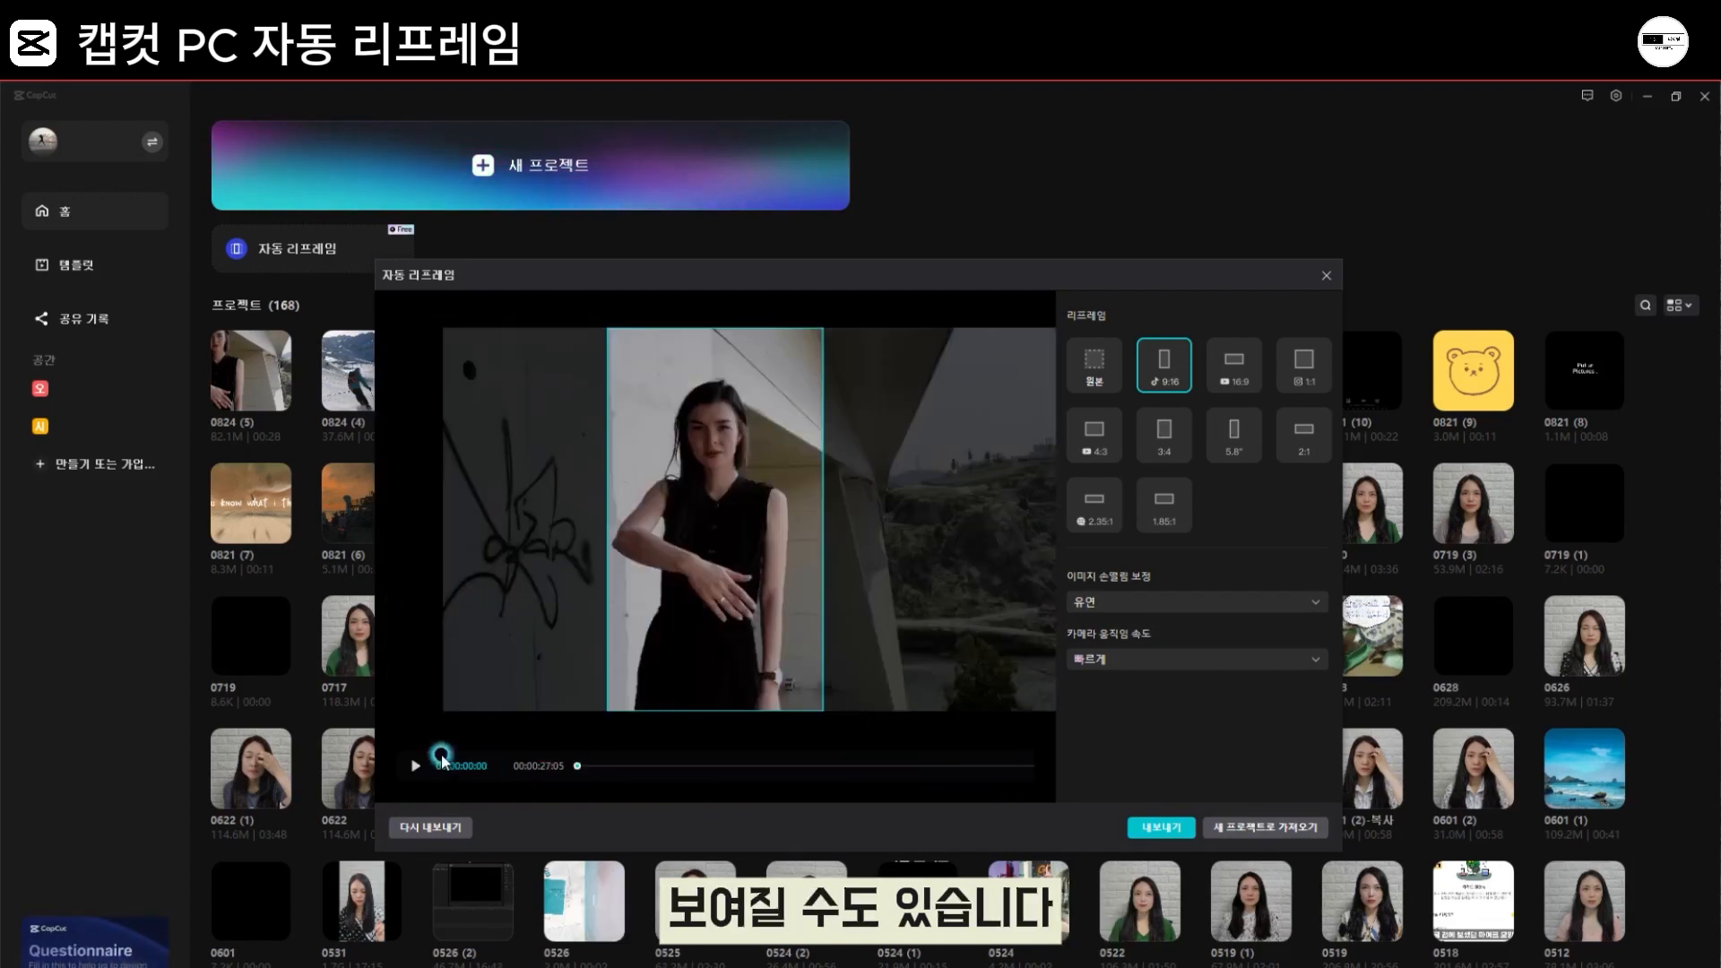
pyautogui.click(415, 767)
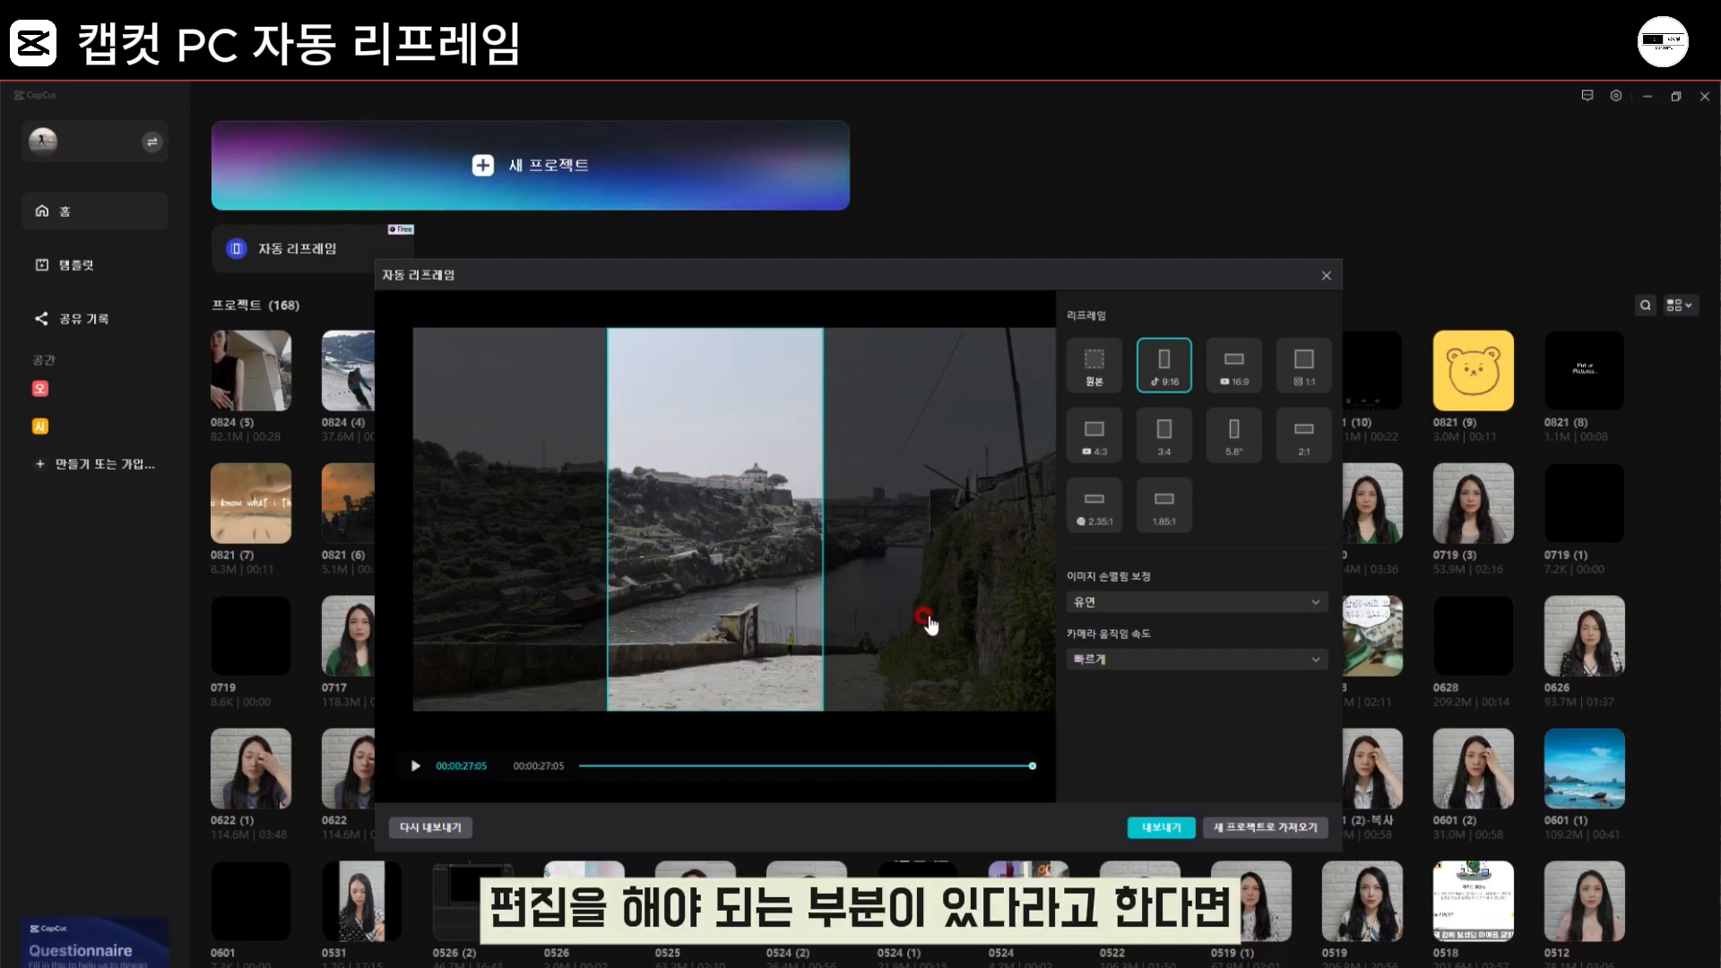
# Step: Bring the reframed video into a new project and select its clip on the timeline
pyautogui.click(1258, 832)
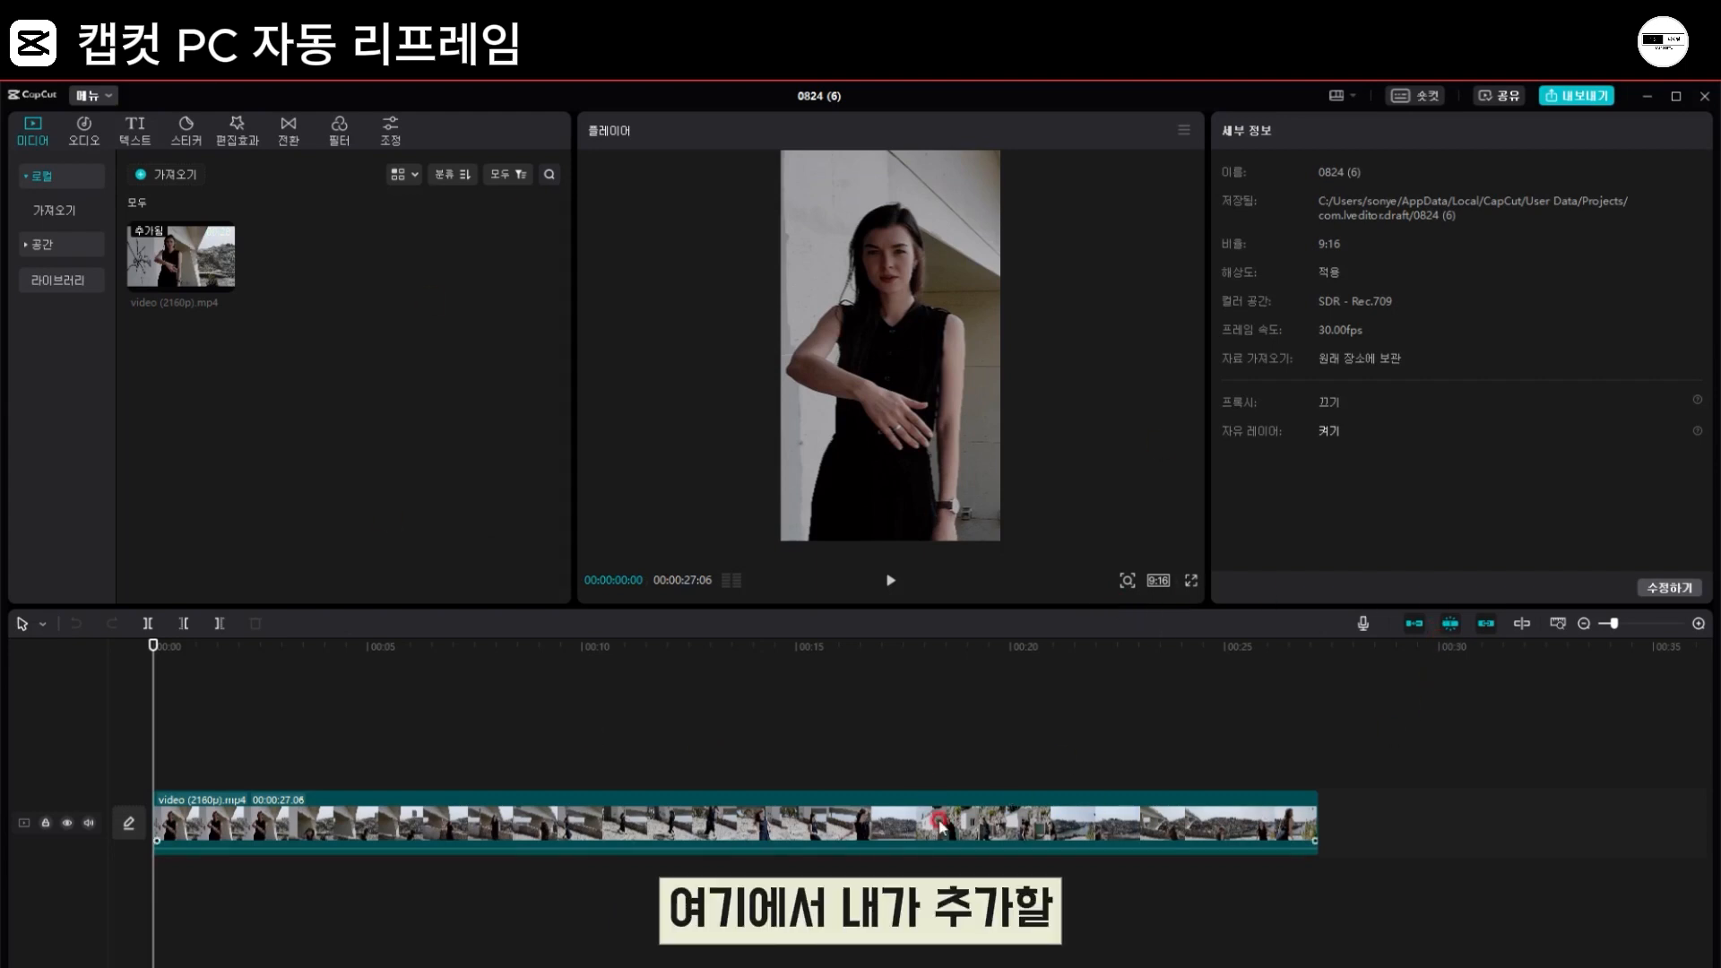
pyautogui.click(892, 800)
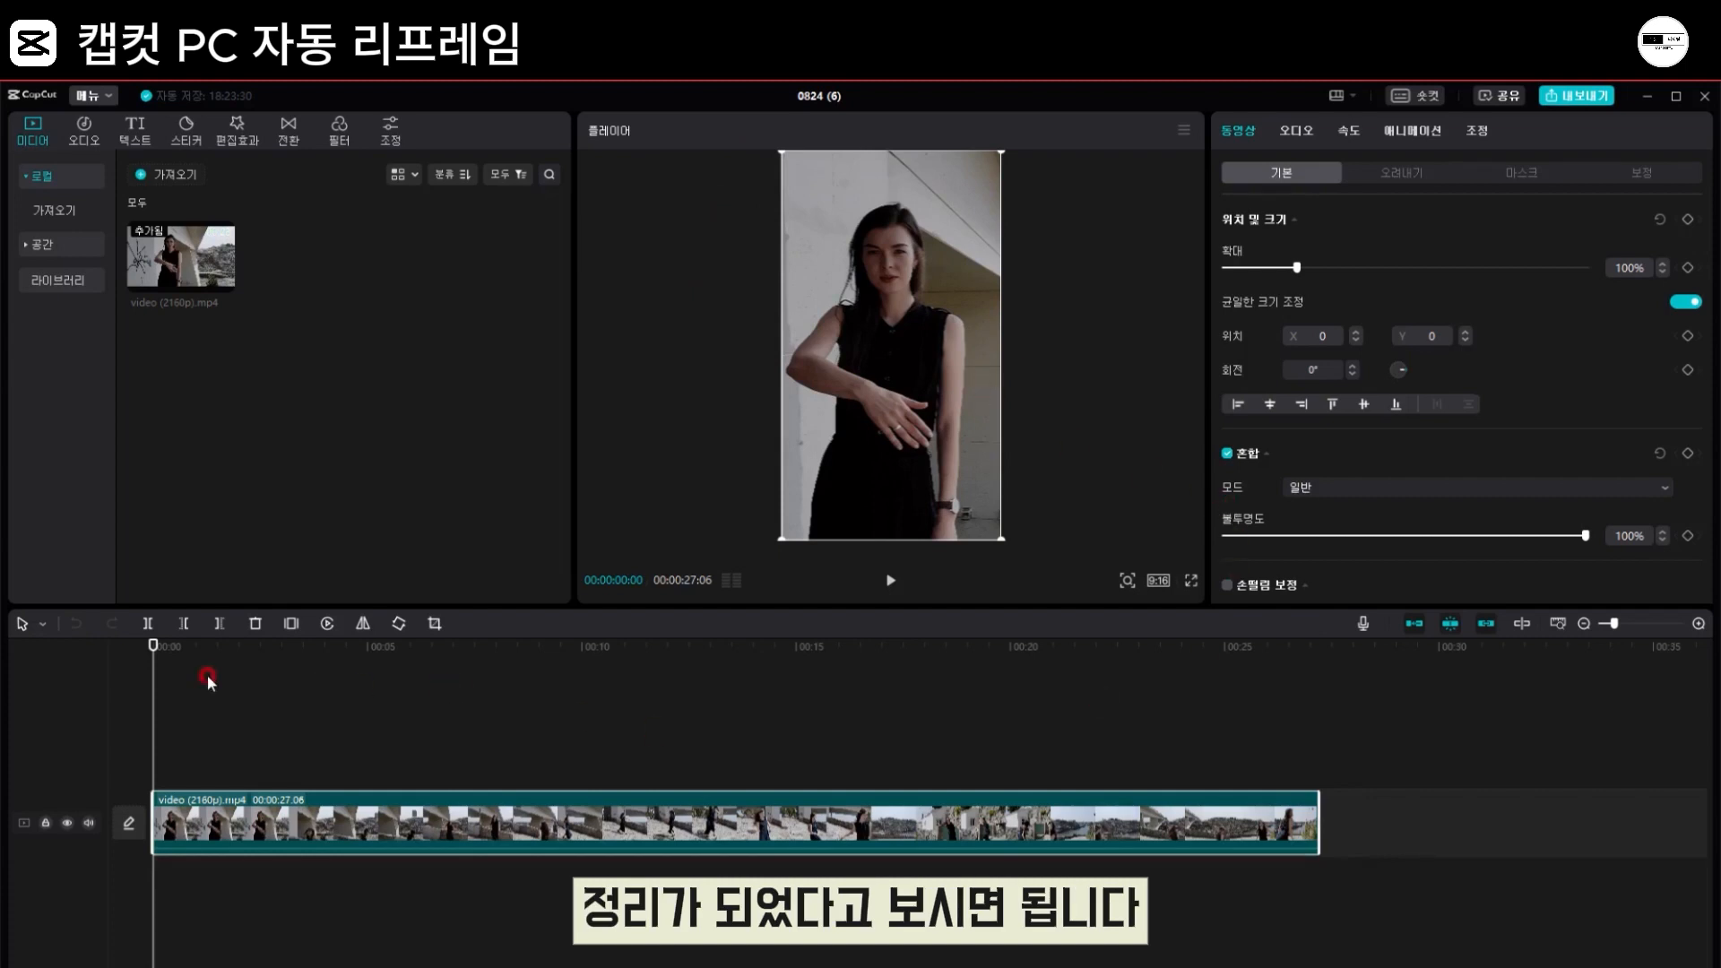
# Step: Add a position and size keyframe at 00:00:22:06, try the clip at X -1185 and X 784, and remove the keyframe
pyautogui.moveTo(154, 644); pyautogui.dragTo(1095, 786)
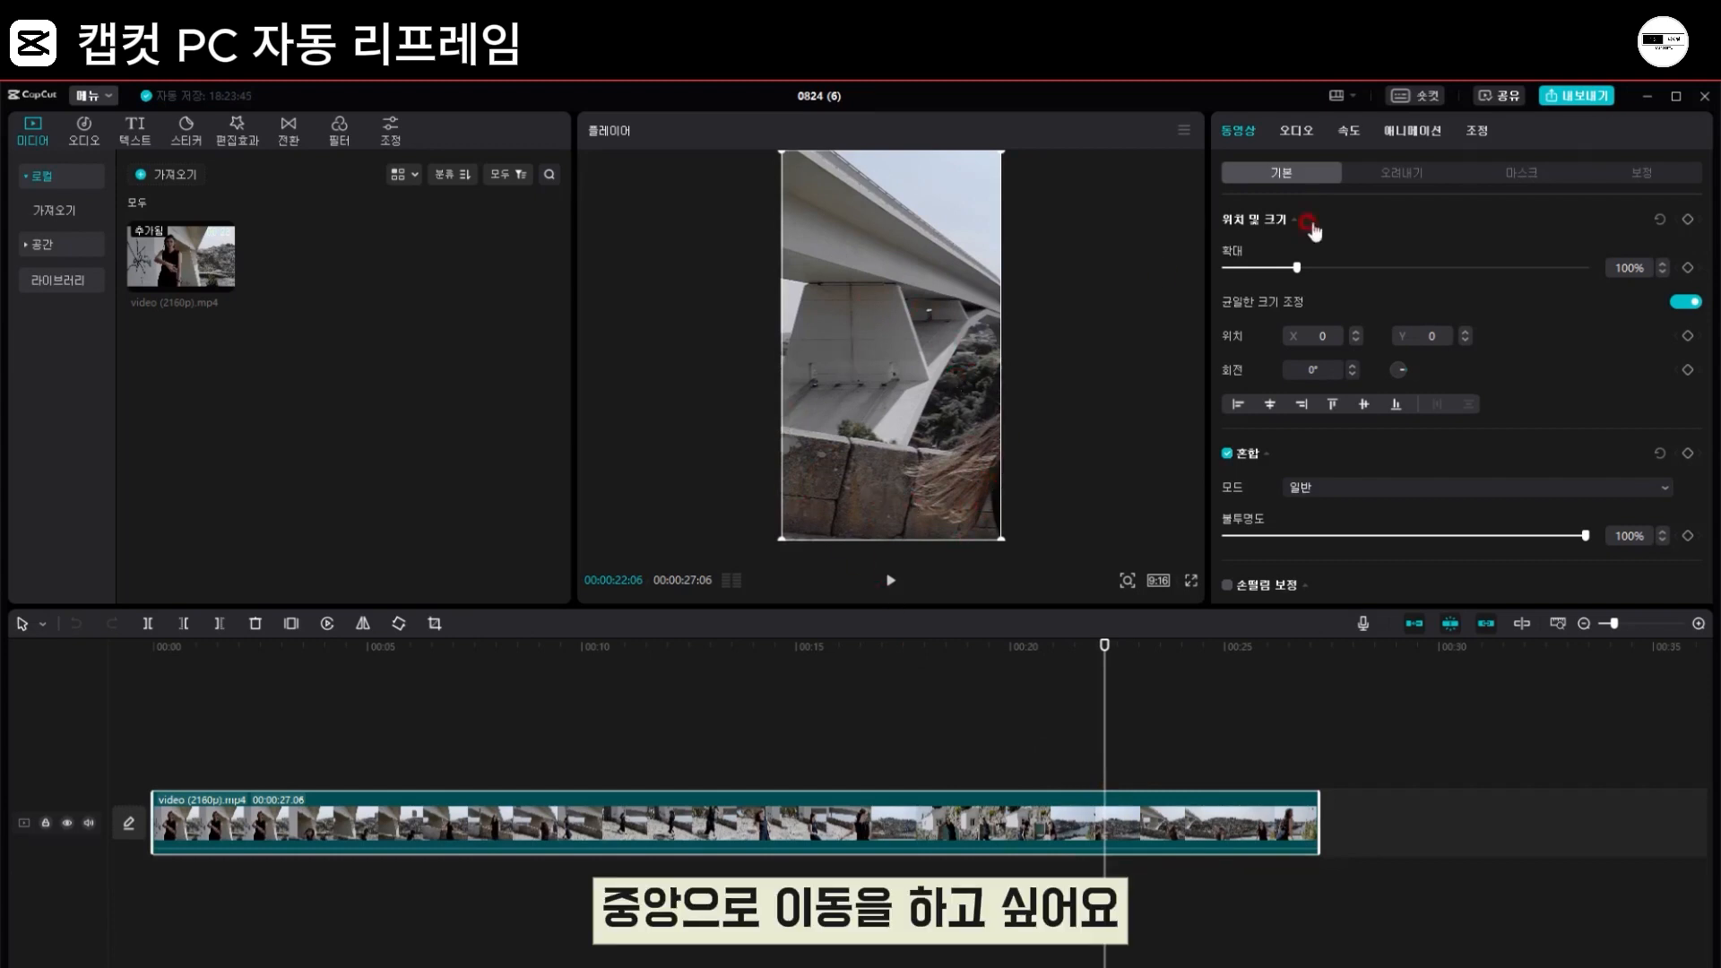
pyautogui.click(1687, 219)
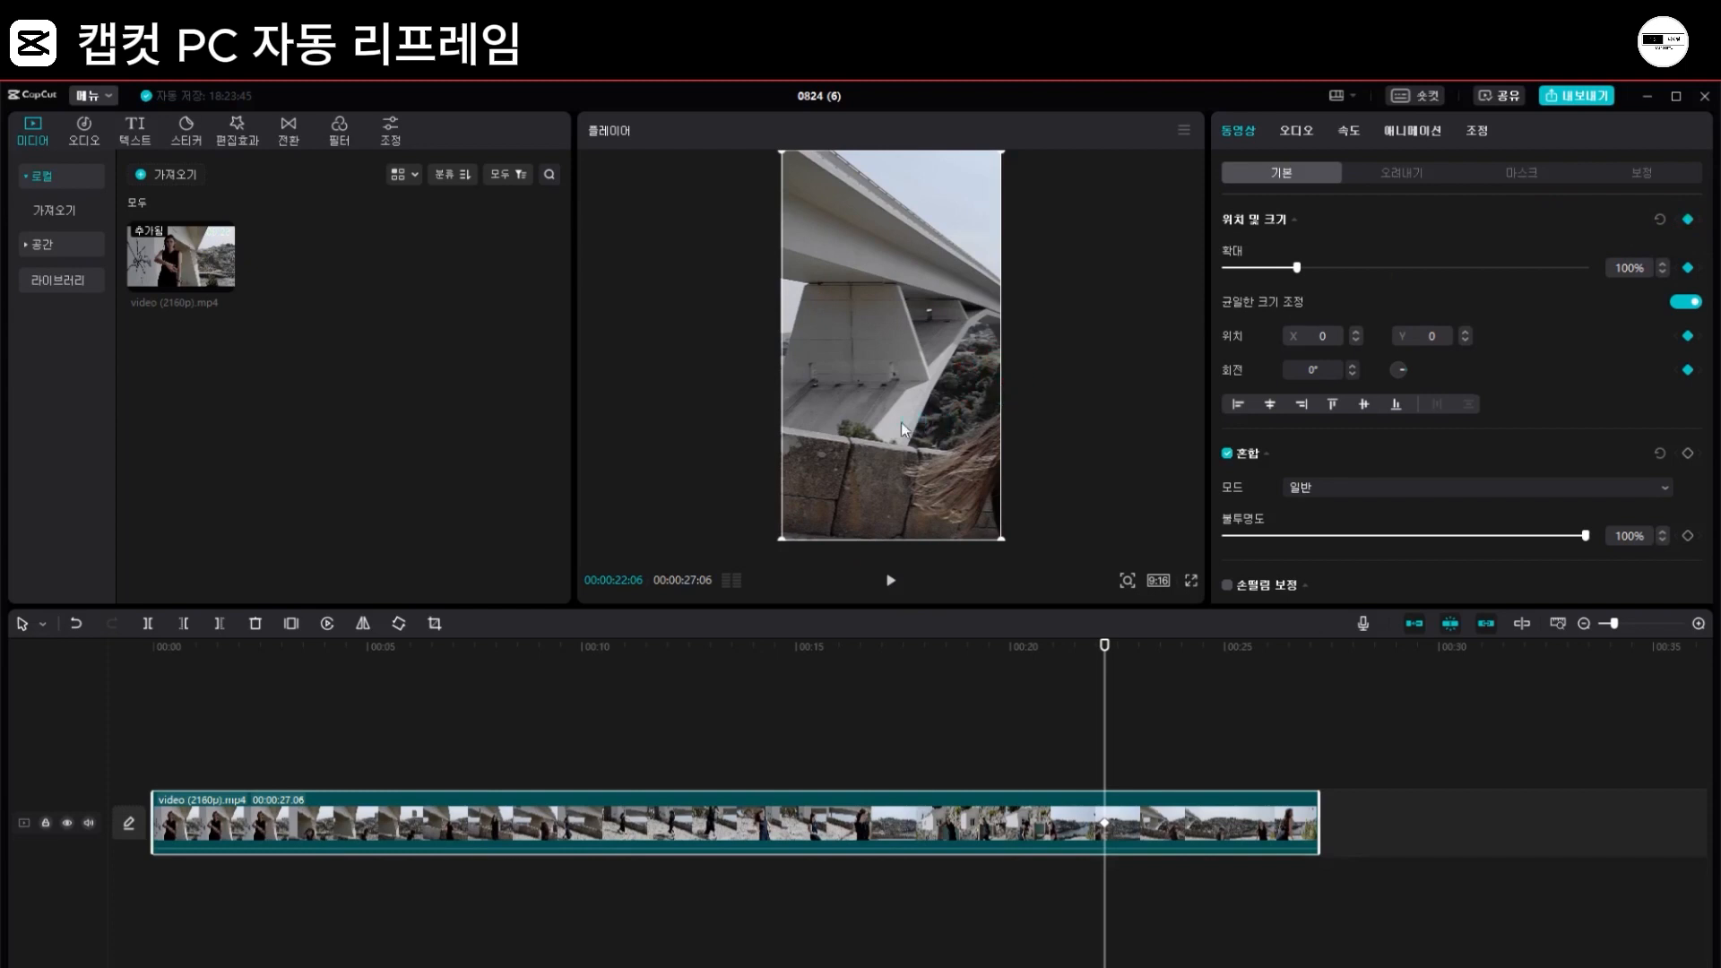
pyautogui.moveTo(936, 465); pyautogui.dragTo(831, 466)
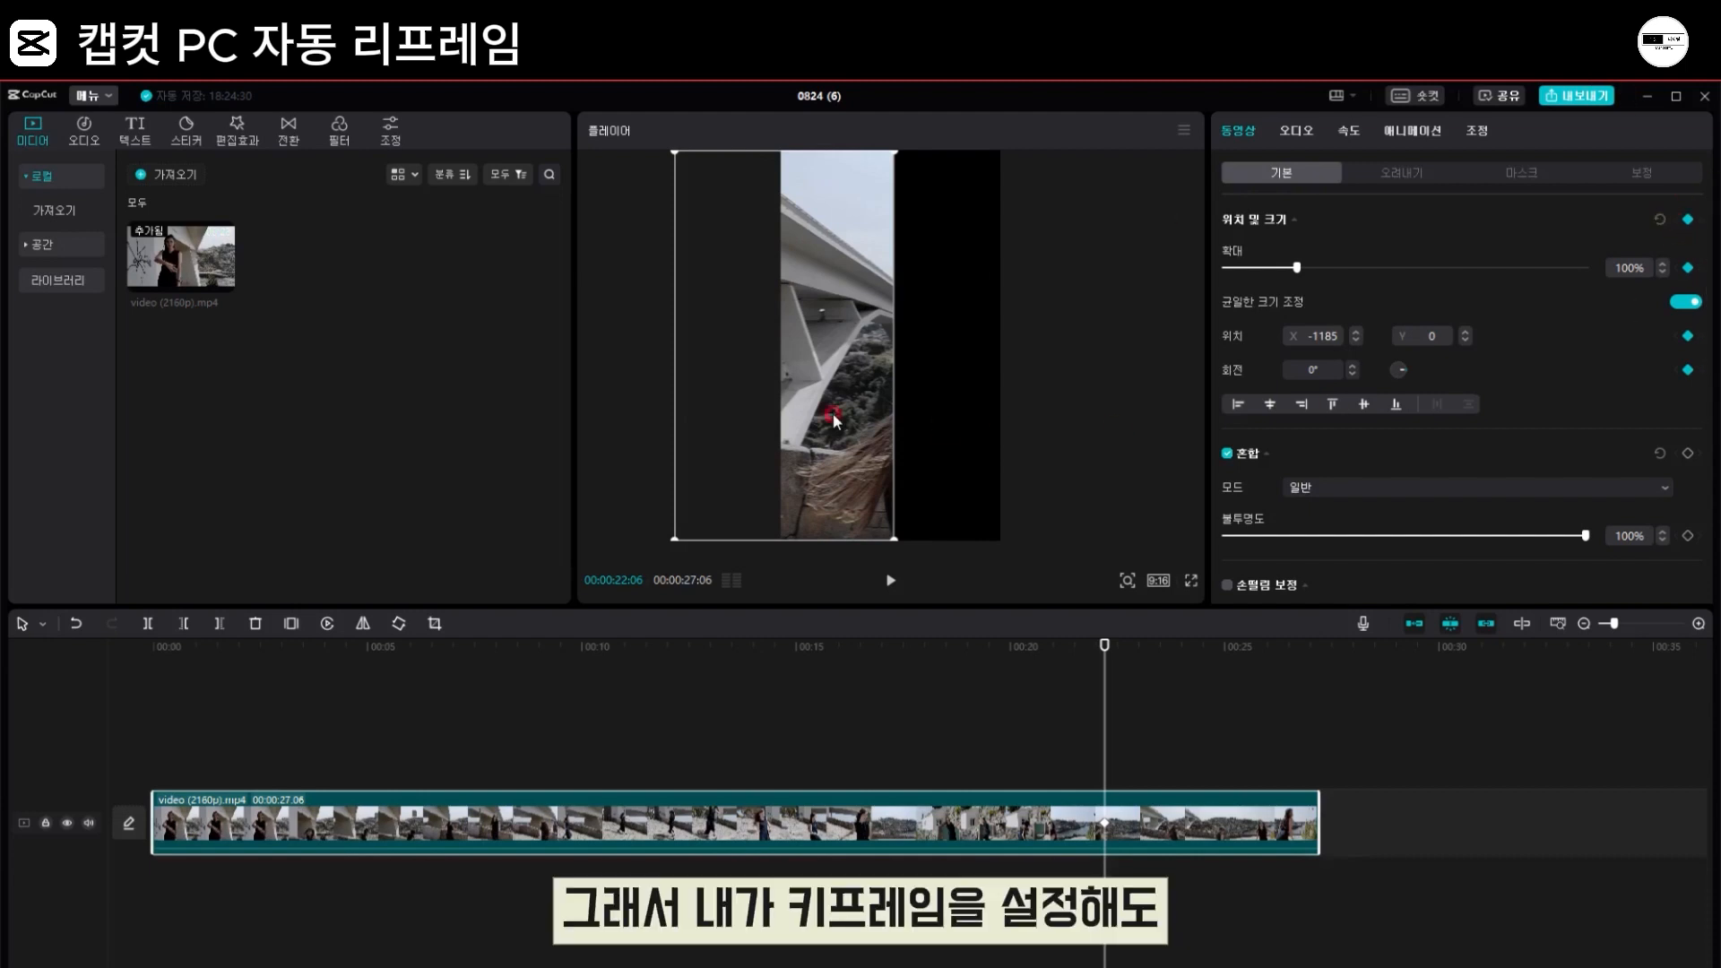
pyautogui.moveTo(833, 418); pyautogui.dragTo(1014, 400)
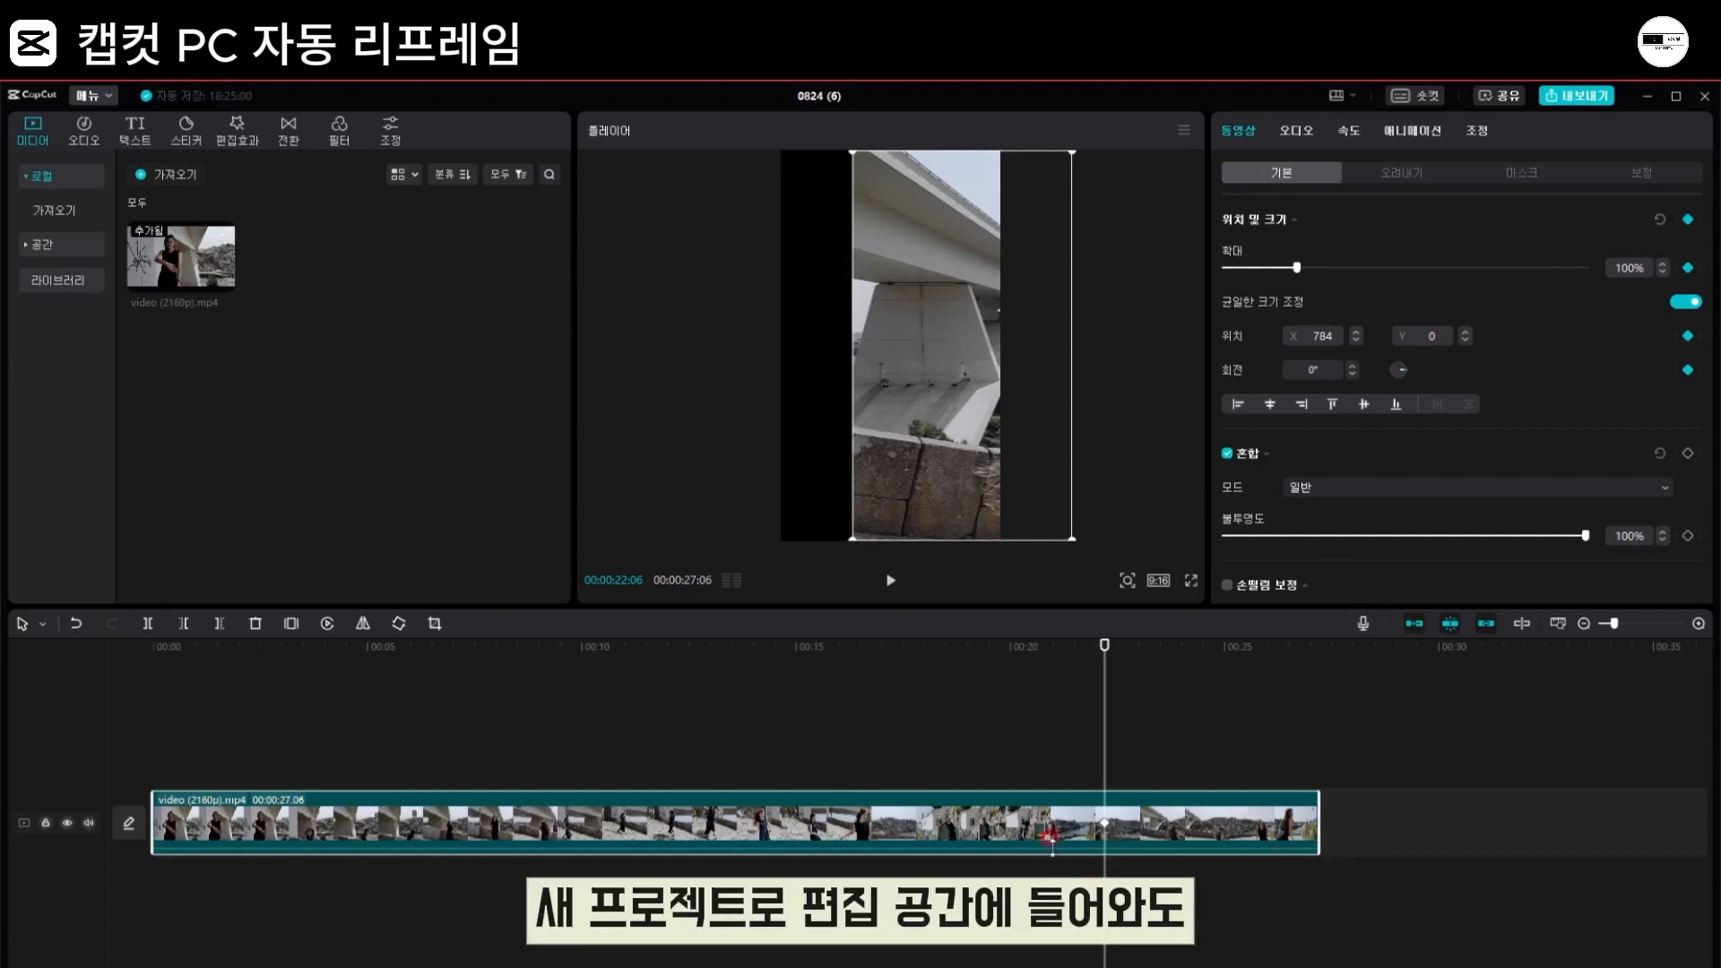
pyautogui.click(1691, 219)
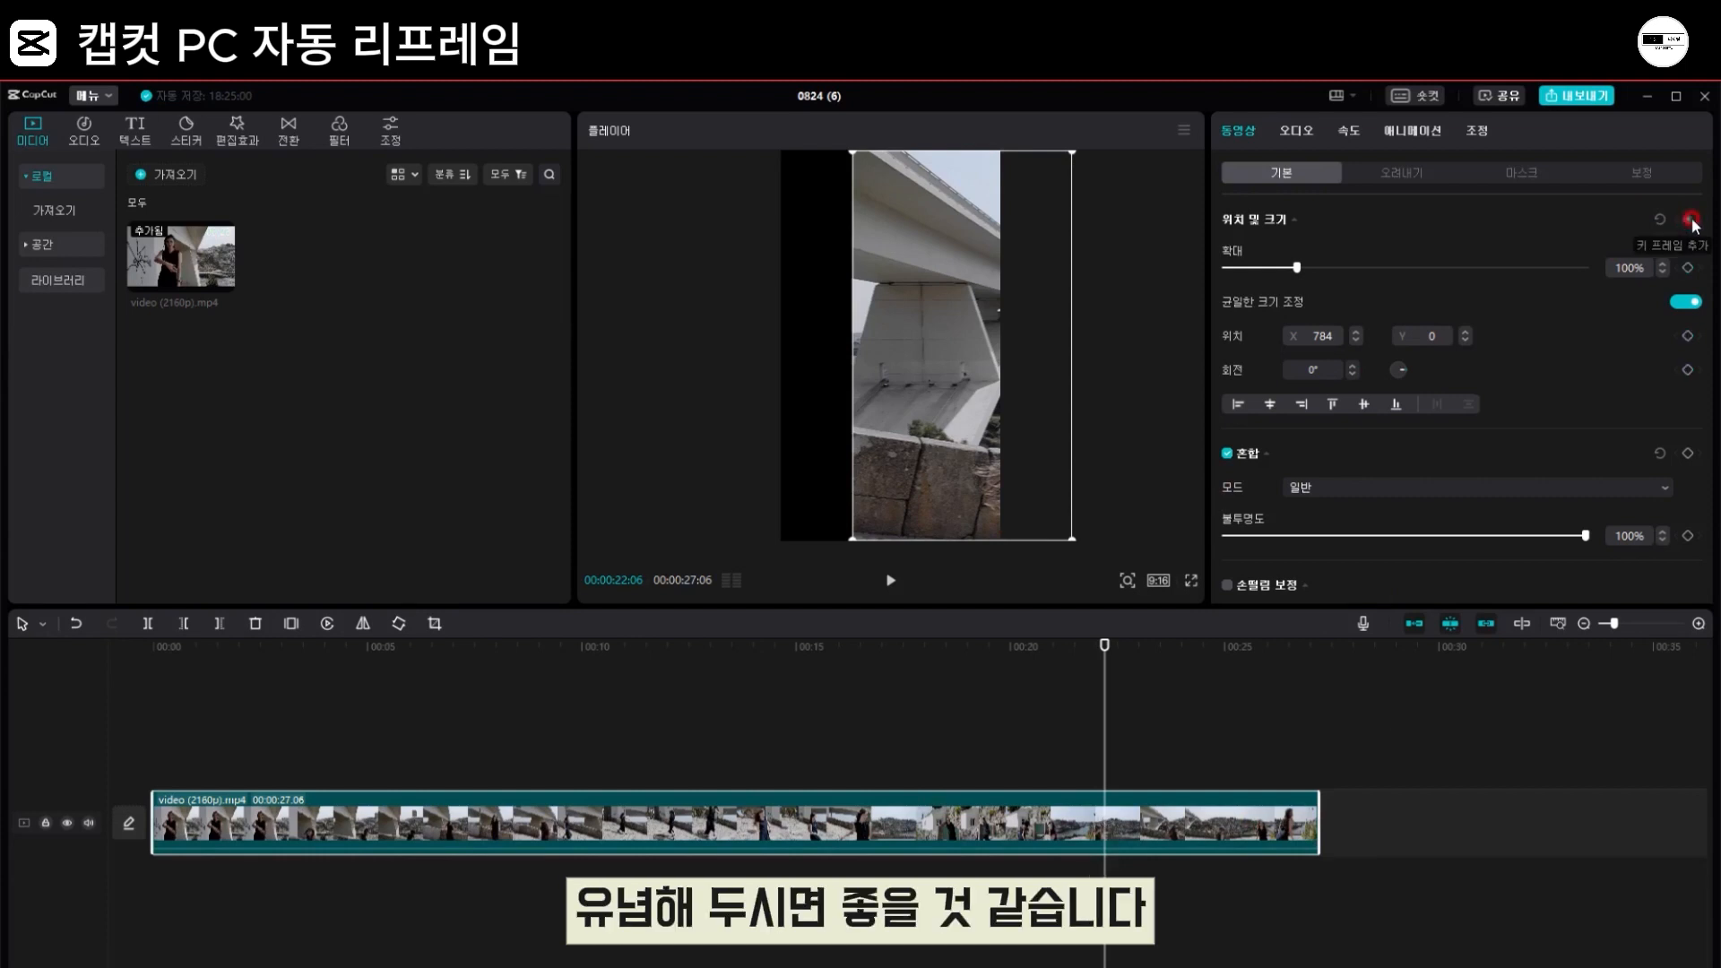